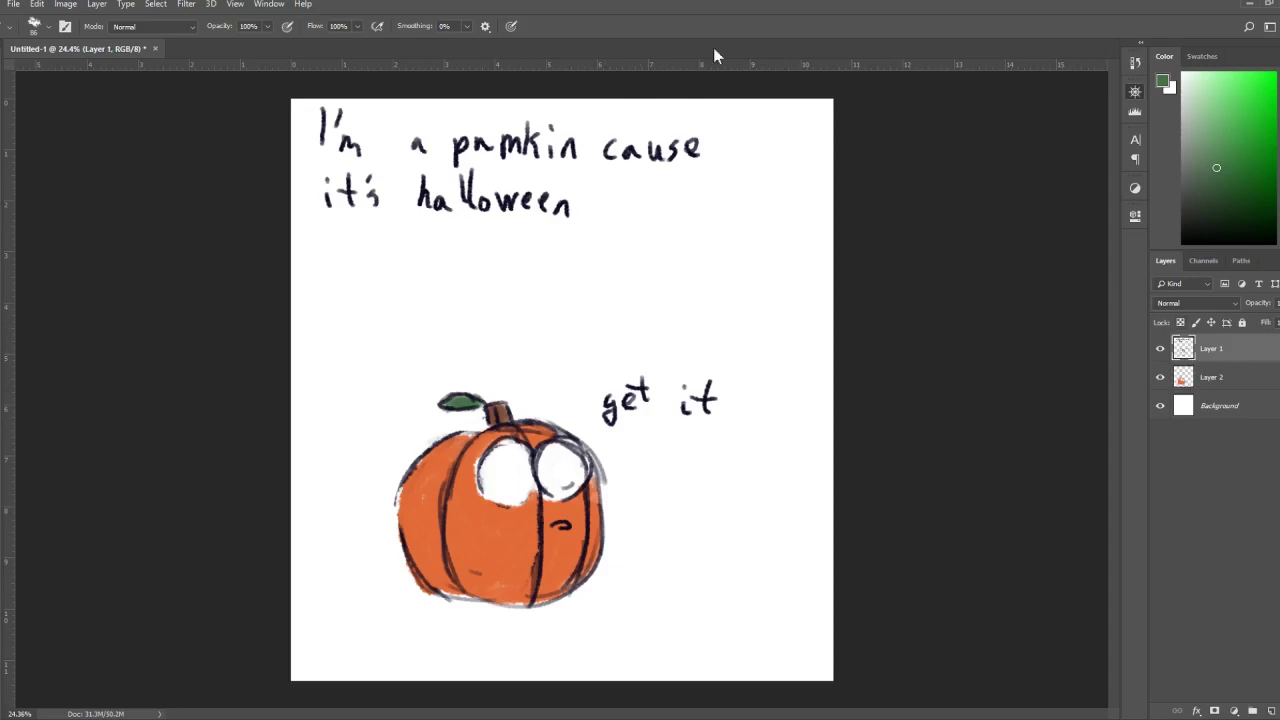
Select the two-line handwritten caption at the top of the canvas and move it down closer to "get it".
key("m")
left_click_drag(734, 88, 268, 274)
key("v")
left_click_drag(571, 257, 631, 383)
key("b")
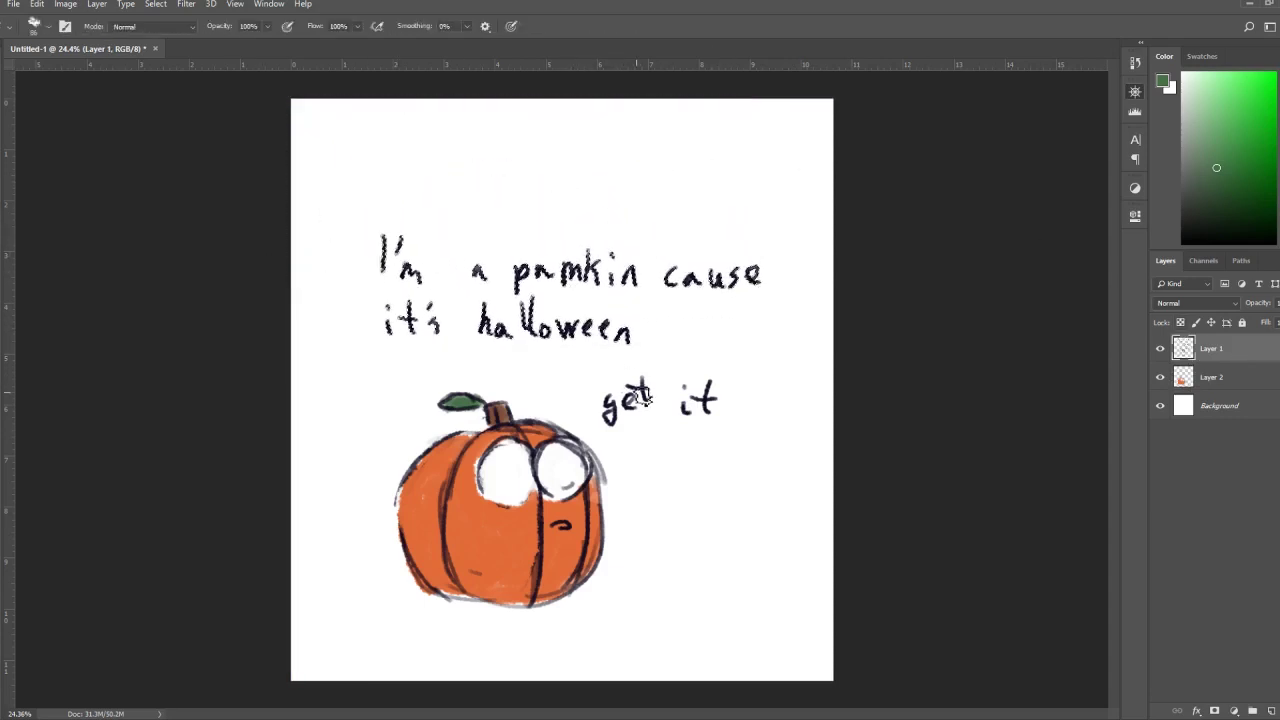
key("ctrl+d")
Sample the dark lettering colour and draw a question mark after "get it".
scroll(520, 385, "up", 6)
left_click(225, 131, "alt")
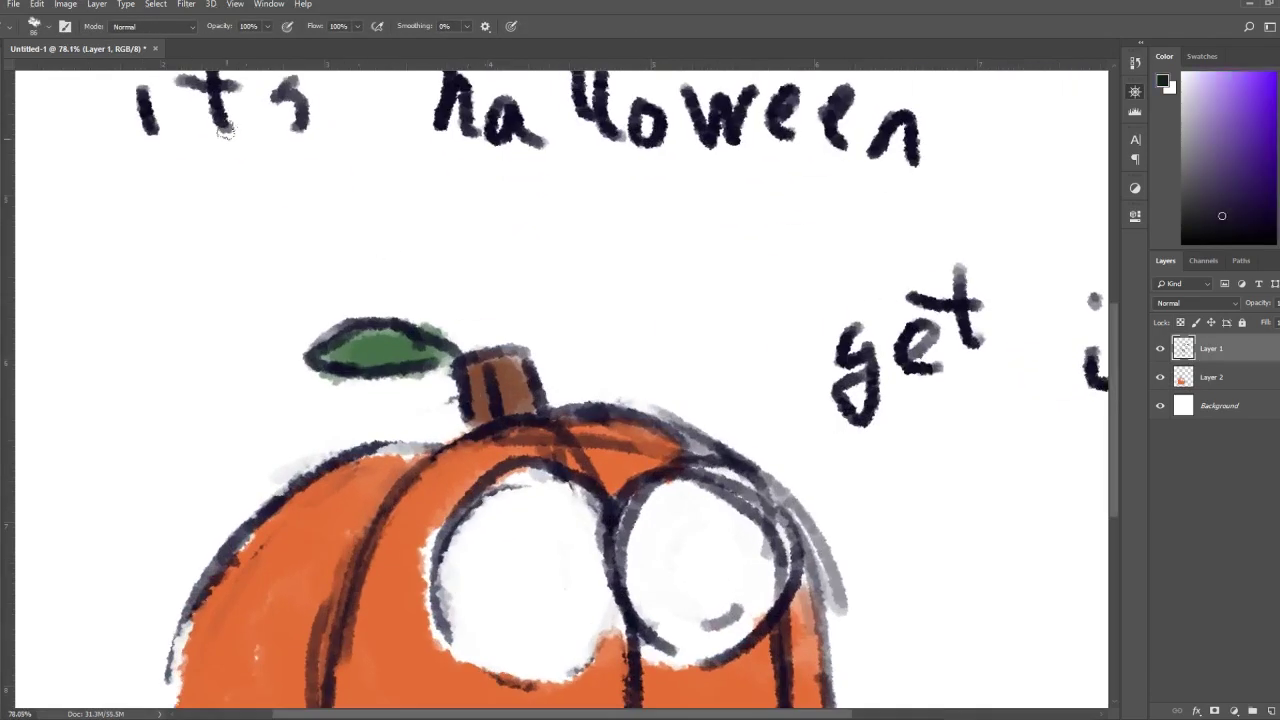
left_click_drag(1010, 320, 694, 306)
left_click_drag(922, 302, 968, 372)
left_click(960, 396)
left_click_drag(874, 346, 781, 398)
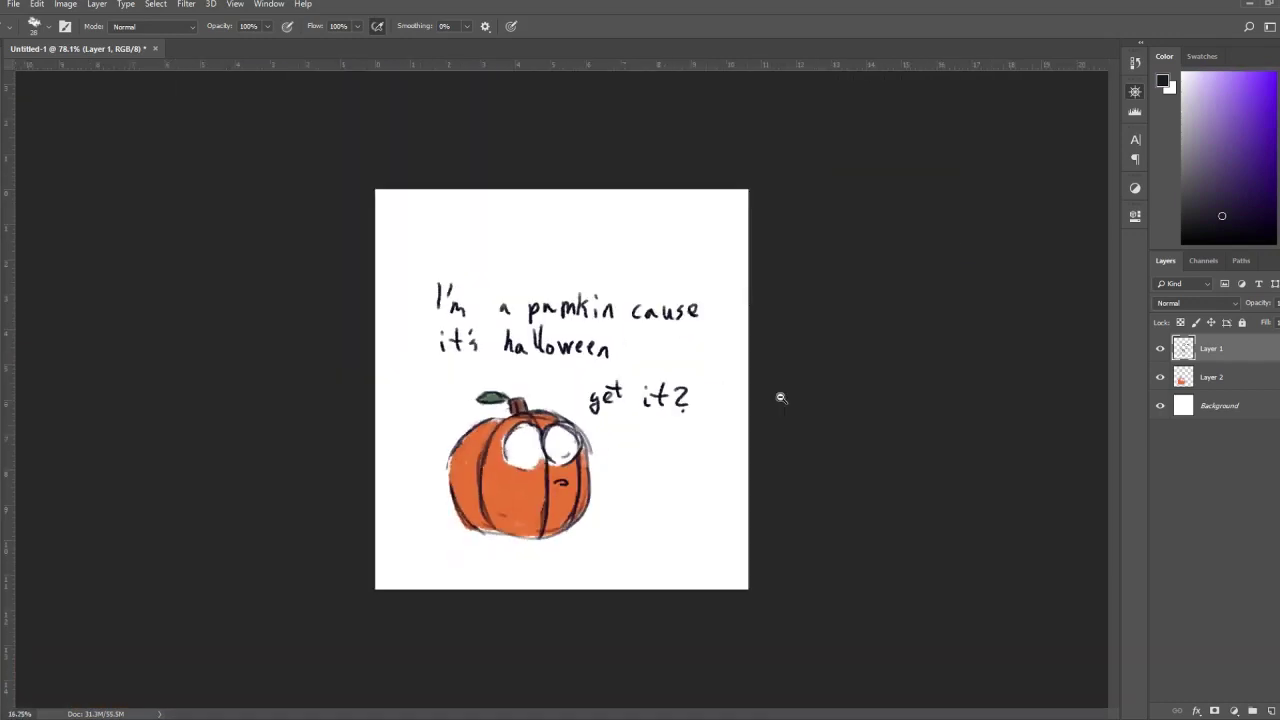
scroll(781, 398, "up", 3)
key("w")
left_click(545, 270)
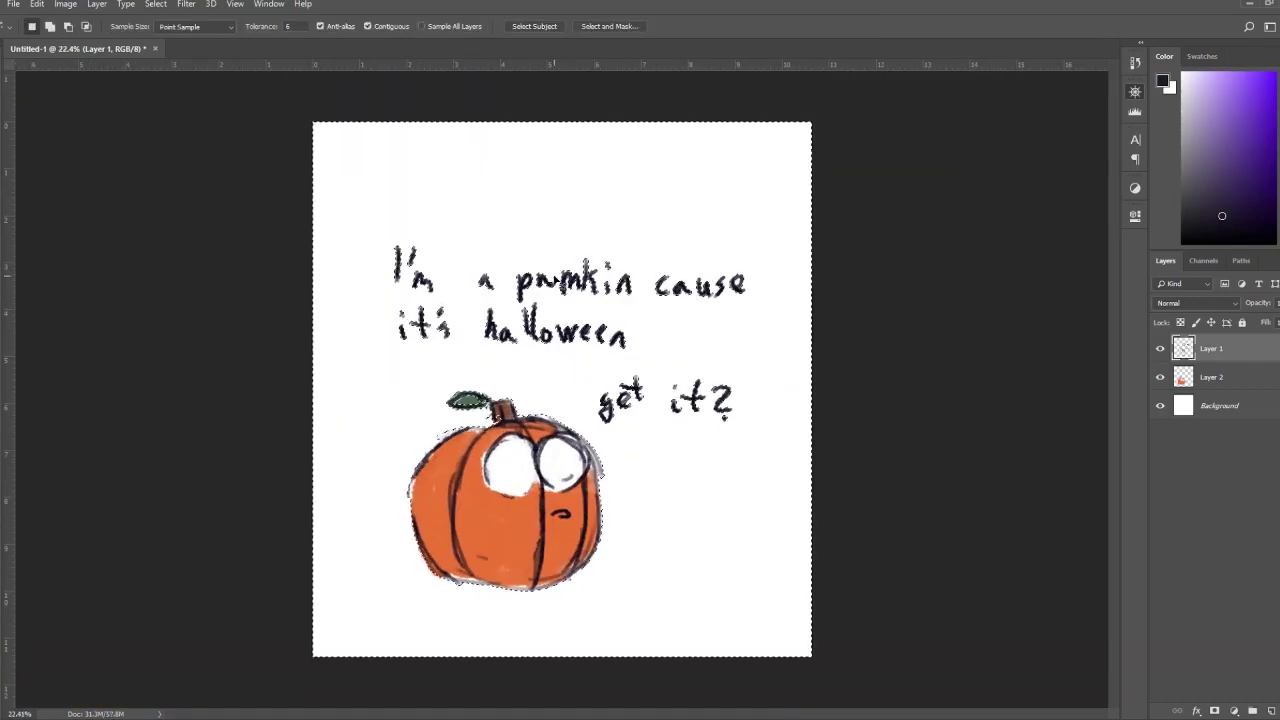
key("ctrl+d")
Change the misspelled pumpkin word in the caption's first line to read "pumkrind" with the brush.
key("b")
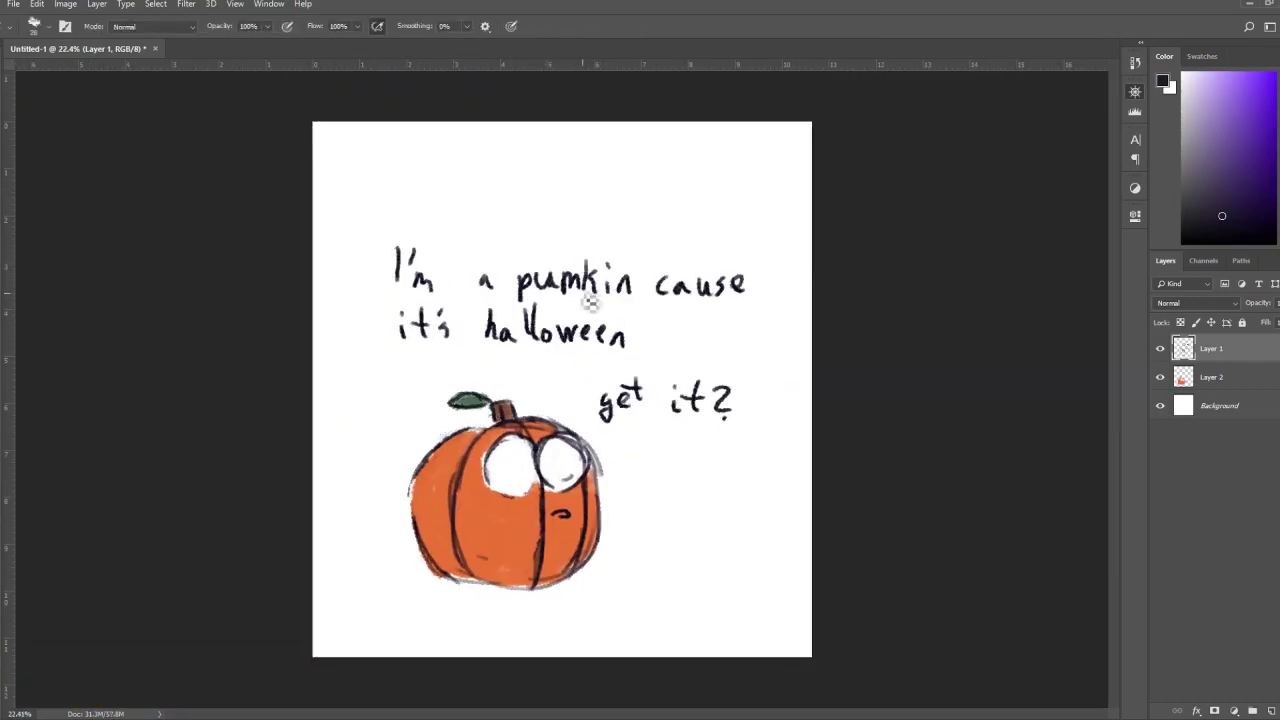
scroll(549, 328, "up", 1)
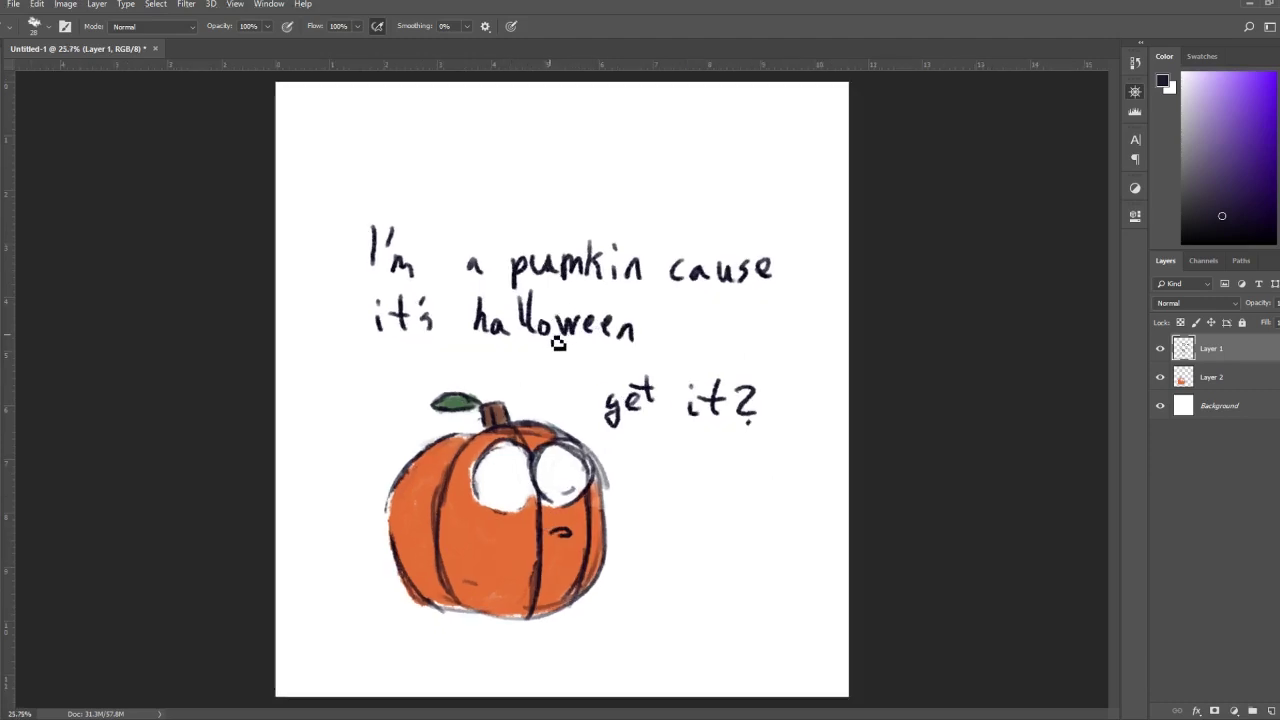
scroll(547, 338, "up", 1)
scroll(527, 347, "down", 2)
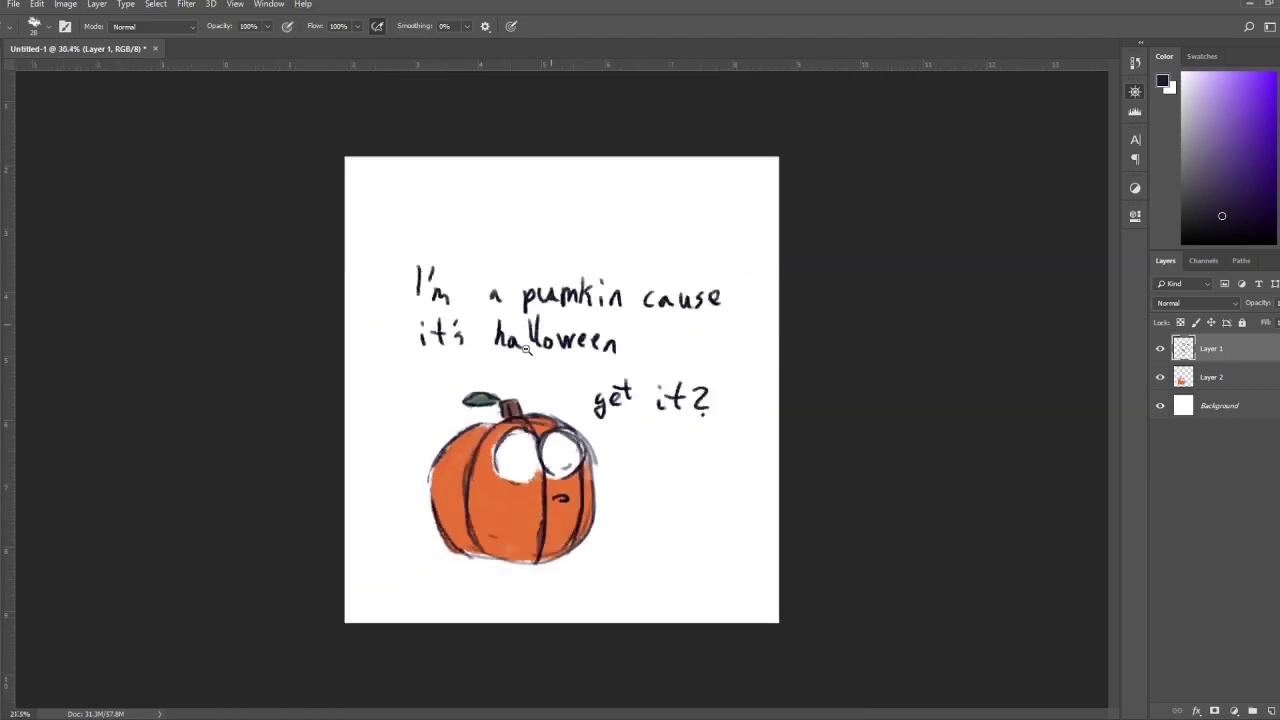
scroll(527, 347, "down", 1)
scroll(579, 294, "up", 2)
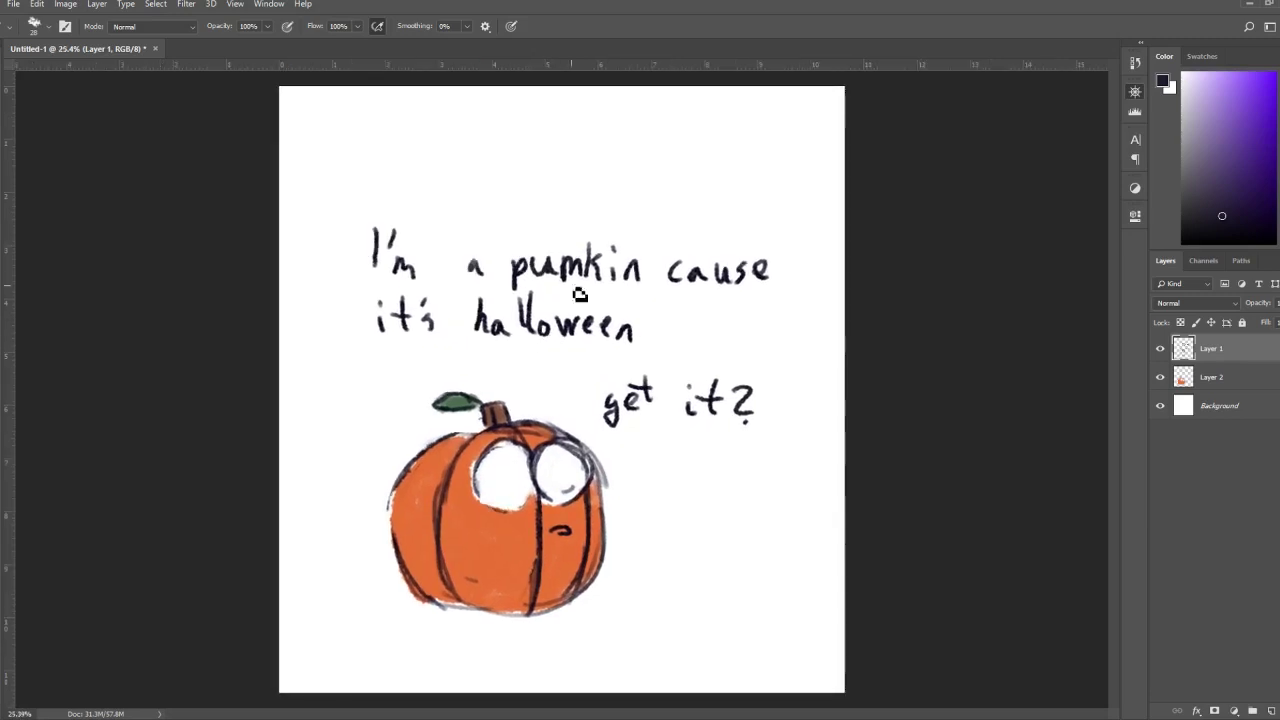
left_click_drag(604, 267, 647, 279)
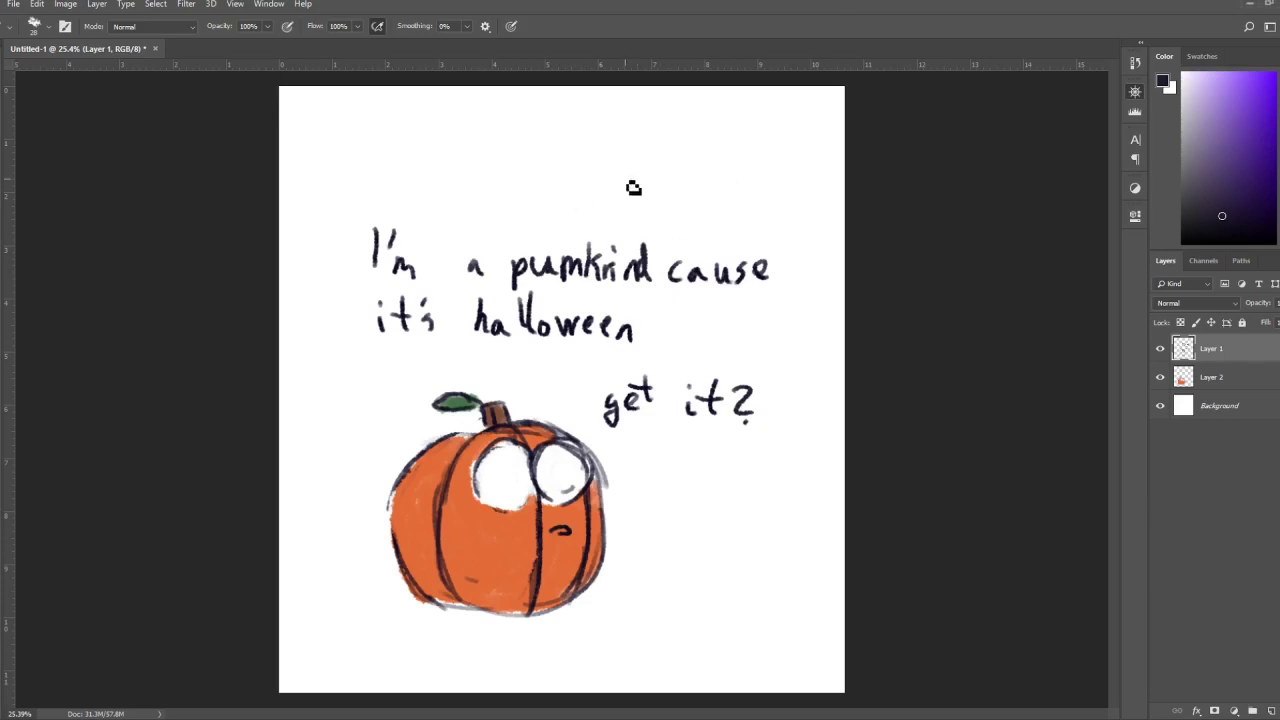
Lasso the letters "krind", shift them slightly right, and paint a "p" into the gap to spell "pumpkrind".
key("l")
mouse_move(624, 211)
left_mouse_down()
mouse_move(583, 260)
mouse_move(589, 281)
mouse_move(639, 300)
mouse_move(623, 212)
left_mouse_up()
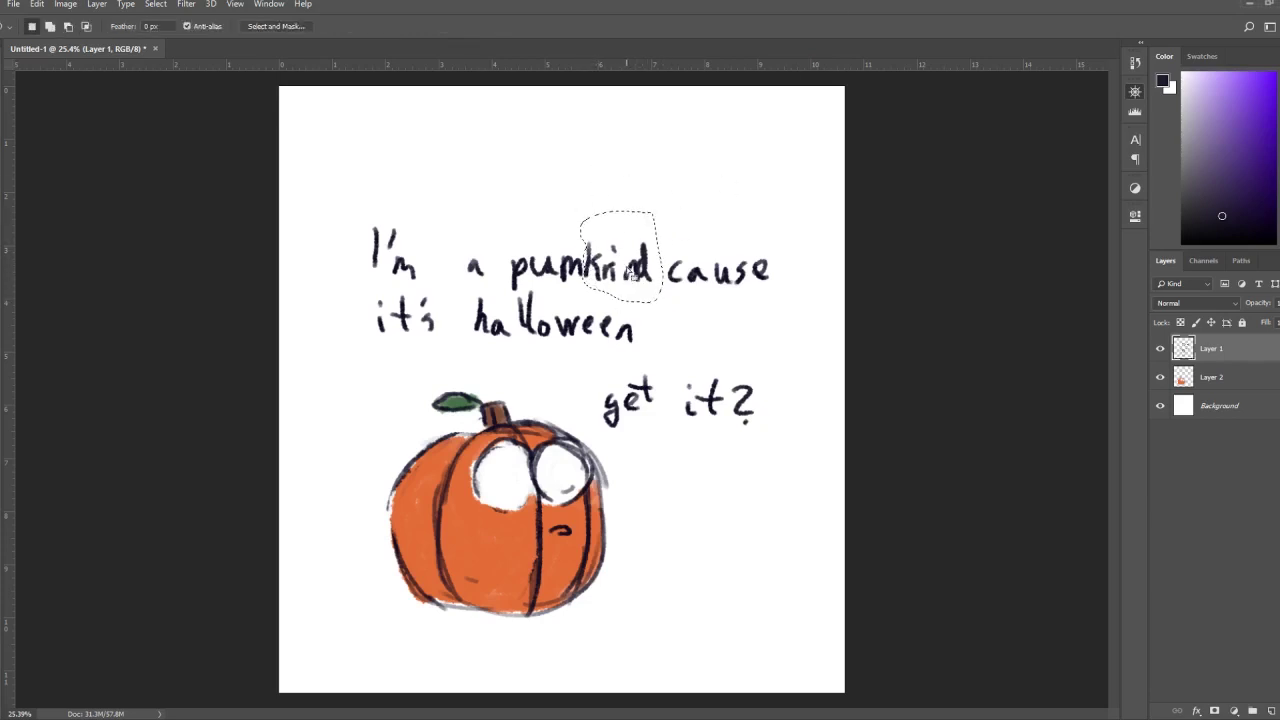
key("v")
left_click_drag(600, 276, 610, 277)
key("ctrl+d")
key("p")
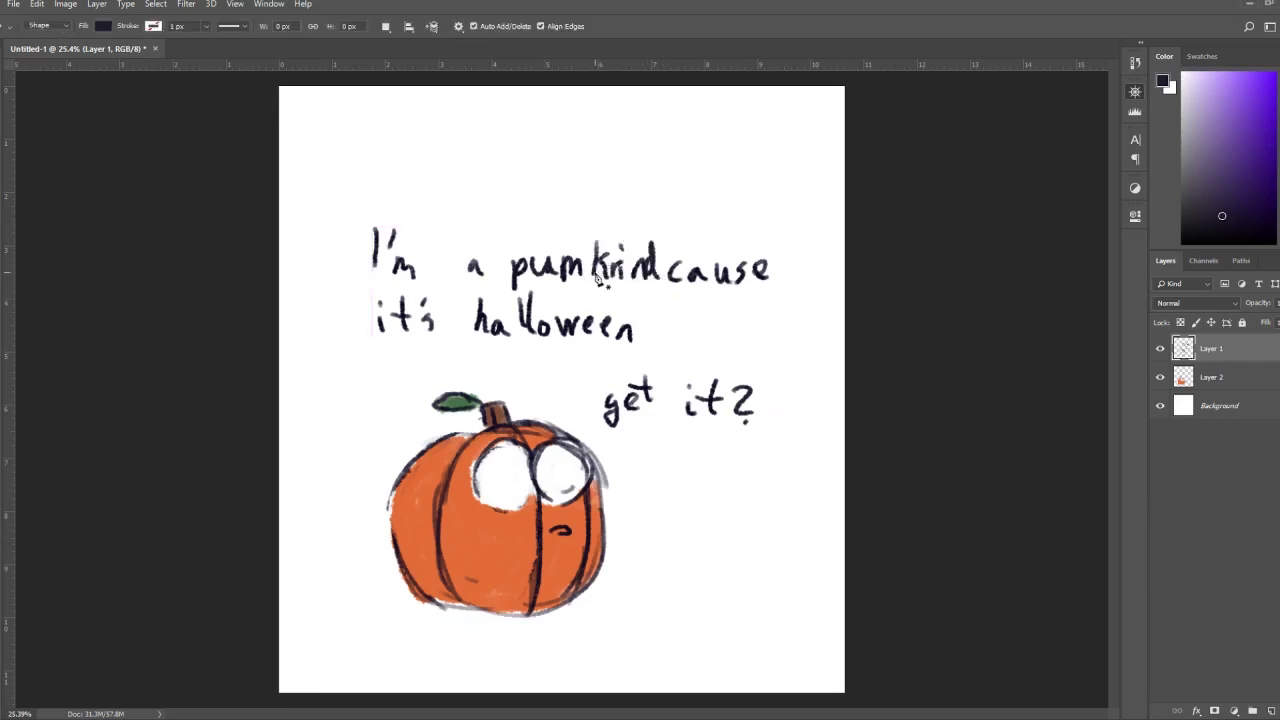
key("b")
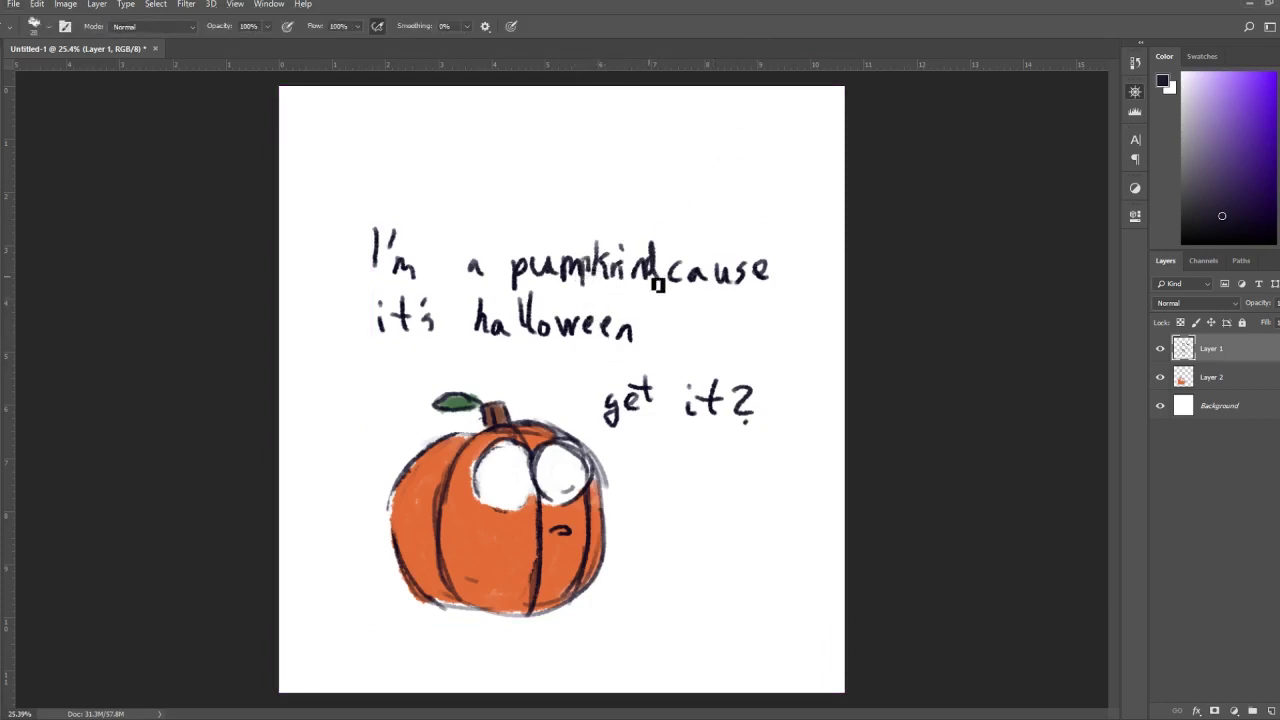
Merge the lettering layer into the pumpkin layer and move the combined artwork slightly right and down.
scroll(660, 282, "up", 2)
scroll(666, 286, "down", 2)
key("v")
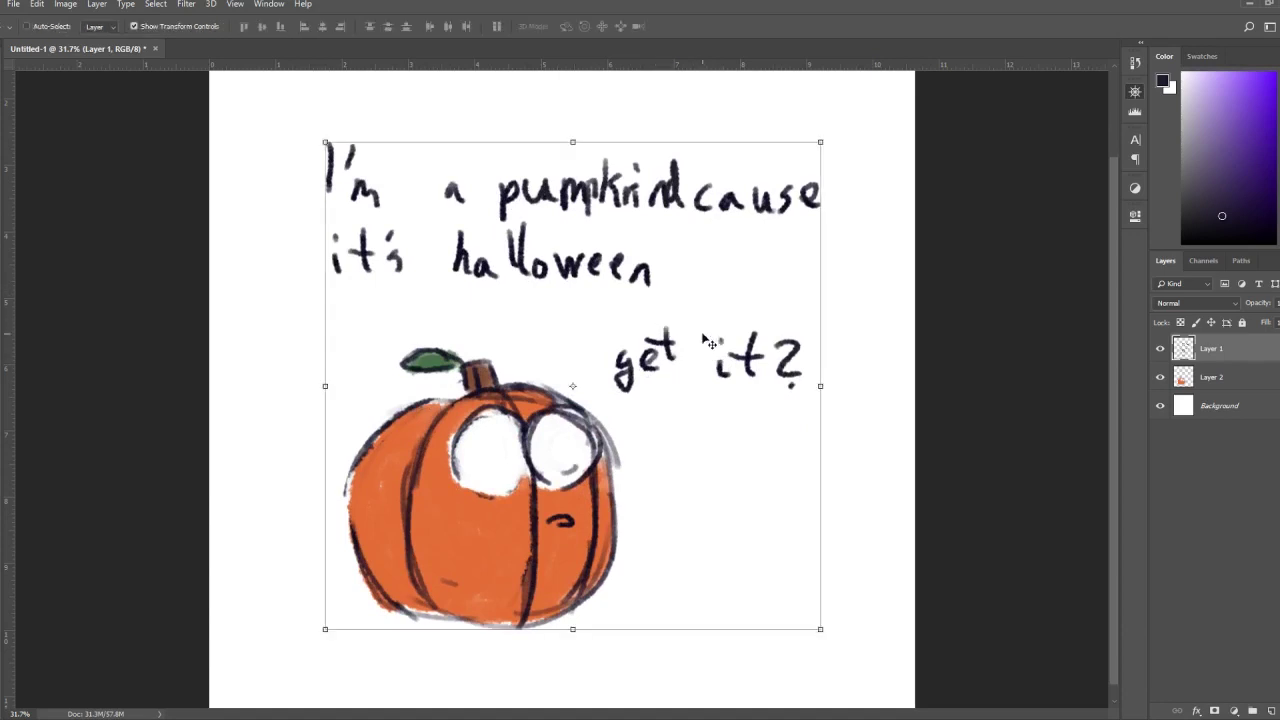
key("ctrl+e")
left_click_drag(656, 459, 686, 467)
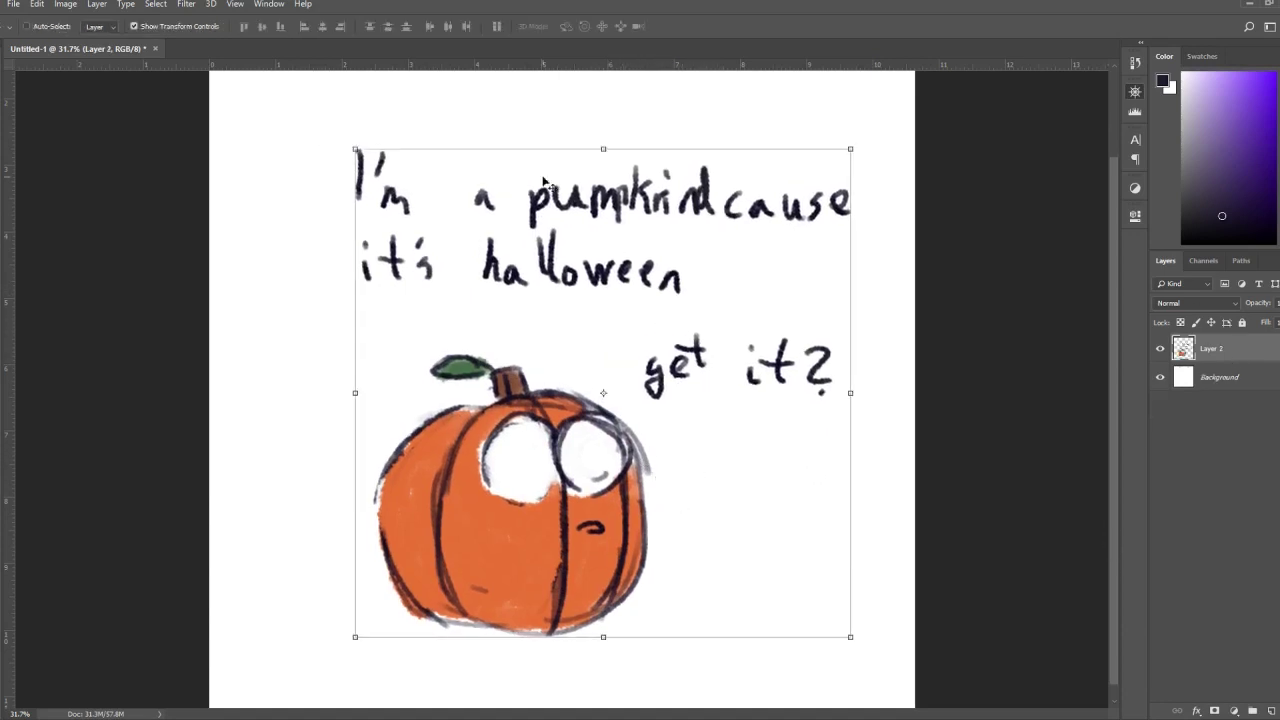
key("b")
Draw a small black cat with a curled tail to the right of the pumpkin.
scroll(597, 264, "down", 2)
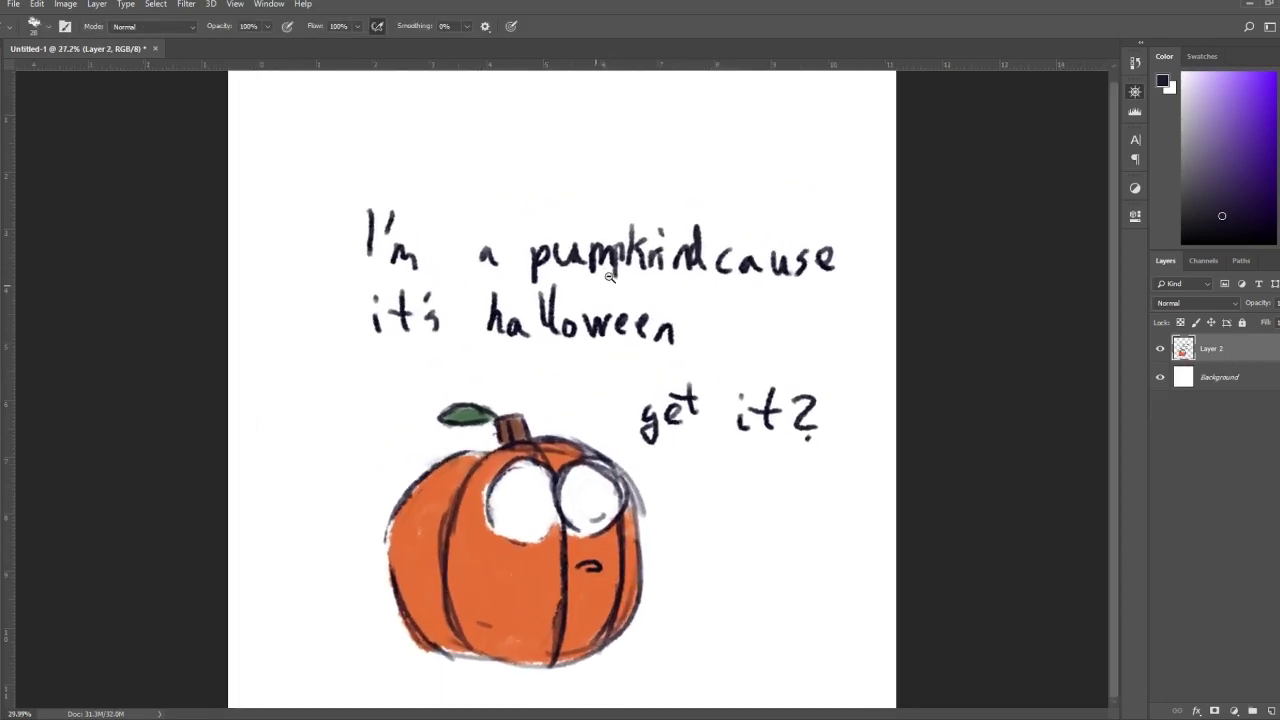
scroll(569, 379, "down", 1)
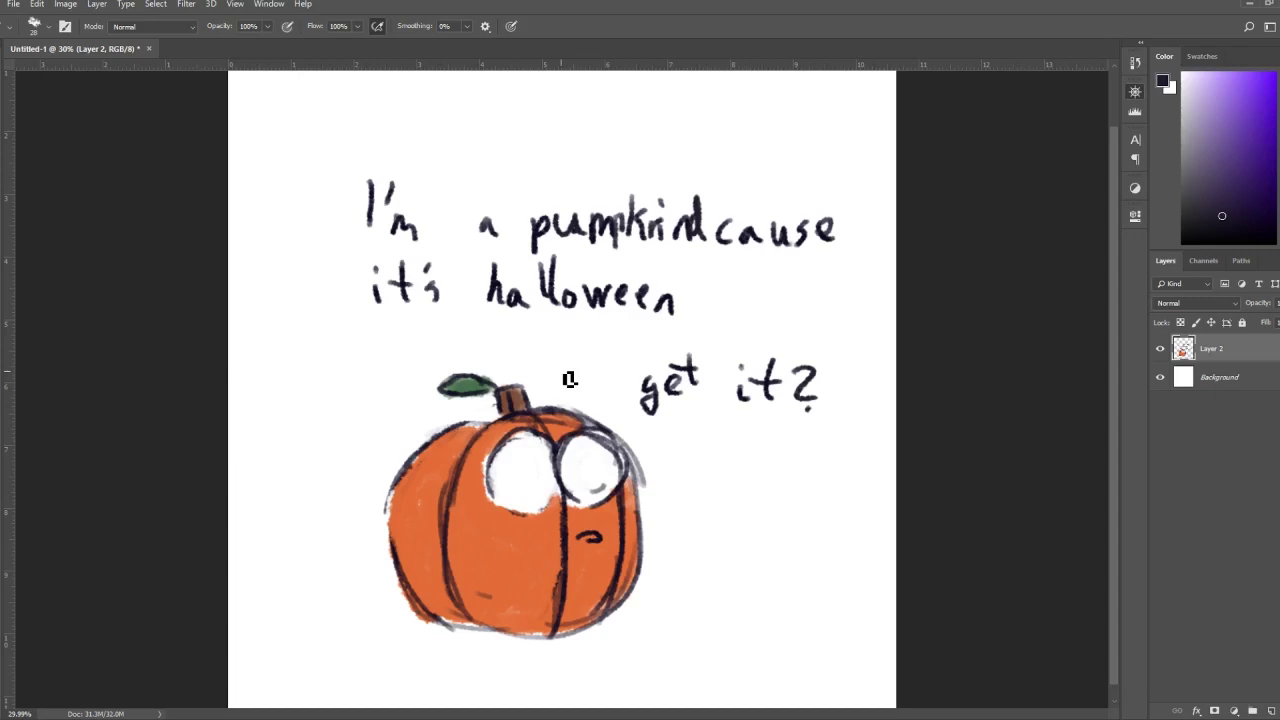
mouse_move(720, 563)
left_mouse_down()
mouse_move(736, 586)
mouse_move(726, 595)
left_mouse_up()
left_click_drag(709, 563, 701, 589)
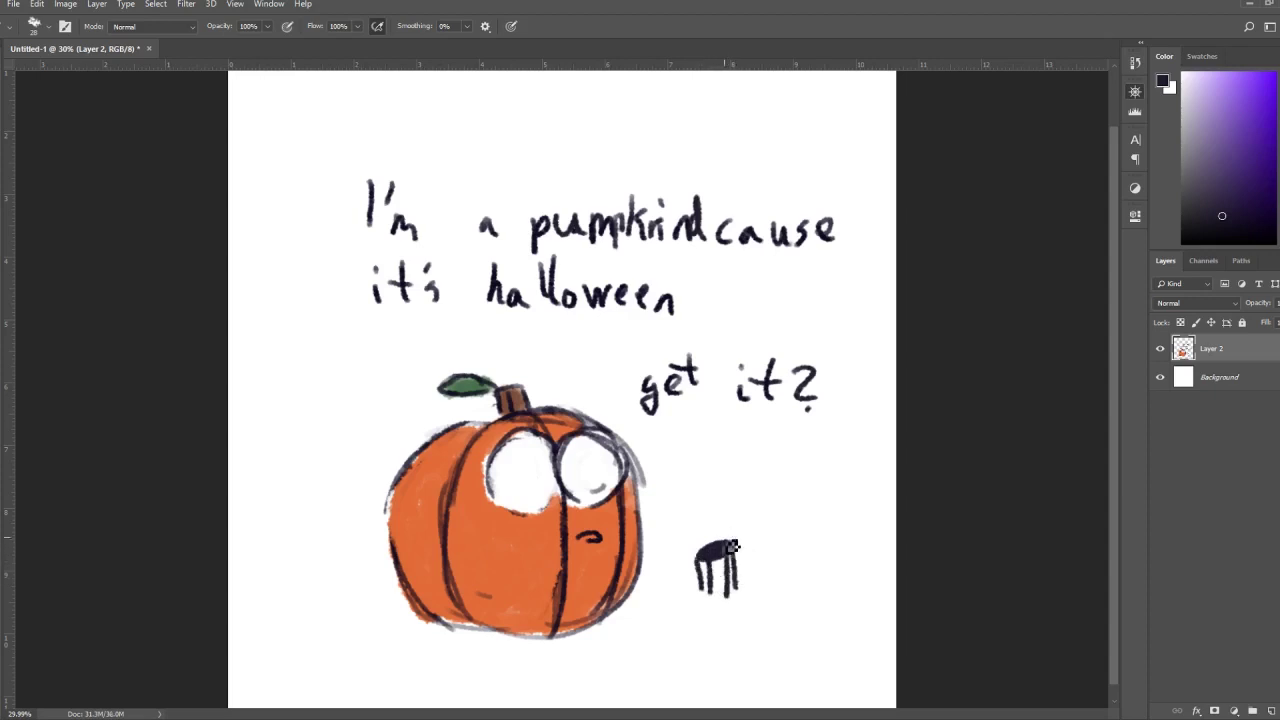
mouse_move(733, 546)
left_mouse_down()
mouse_move(732, 515)
mouse_move(751, 530)
mouse_move(698, 555)
mouse_move(742, 589)
mouse_move(684, 591)
mouse_move(737, 607)
mouse_move(740, 583)
left_mouse_up()
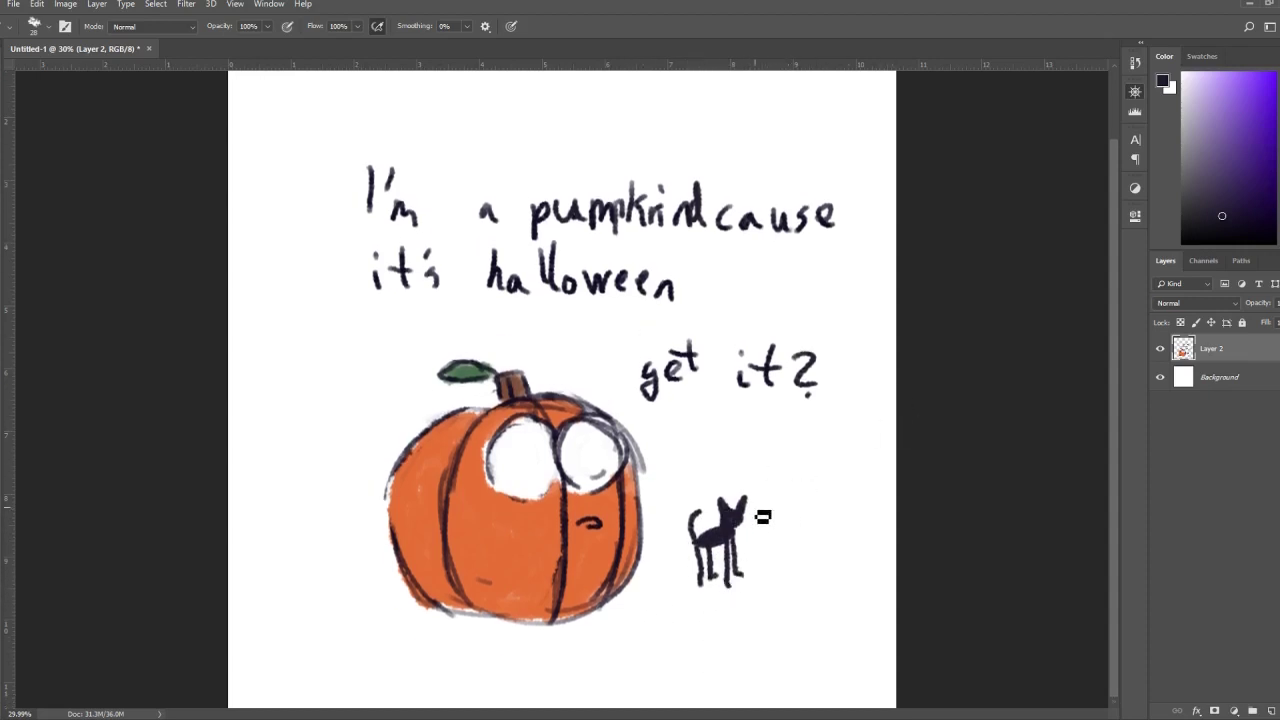
Draw a tall, long-legged black cat facing the pumpkin, beside the small cat.
mouse_move(800, 470)
left_mouse_down()
mouse_move(814, 472)
mouse_move(845, 420)
mouse_move(812, 508)
mouse_move(823, 586)
mouse_move(795, 584)
left_mouse_up()
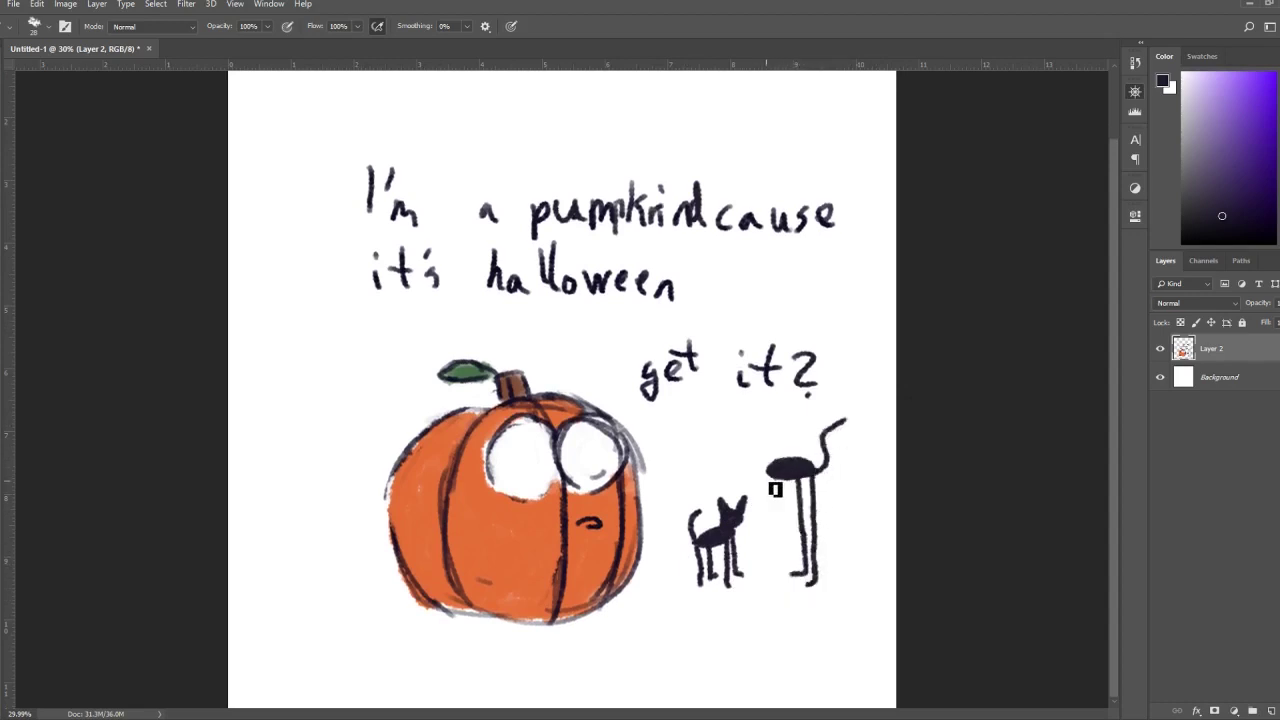
mouse_move(775, 489)
left_mouse_down()
mouse_move(790, 600)
mouse_move(770, 495)
mouse_move(779, 588)
mouse_move(763, 580)
left_mouse_up()
mouse_move(778, 462)
left_mouse_down()
mouse_move(765, 425)
mouse_move(780, 455)
mouse_move(781, 415)
mouse_move(771, 449)
left_mouse_up()
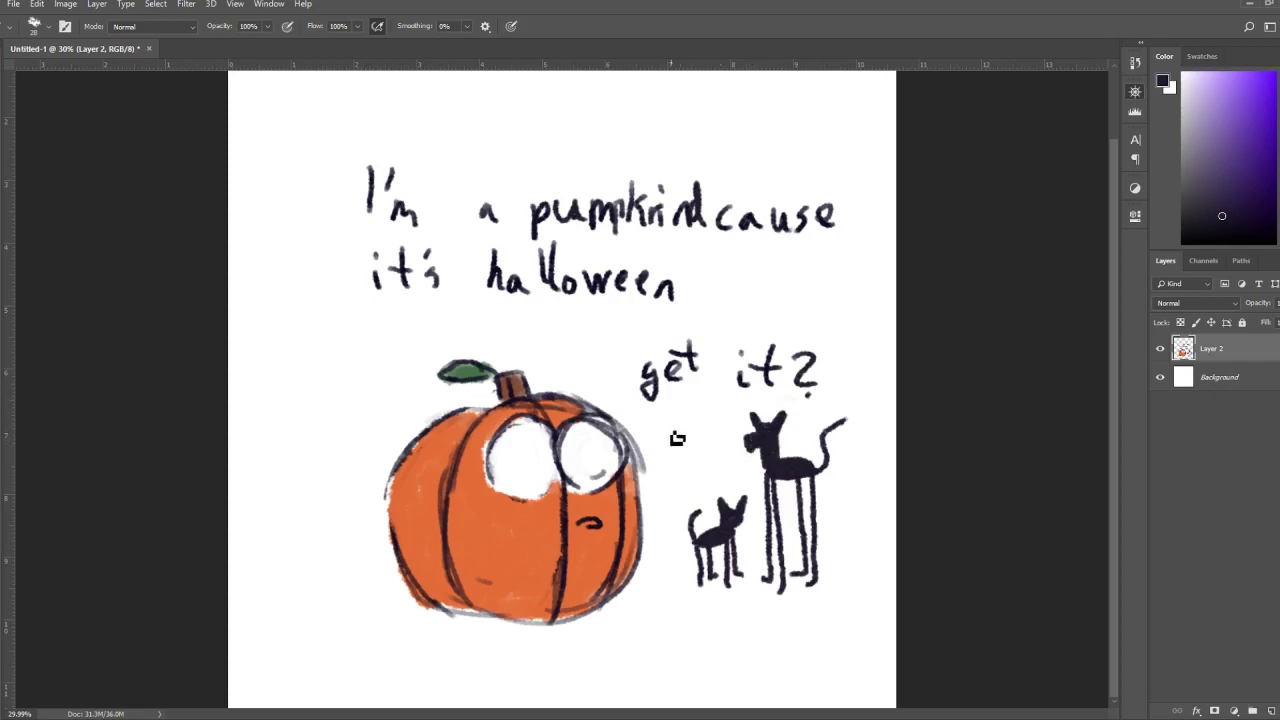
Draw a black cat standing upright on two legs to the left of the pumpkin, with a short curled tail.
mouse_move(331, 488)
left_mouse_down()
mouse_move(334, 517)
mouse_move(330, 497)
mouse_move(303, 575)
left_mouse_up()
left_click_drag(322, 520, 322, 566)
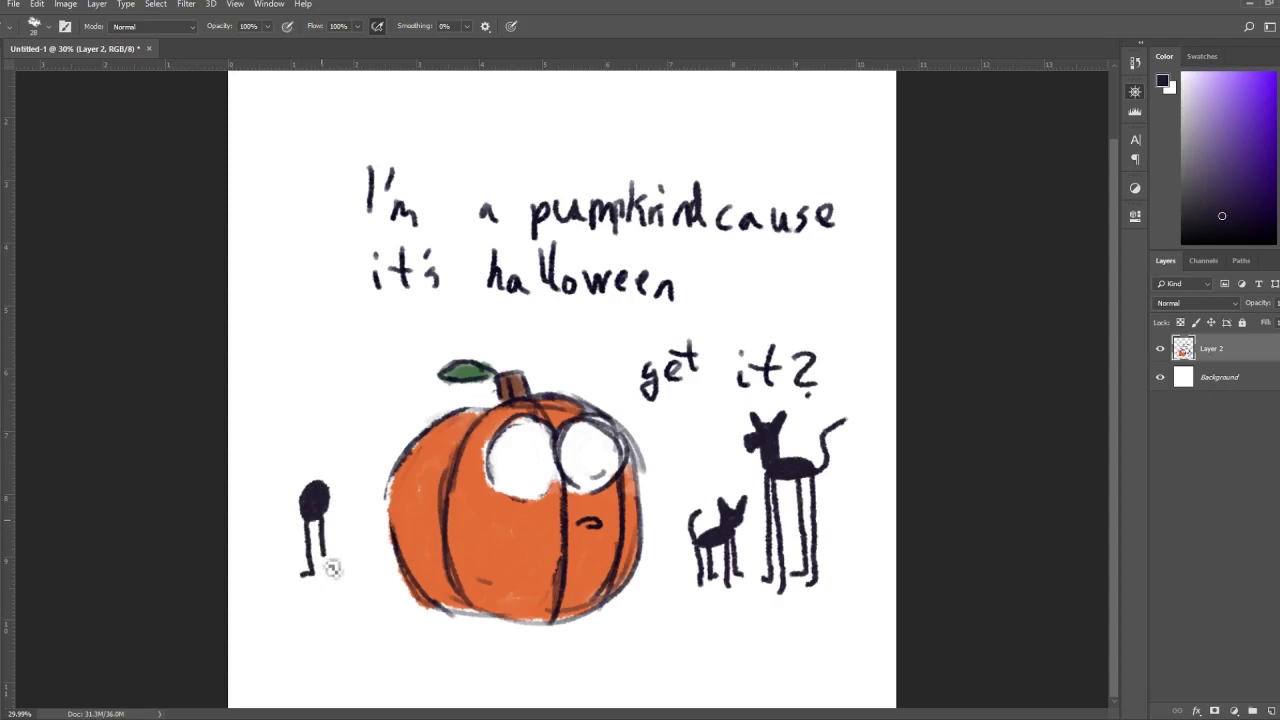
mouse_move(333, 497)
left_mouse_down()
mouse_move(352, 540)
mouse_move(297, 525)
mouse_move(334, 476)
mouse_move(352, 478)
mouse_move(323, 483)
mouse_move(343, 463)
mouse_move(309, 455)
left_mouse_up()
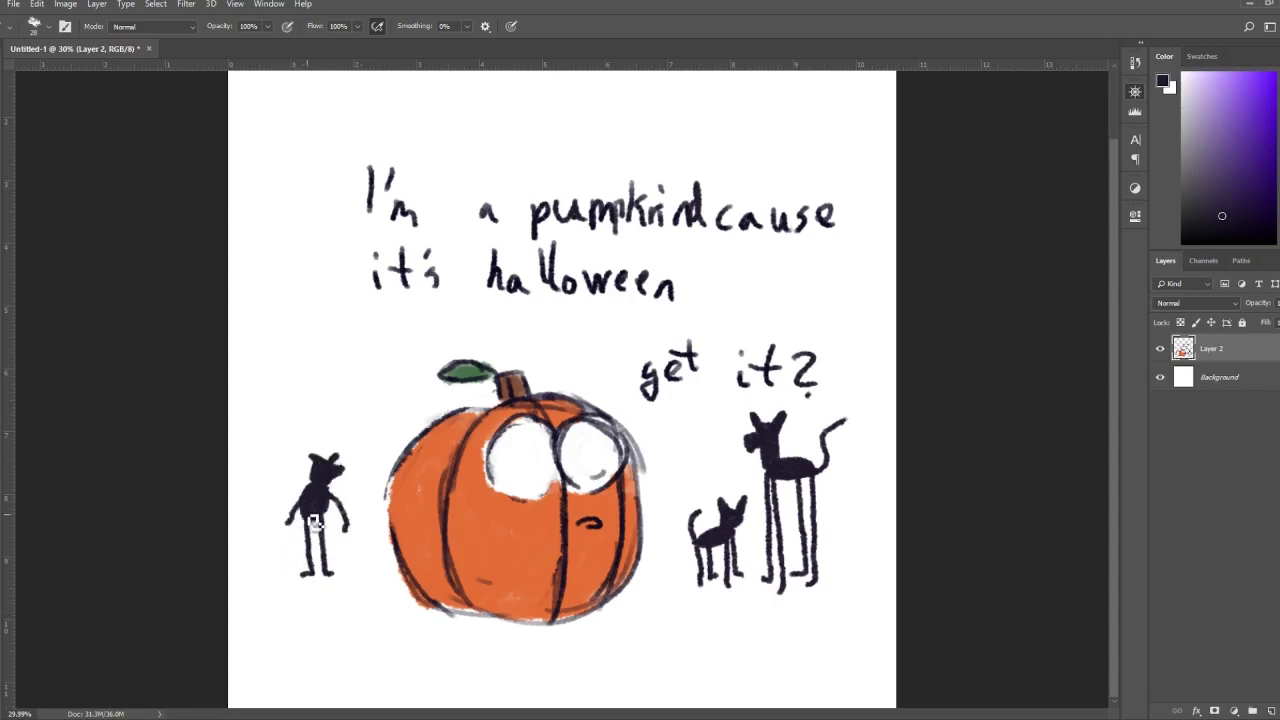
left_click_drag(298, 528, 291, 556)
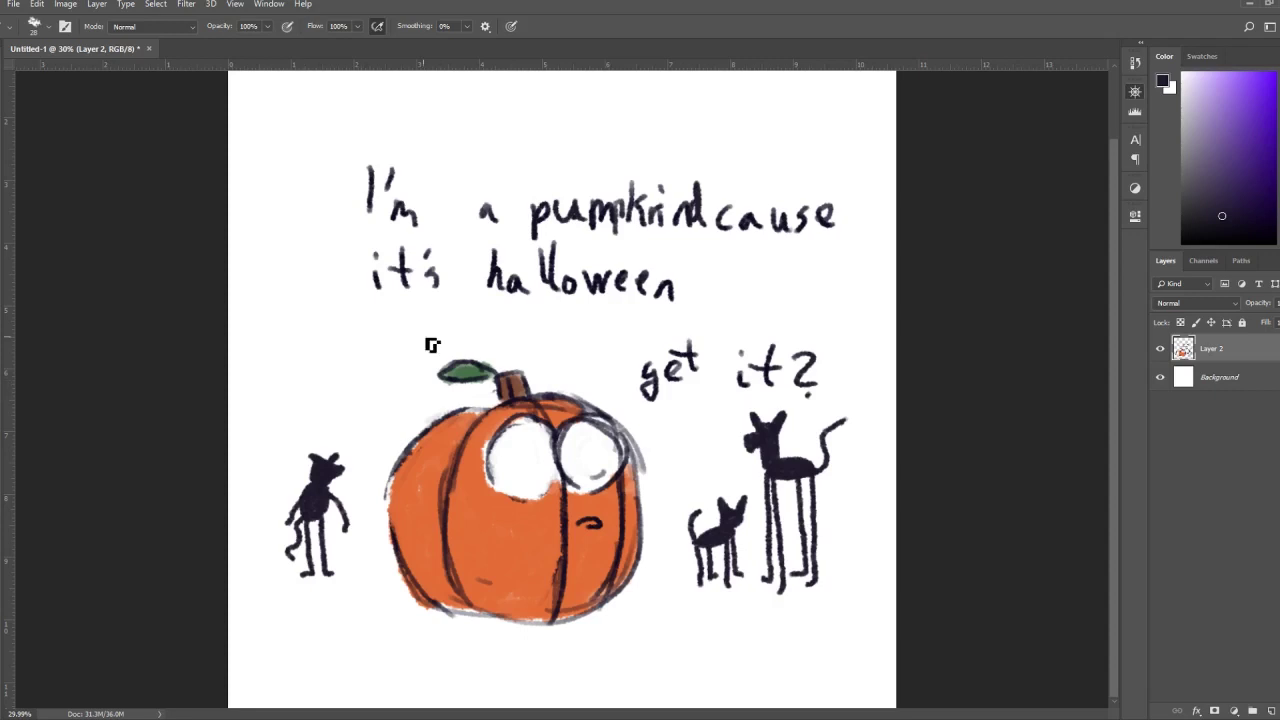
key("ctrl+z")
mouse_move(301, 523)
left_mouse_down()
mouse_move(316, 554)
mouse_move(316, 459)
mouse_move(285, 550)
left_mouse_up()
key("ctrl+z")
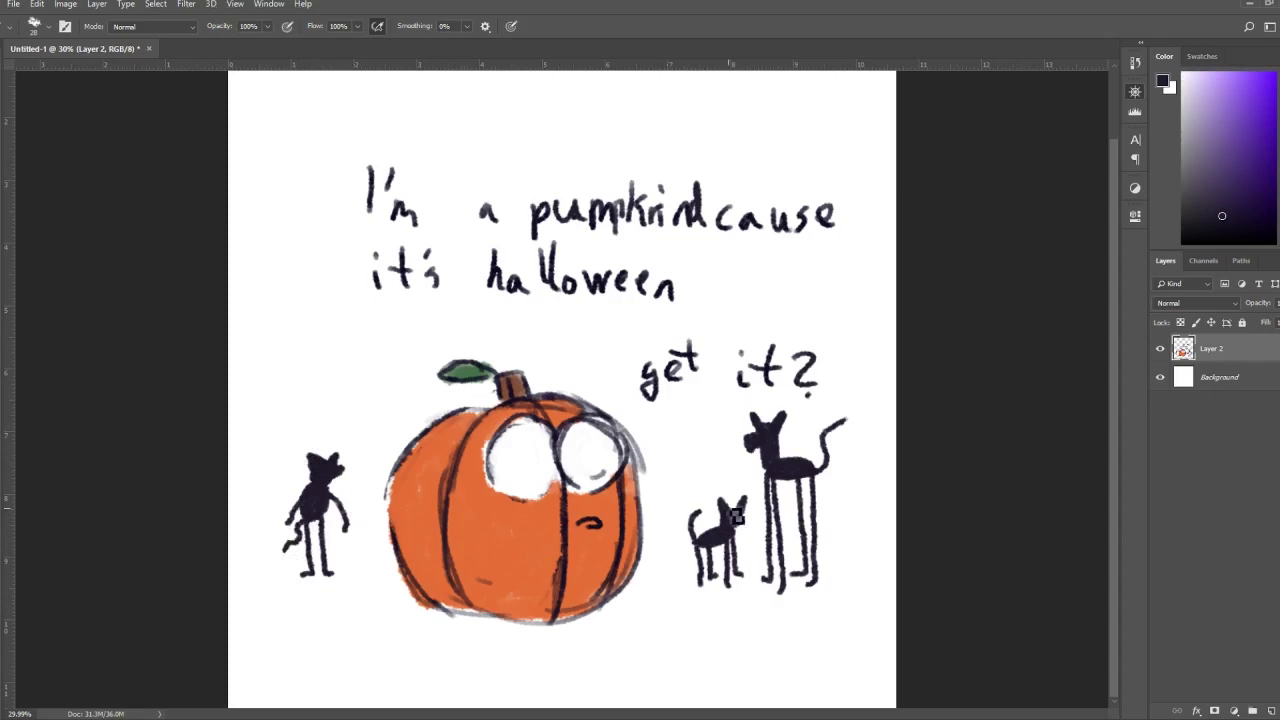
Hide the pumpkin artwork's layer and sketch an oval head in the upper part of the empty canvas.
scroll(627, 560, "down", 2)
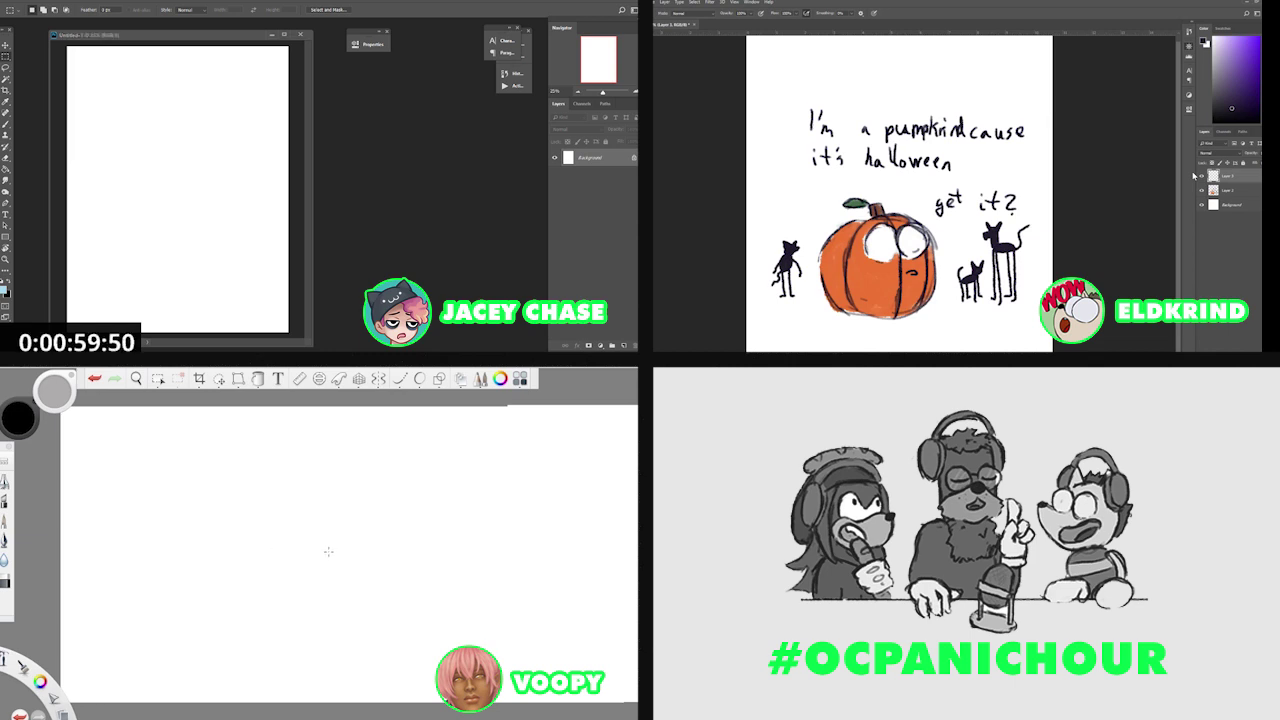
left_click(1201, 190)
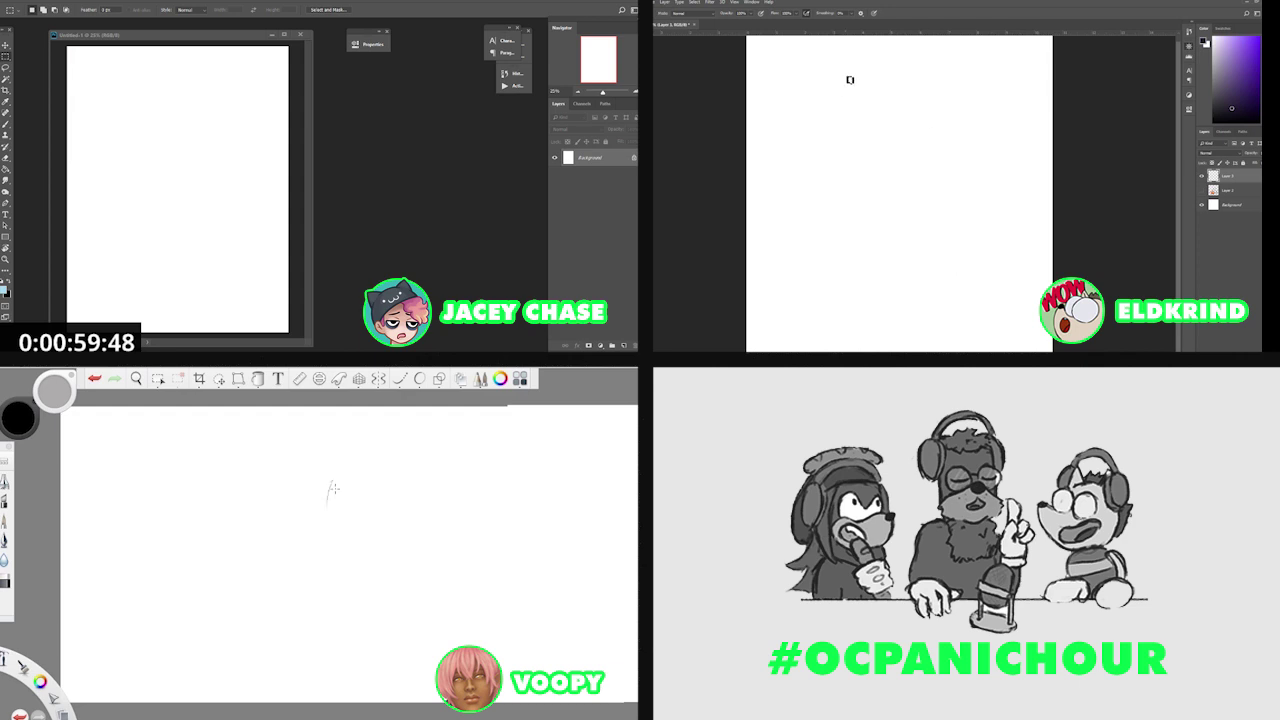
mouse_move(856, 142)
left_mouse_down()
mouse_move(853, 114)
mouse_move(875, 101)
mouse_move(891, 110)
mouse_move(856, 150)
mouse_move(888, 150)
mouse_move(892, 105)
left_mouse_up()
Rotate the blank portrait canvas to landscape and erase the rough strokes at the top of the oval head.
left_click(56, 2)
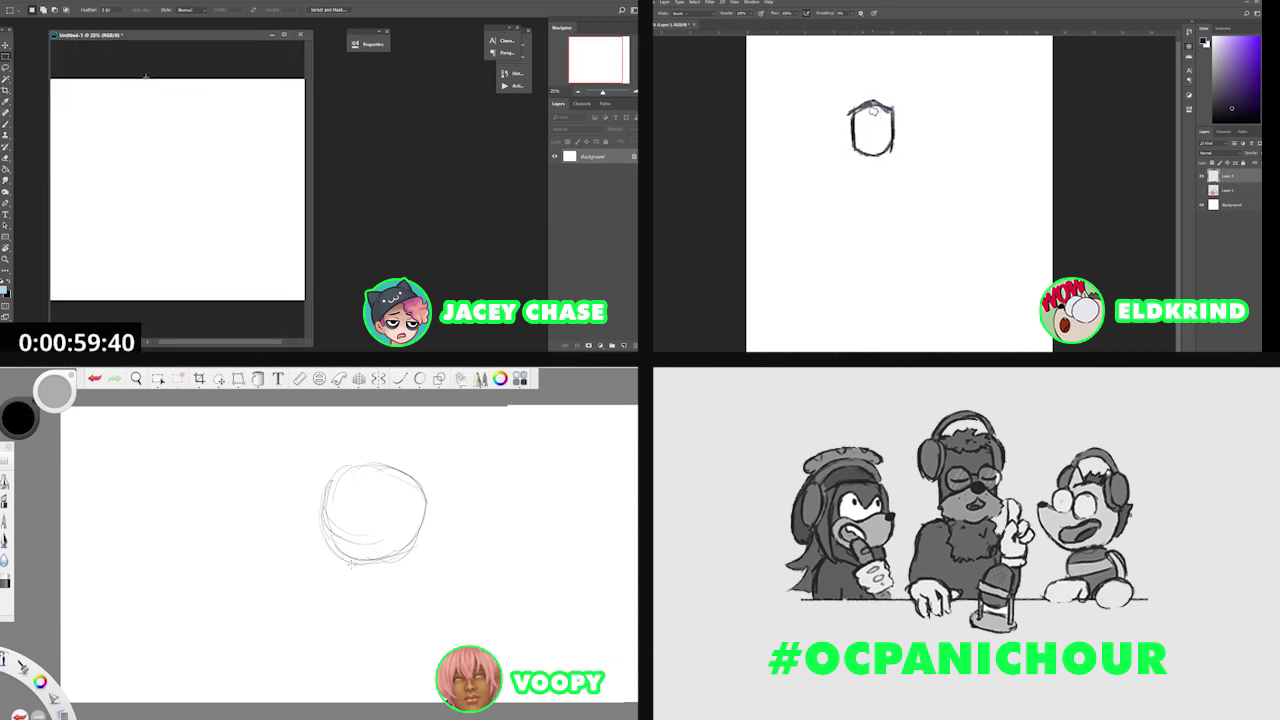
key("e")
left_click_drag(889, 115, 855, 120)
key("b")
left_click_drag(402, 560, 402, 584)
key("e")
Widen the blank landscape document's window and add a new layer to paint on with the Brush tool.
left_click_drag(311, 343, 446, 350)
key("b")
mouse_move(857, 114)
left_mouse_down()
mouse_move(880, 104)
mouse_move(852, 114)
mouse_move(852, 132)
mouse_move(887, 106)
mouse_move(857, 103)
left_mouse_up()
left_click(623, 345)
key("e")
left_click(5, 125)
Sketch the left shoulder below the round head and clean up the side of the oval head's outline.
mouse_move(356, 568)
left_mouse_down()
mouse_move(323, 587)
mouse_move(324, 606)
left_mouse_up()
left_click_drag(889, 112, 889, 146)
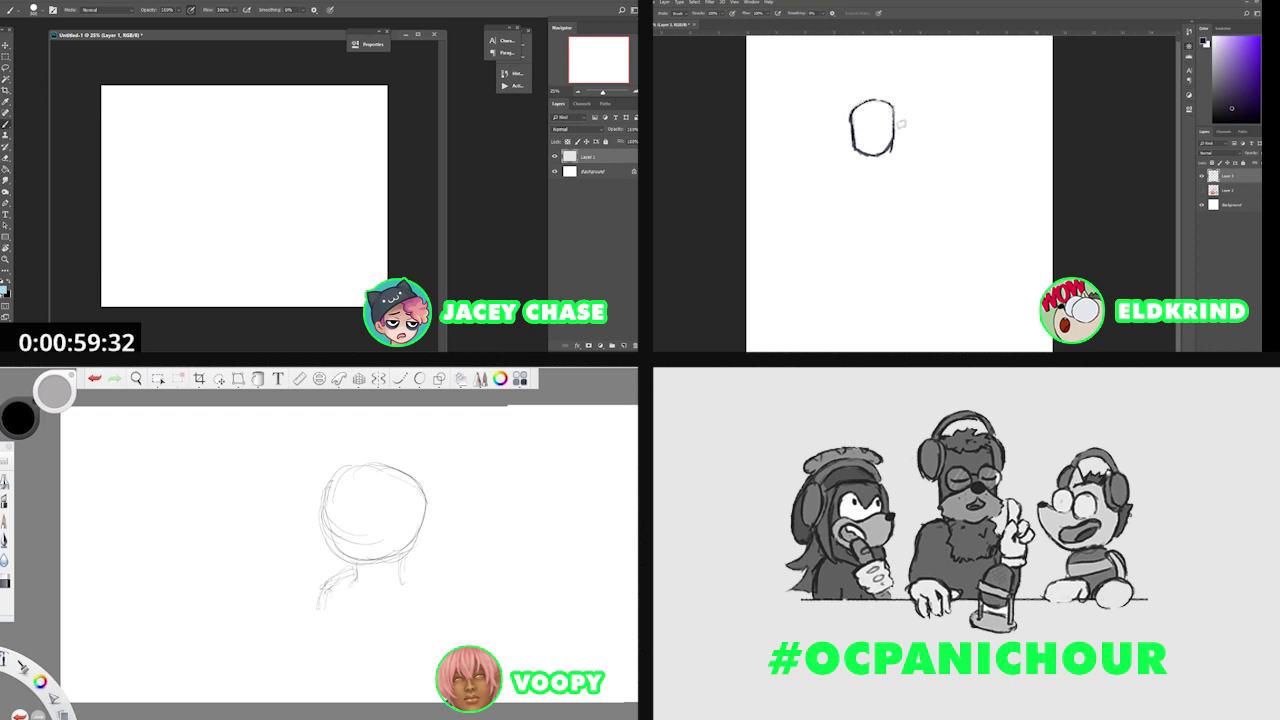
key("b")
left_click_drag(330, 598, 352, 628)
Choose the KYLE Ultimate Pencil Hard brush for the landscape canvas and sketch a short neck beneath the oval head.
left_click(34, 10)
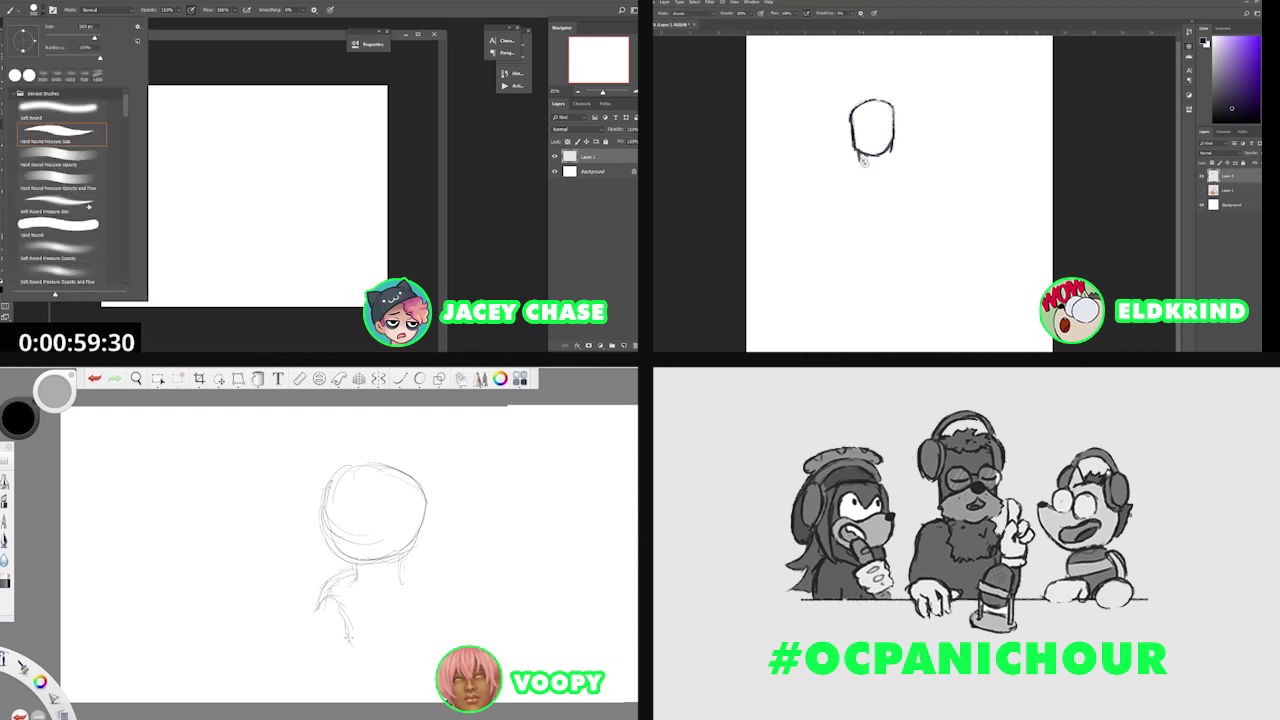
left_click_drag(864, 162, 891, 149)
left_click_drag(349, 637, 364, 662)
left_click_drag(125, 105, 125, 124)
left_click(62, 144)
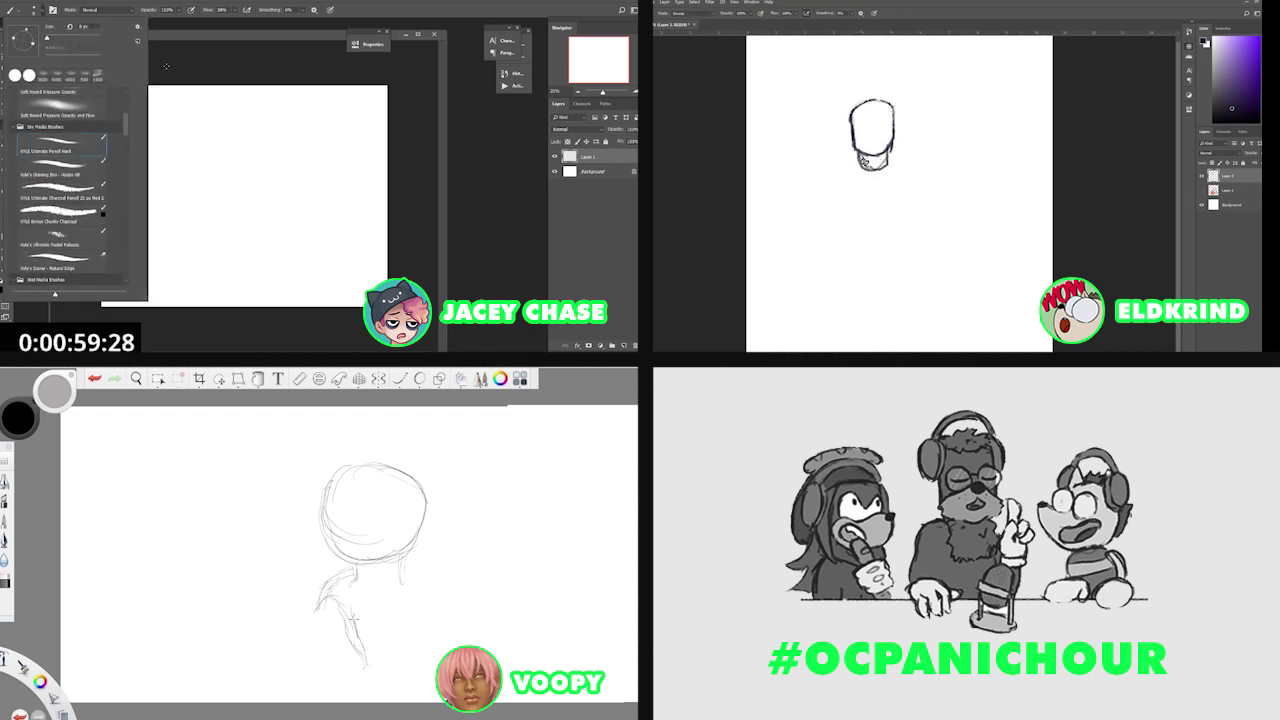
left_click_drag(355, 582, 354, 604)
left_click(166, 66)
Sketch the torso of the oval-headed figure as a long rounded shape below the short sleeves.
mouse_move(846, 172)
left_mouse_down()
mouse_move(914, 189)
mouse_move(858, 190)
mouse_move(847, 232)
left_mouse_up()
left_click_drag(905, 188, 894, 260)
left_click_drag(905, 185, 899, 258)
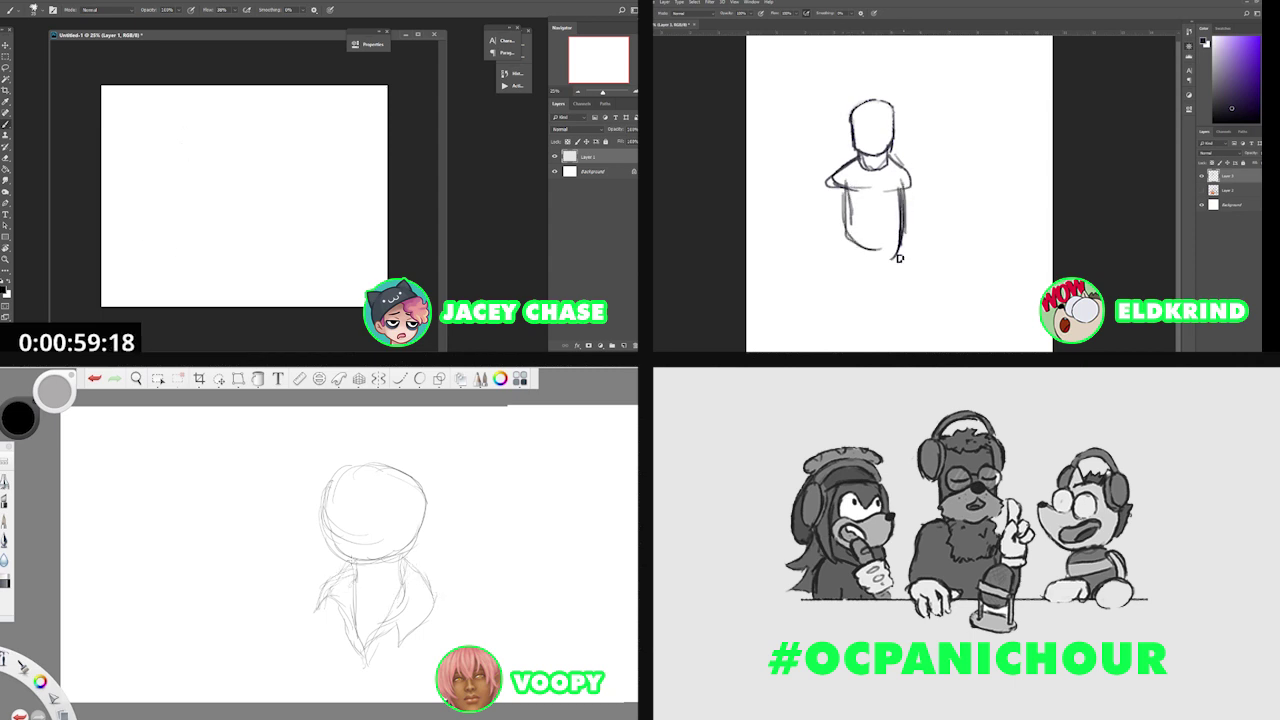
mouse_move(847, 194)
left_mouse_down()
mouse_move(848, 250)
mouse_move(898, 257)
left_mouse_up()
Erase the stray lines along both sides of the torso and redraw a cleaner outline.
key("e")
left_click_drag(905, 197, 899, 254)
key("b")
key("e")
mouse_move(850, 182)
left_mouse_down()
mouse_move(853, 253)
mouse_move(853, 232)
left_mouse_up()
key("b")
key("e")
key("b")
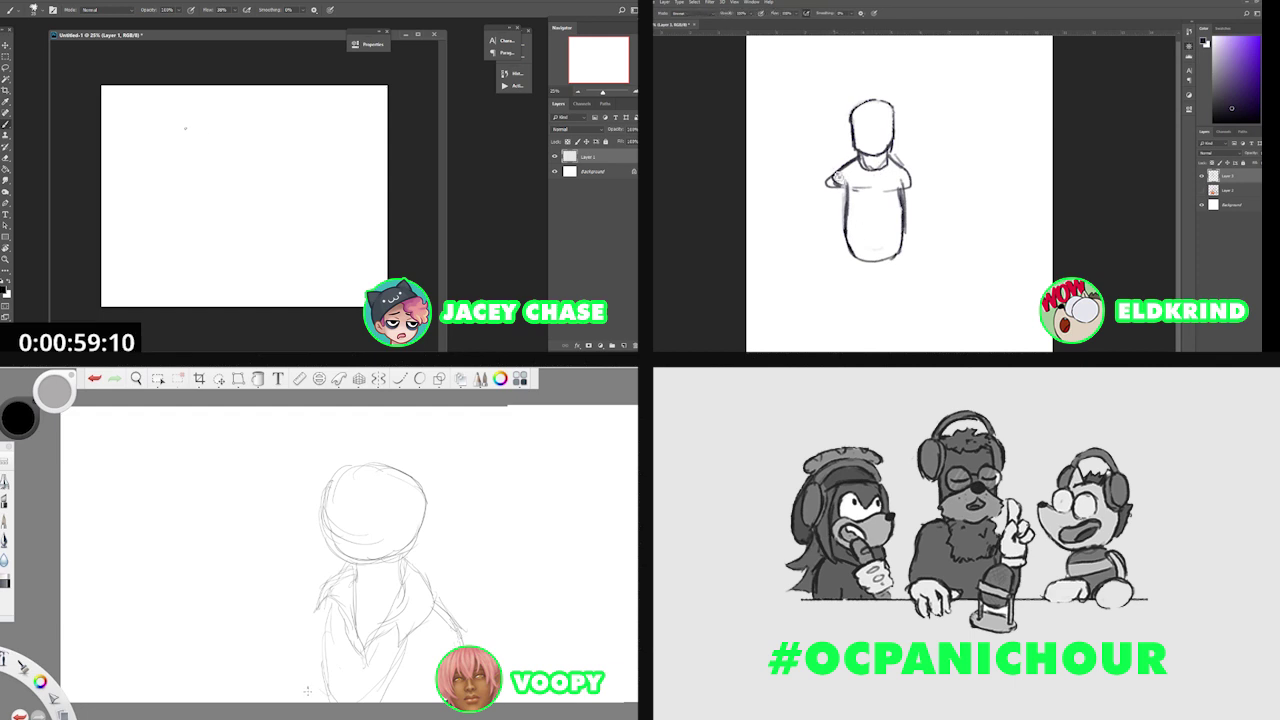
Sketch both upper arms of the oval-headed standing figure below the short sleeves and clean up the sleeve edge.
left_click_drag(831, 182, 830, 230)
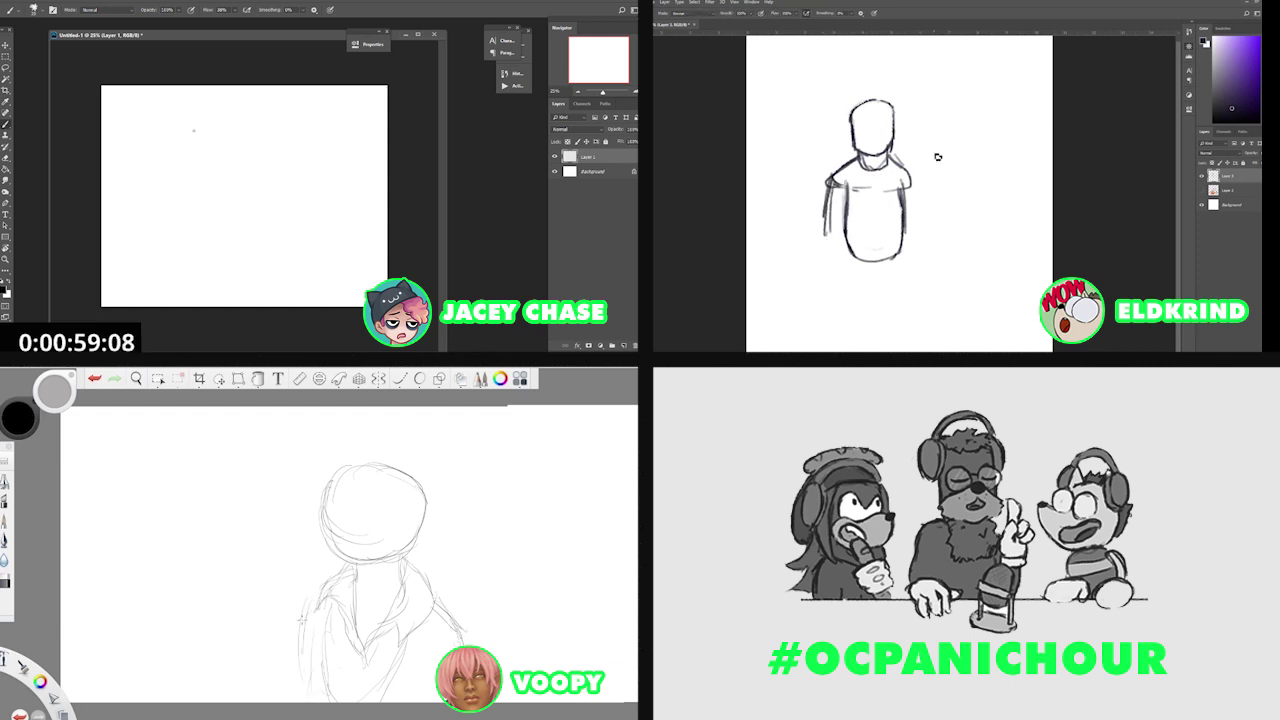
left_click_drag(908, 181, 918, 227)
key("e")
mouse_move(842, 184)
left_mouse_down()
mouse_move(836, 200)
mouse_move(829, 181)
mouse_move(826, 232)
left_mouse_up()
key("b")
key("e")
key("b")
Extend the standing figure's arms down to the wrists and rough out two looping, heart-like curves on the blank landscape canvas.
left_click_drag(190, 187, 232, 175)
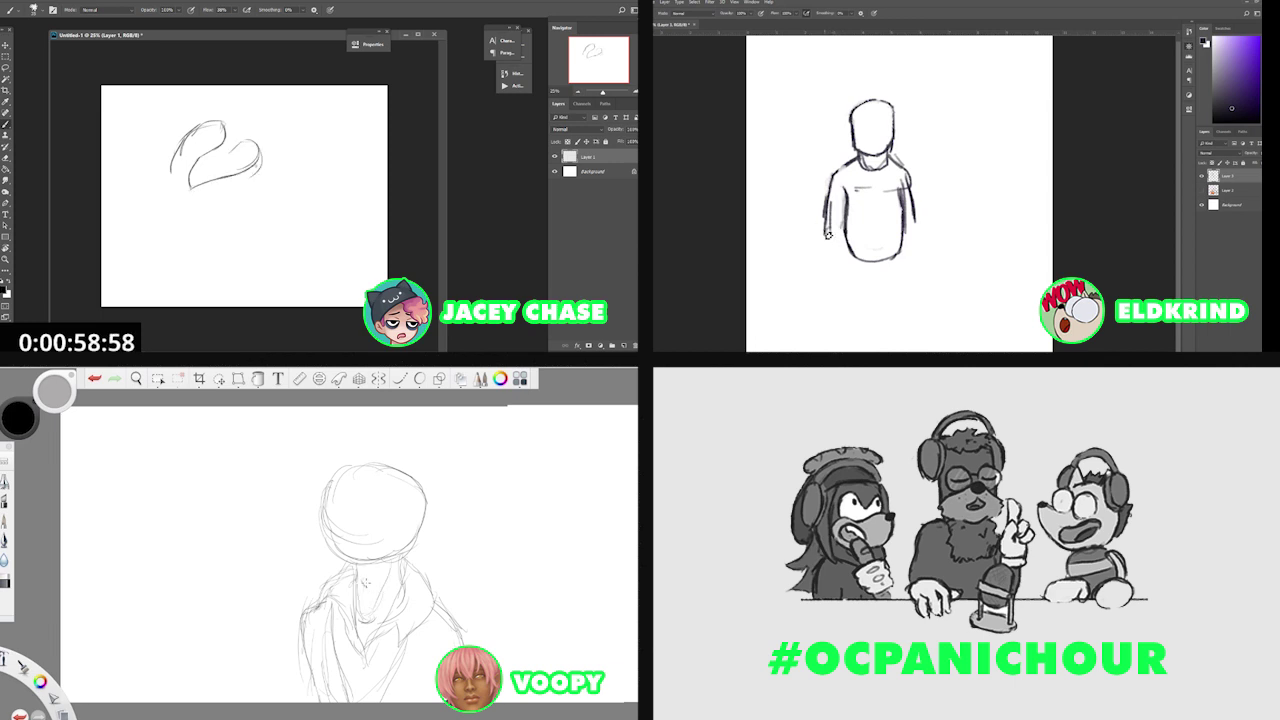
left_click_drag(828, 234, 848, 274)
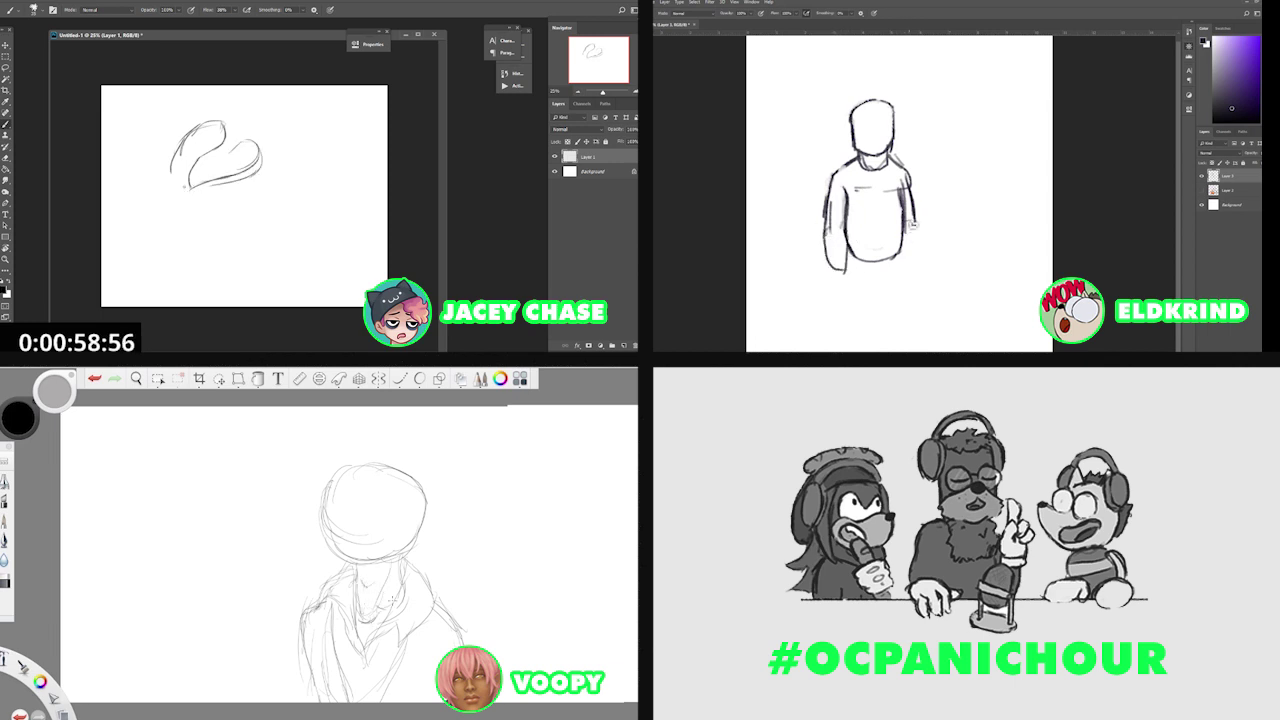
left_click_drag(916, 224, 906, 286)
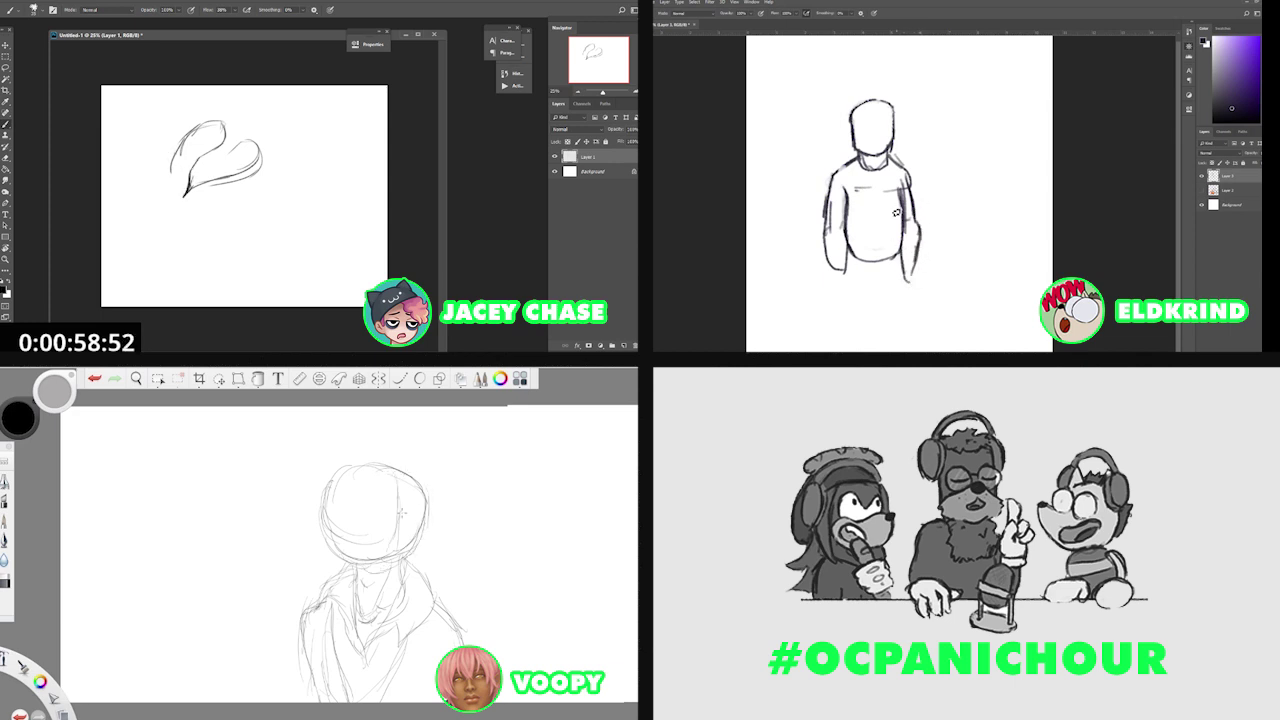
left_click_drag(834, 242, 840, 284)
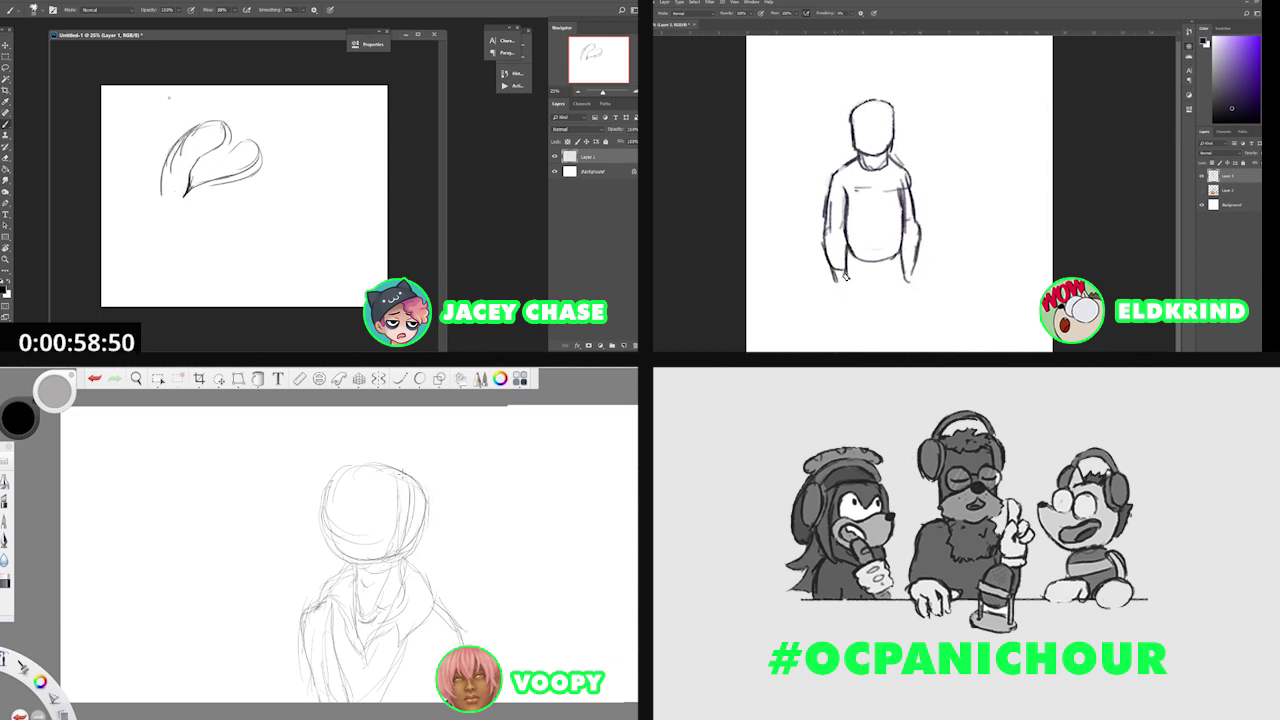
left_click_drag(220, 126, 157, 206)
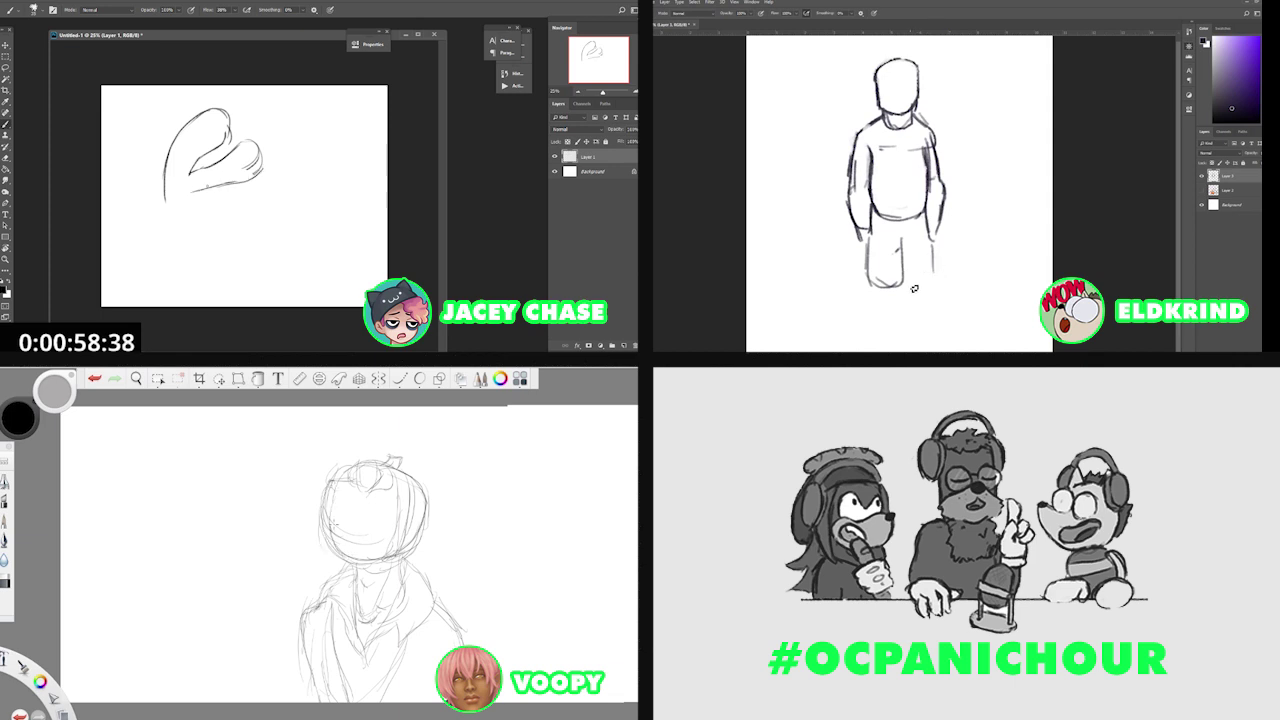
Sketch the standing figure's knee-length shorts and first lower leg, and start the eye on the round-headed figure's face.
mouse_move(239, 133)
left_mouse_down()
mouse_move(157, 160)
mouse_move(176, 216)
left_mouse_up()
mouse_move(905, 240)
left_mouse_down()
mouse_move(914, 290)
mouse_move(912, 278)
mouse_move(937, 282)
mouse_move(938, 241)
mouse_move(931, 279)
left_mouse_up()
left_click_drag(341, 509, 351, 512)
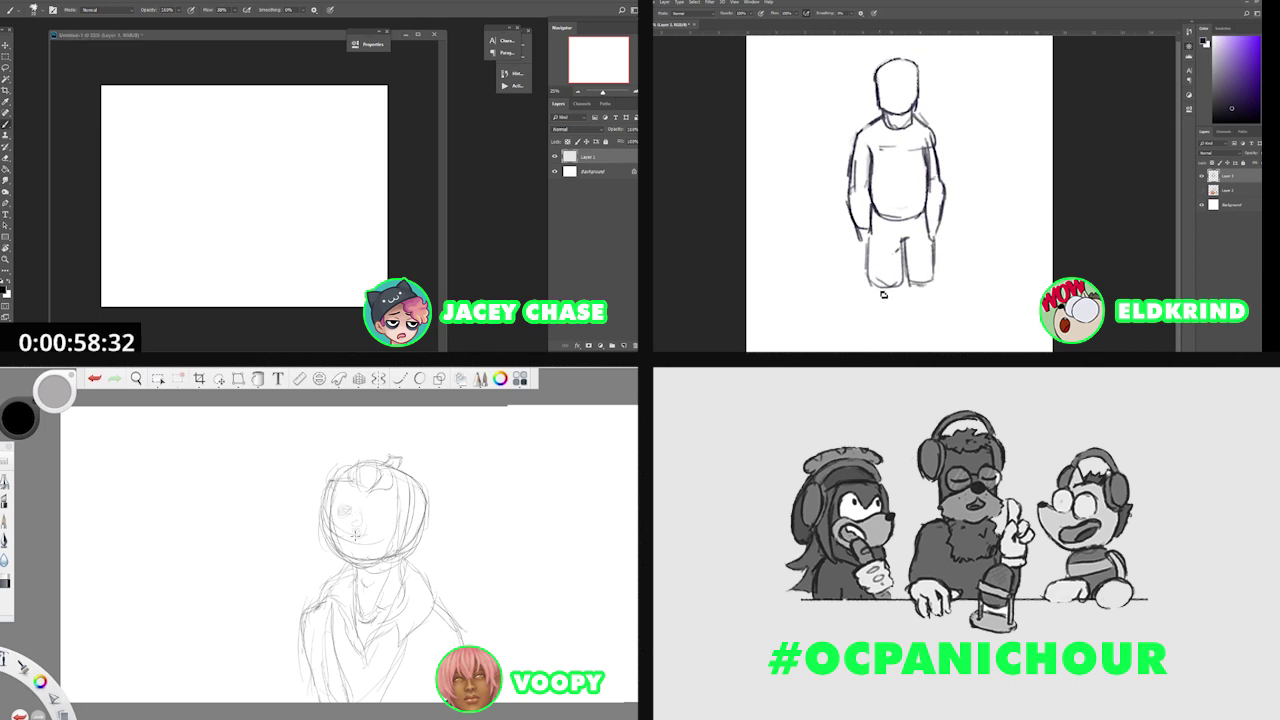
mouse_move(876, 282)
left_mouse_down()
mouse_move(887, 318)
mouse_move(906, 295)
mouse_move(888, 342)
left_mouse_up()
left_click_drag(878, 294, 887, 336)
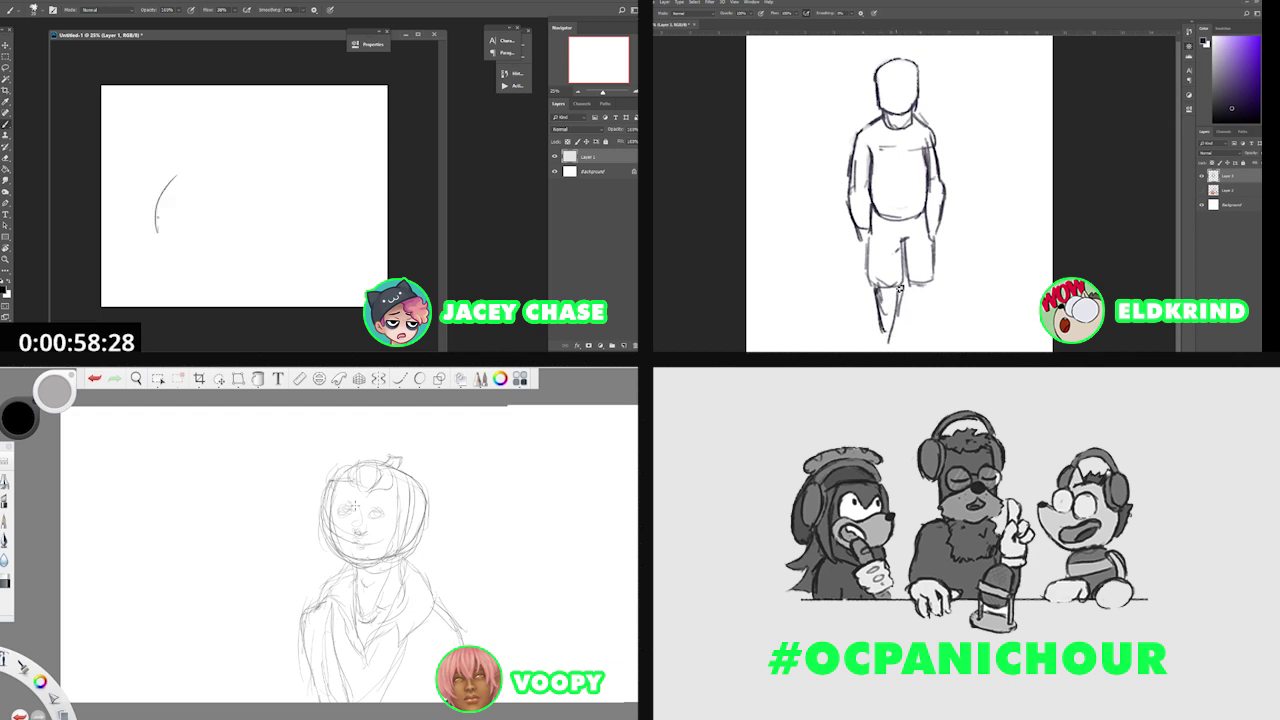
Add the standing figure's second lower leg and sketch a long rounded curve on the cleared landscape canvas.
mouse_move(158, 236)
left_mouse_down()
mouse_move(232, 130)
mouse_move(262, 146)
mouse_move(247, 167)
mouse_move(194, 158)
left_mouse_up()
left_click_drag(915, 288, 926, 341)
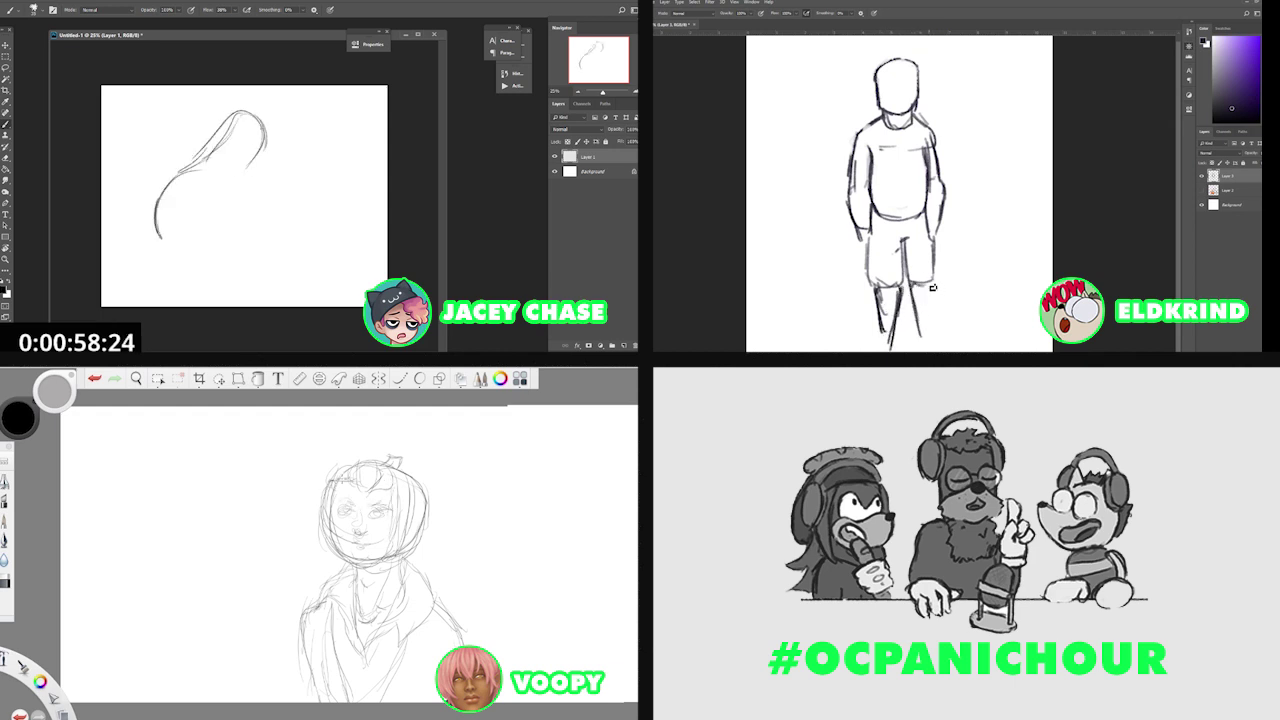
left_click_drag(260, 128, 250, 172)
left_click_drag(933, 286, 933, 330)
Clear the long curve from the landscape canvas and transform the whole standing figure to fit on its page.
mouse_move(213, 127)
left_mouse_down()
mouse_move(248, 140)
mouse_move(226, 136)
mouse_move(223, 95)
mouse_move(162, 212)
mouse_move(172, 198)
mouse_move(213, 219)
left_mouse_up()
mouse_move(945, 247)
left_mouse_down()
mouse_move(886, 254)
mouse_move(888, 188)
mouse_move(911, 160)
left_mouse_up()
key("ctrl+t")
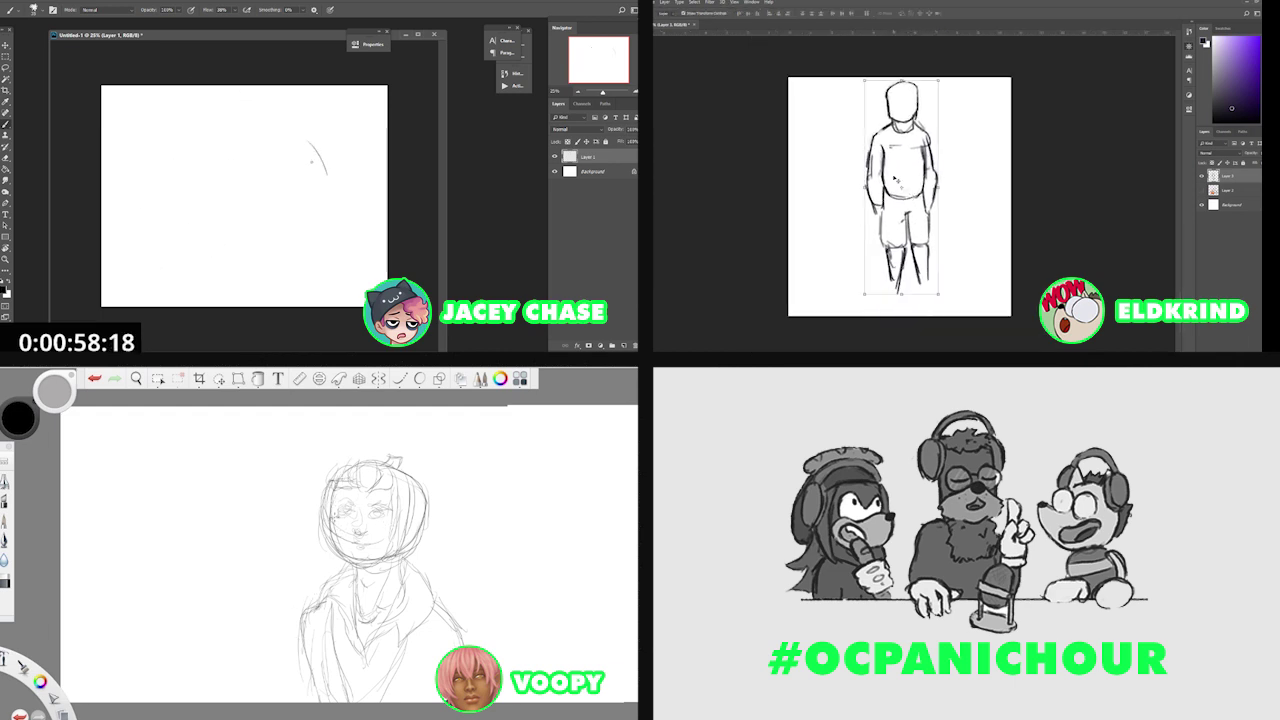
key("Return")
Erase and redraw the lower ends of the standing figure's leg lines, and begin a curved crescent on the landscape canvas.
key("e")
mouse_move(285, 119)
left_mouse_down()
mouse_move(315, 138)
mouse_move(236, 115)
mouse_move(250, 159)
left_mouse_up()
left_click_drag(901, 261, 905, 282)
left_click_drag(243, 121, 291, 147)
key("b")
left_click_drag(906, 256, 899, 286)
Build up the crescent with extra curved strokes and sketch the standing figure's first ankle and foot.
left_click_drag(291, 147, 314, 178)
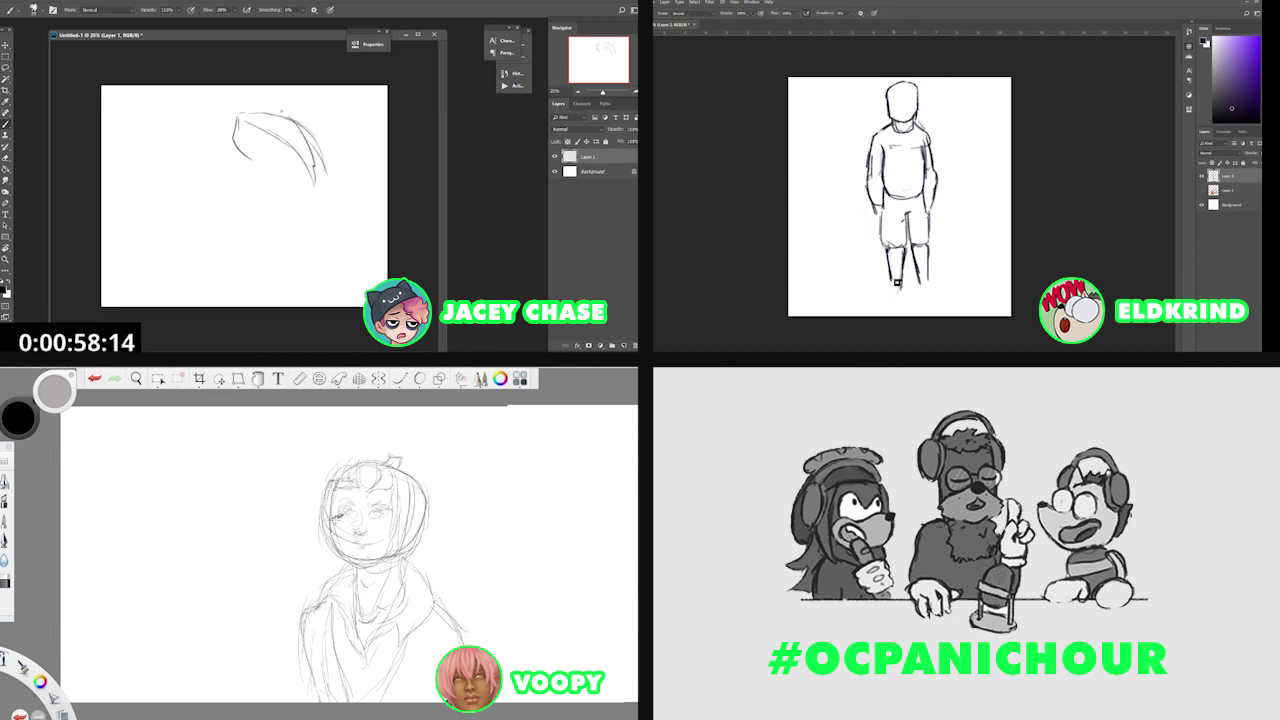
left_click_drag(296, 124, 314, 166)
left_click_drag(893, 275, 894, 298)
mouse_move(282, 113)
left_mouse_down()
mouse_move(260, 128)
mouse_move(328, 190)
left_mouse_up()
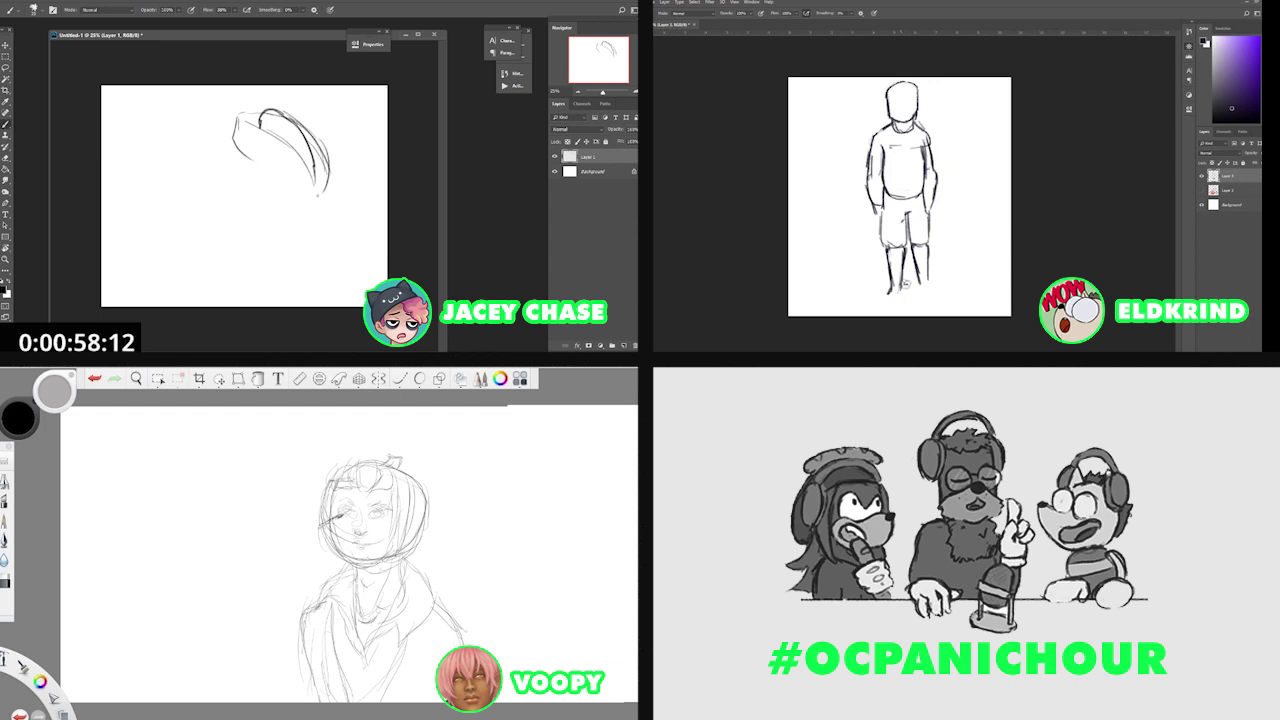
mouse_move(892, 290)
left_mouse_down()
mouse_move(883, 298)
mouse_move(902, 306)
mouse_move(885, 307)
left_mouse_up()
Undo the crescent strokes and redraw a wider crescent on the landscape canvas, and sketch the standing figure's second foot.
key("ctrl+z")
key("ctrl+z")
key("ctrl+z")
key("ctrl+z")
key("ctrl+z")
key("ctrl+z")
key("b")
left_click_drag(244, 129, 290, 179)
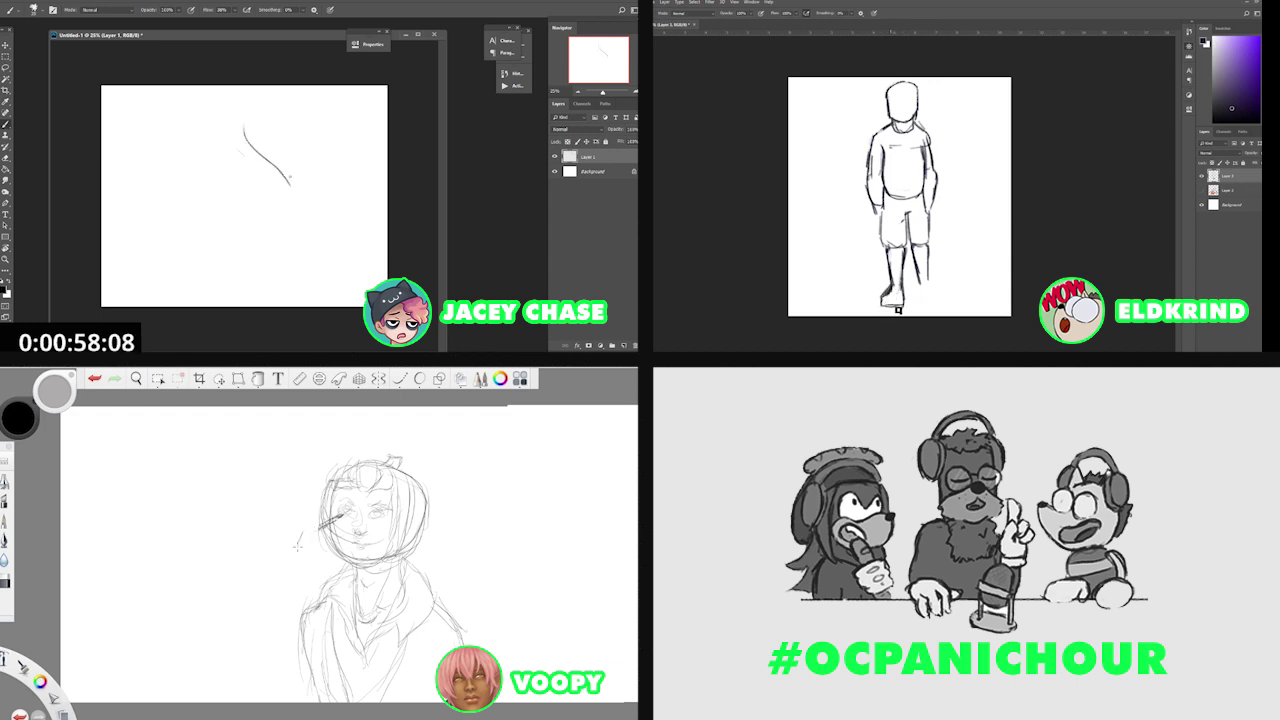
left_click_drag(278, 119, 333, 155)
left_click_drag(937, 294, 942, 309)
left_click_drag(274, 170, 289, 234)
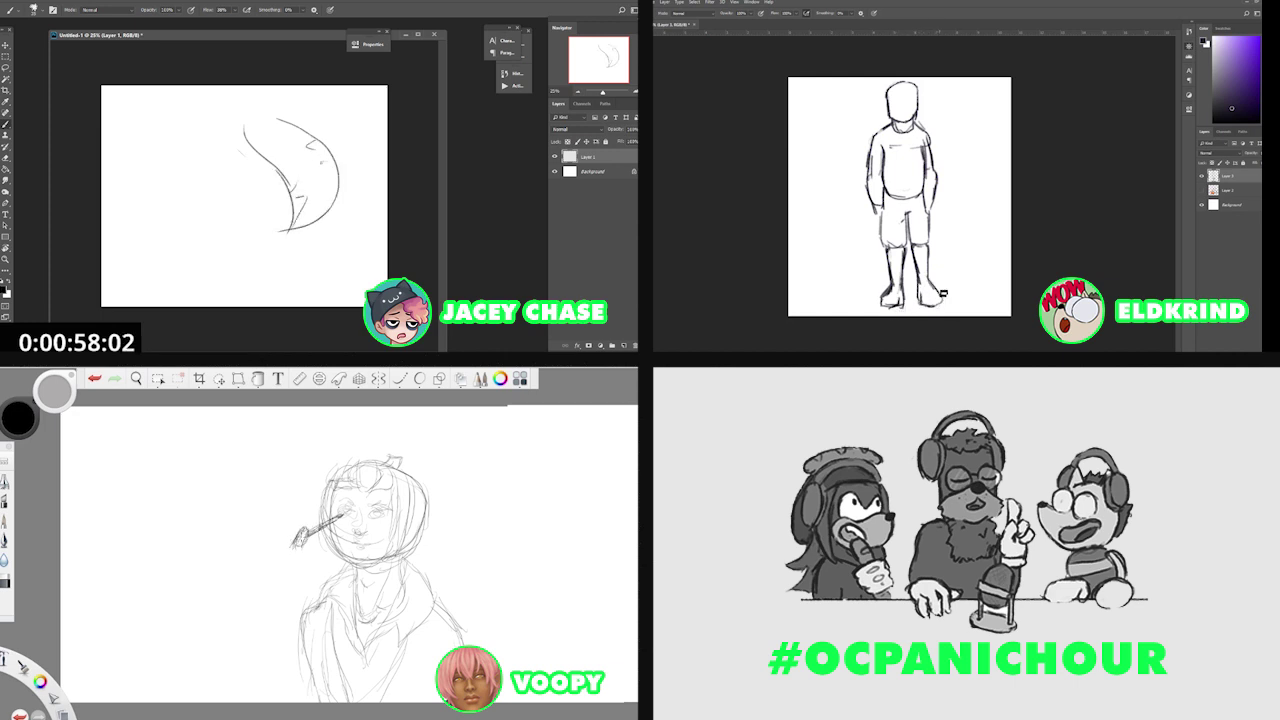
Add small pointed teeth along the crescent's outer edge and sketch the round-headed figure's fingers around the pencil.
left_click_drag(318, 164, 329, 180)
left_click_drag(300, 530, 305, 545)
left_click_drag(328, 187, 318, 200)
left_click_drag(298, 540, 314, 550)
left_click_drag(322, 206, 309, 218)
left_click_drag(304, 548, 316, 540)
left_click_drag(292, 127, 300, 133)
Erase and redraw the standing figure's first foot with a pointed toe, and round off the crescent's upper end.
key("e")
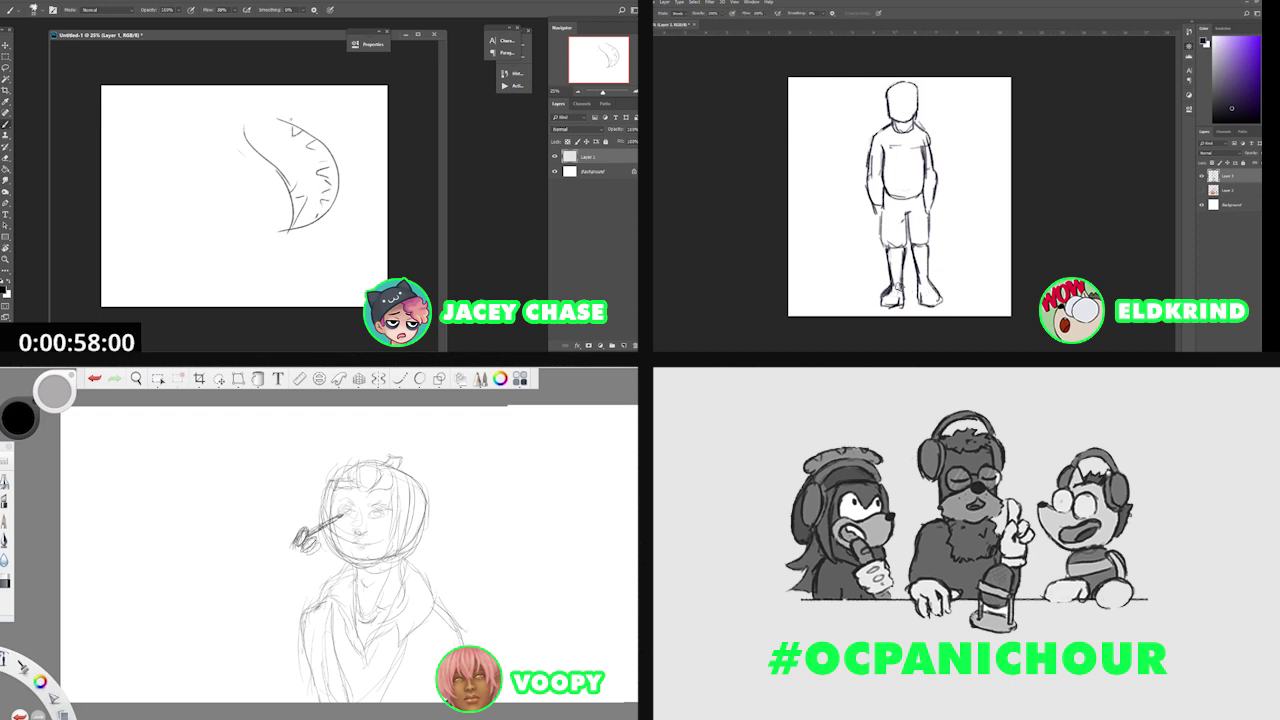
left_click_drag(898, 287, 890, 296)
left_click_drag(308, 546, 318, 555)
left_click_drag(278, 119, 258, 138)
key("b")
left_click_drag(890, 296, 888, 308)
left_click_drag(243, 134, 250, 124)
key("e")
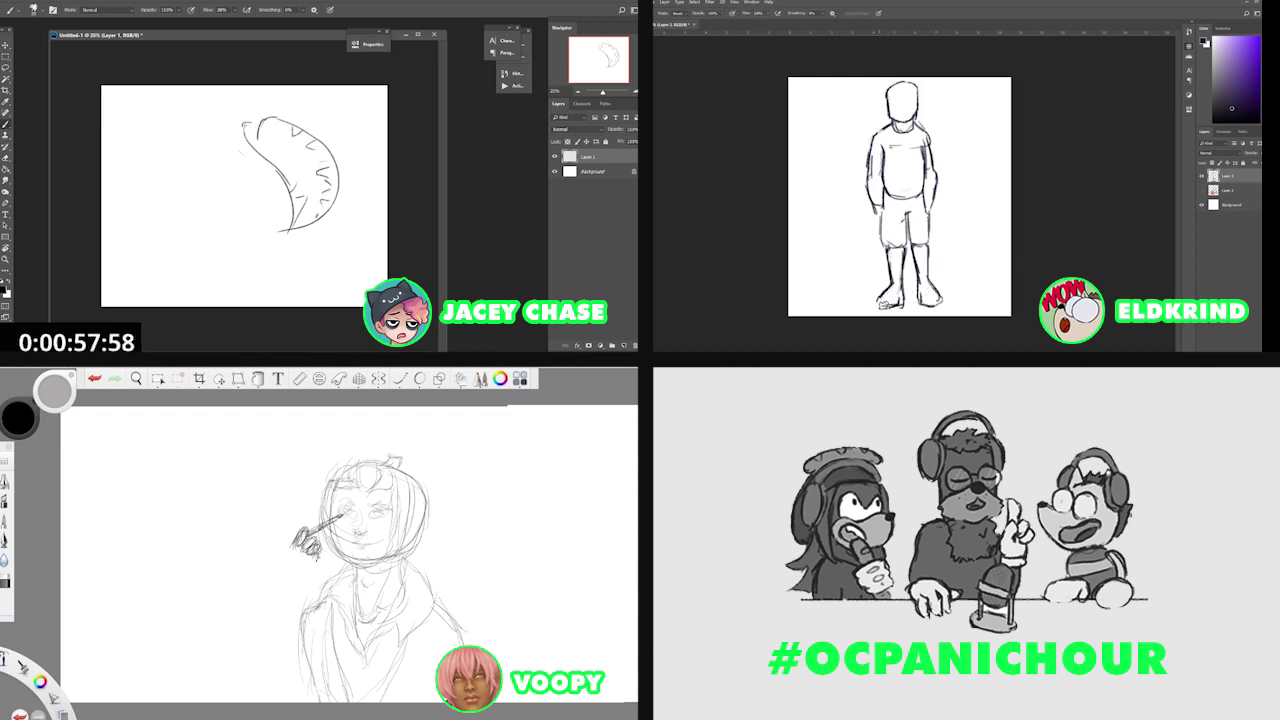
key("b")
mouse_move(880, 302)
left_mouse_down()
mouse_move(892, 306)
mouse_move(876, 304)
left_mouse_up()
Arc a hook off the crescent's upper end, and outline the round-headed figure's raised hand with the pencil extending behind the fingers.
left_click_drag(216, 145, 240, 122)
left_click_drag(292, 546, 295, 576)
left_click_drag(243, 127, 270, 136)
key("e")
key("b")
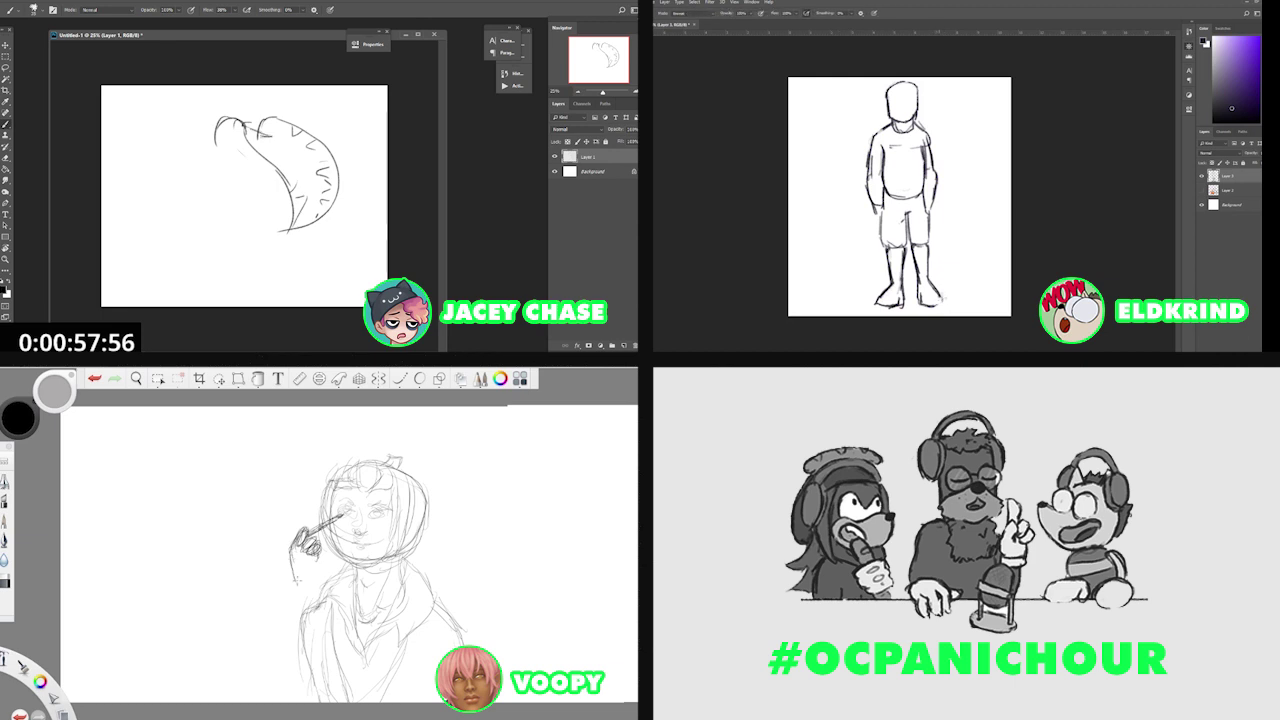
left_click_drag(316, 566, 309, 578)
scroll(895, 147, "up", 2)
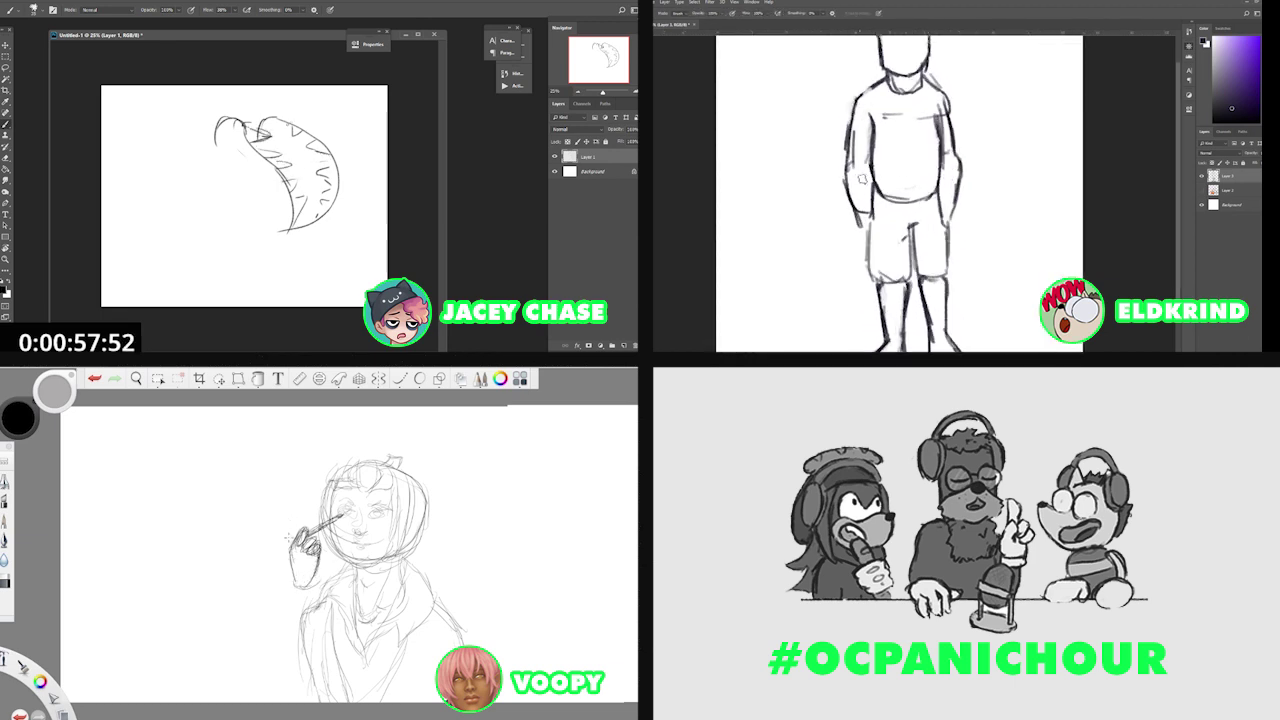
left_click_drag(308, 530, 282, 546)
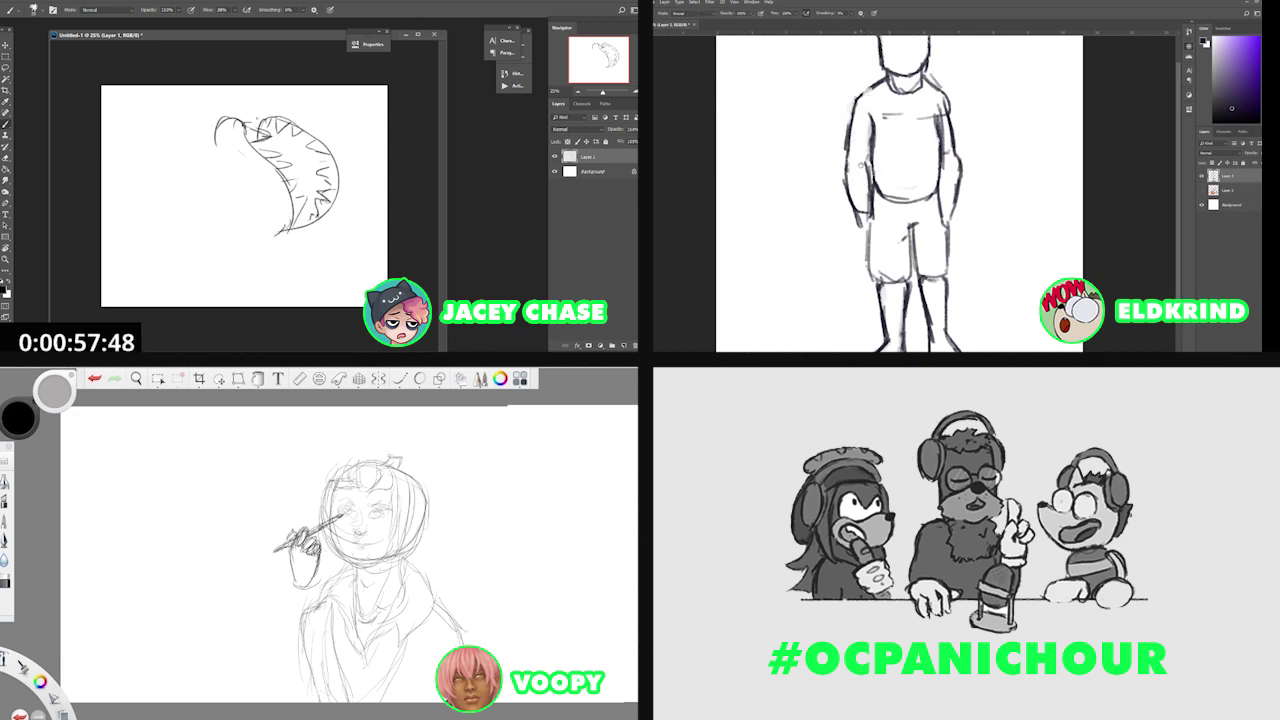
Erase and redraw the hook on the toothed crescent, and rework the standing figure's forearm down to the hand.
left_click_drag(239, 112, 216, 120)
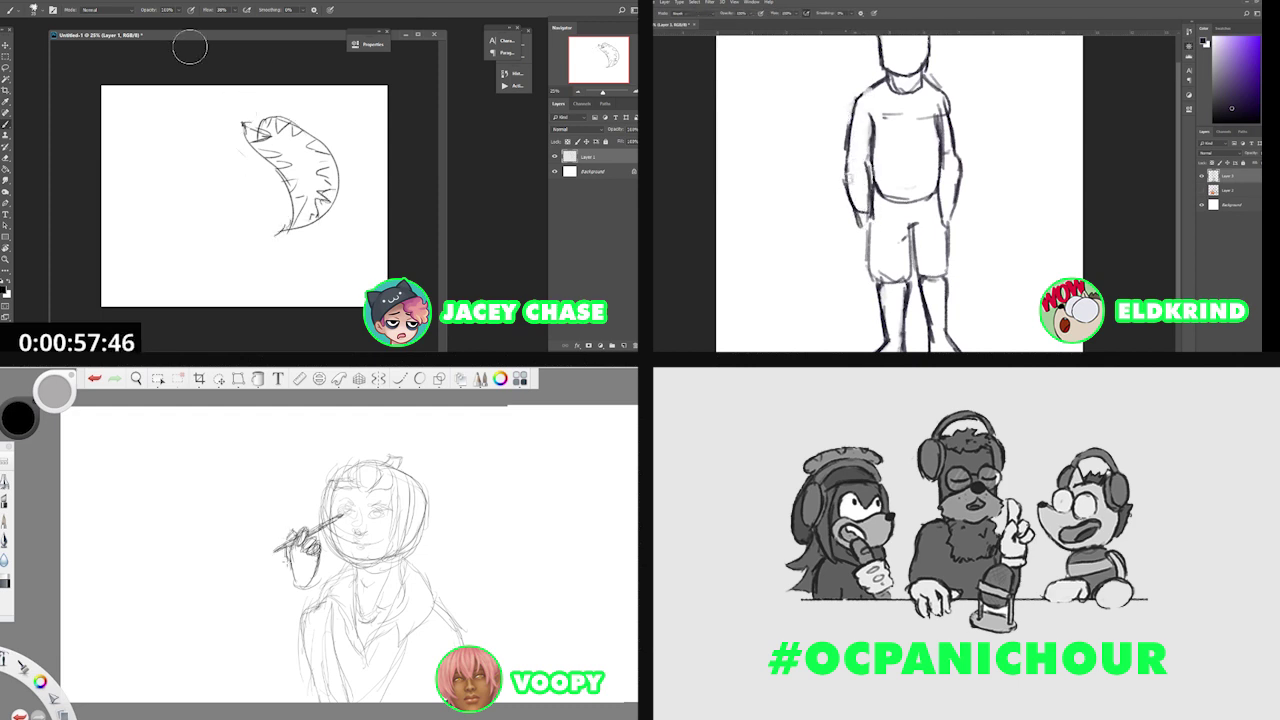
left_click_drag(856, 210, 849, 170)
left_click_drag(243, 126, 209, 140)
mouse_move(851, 164)
left_mouse_down()
mouse_move(861, 222)
mouse_move(882, 241)
left_mouse_up()
Scale down and reposition the toothed crescent, and sketch the first line of the round-headed figure's raised forearm down to the elbow.
key("ctrl+t")
left_click_drag(209, 237, 250, 200)
left_click_drag(286, 580, 222, 652)
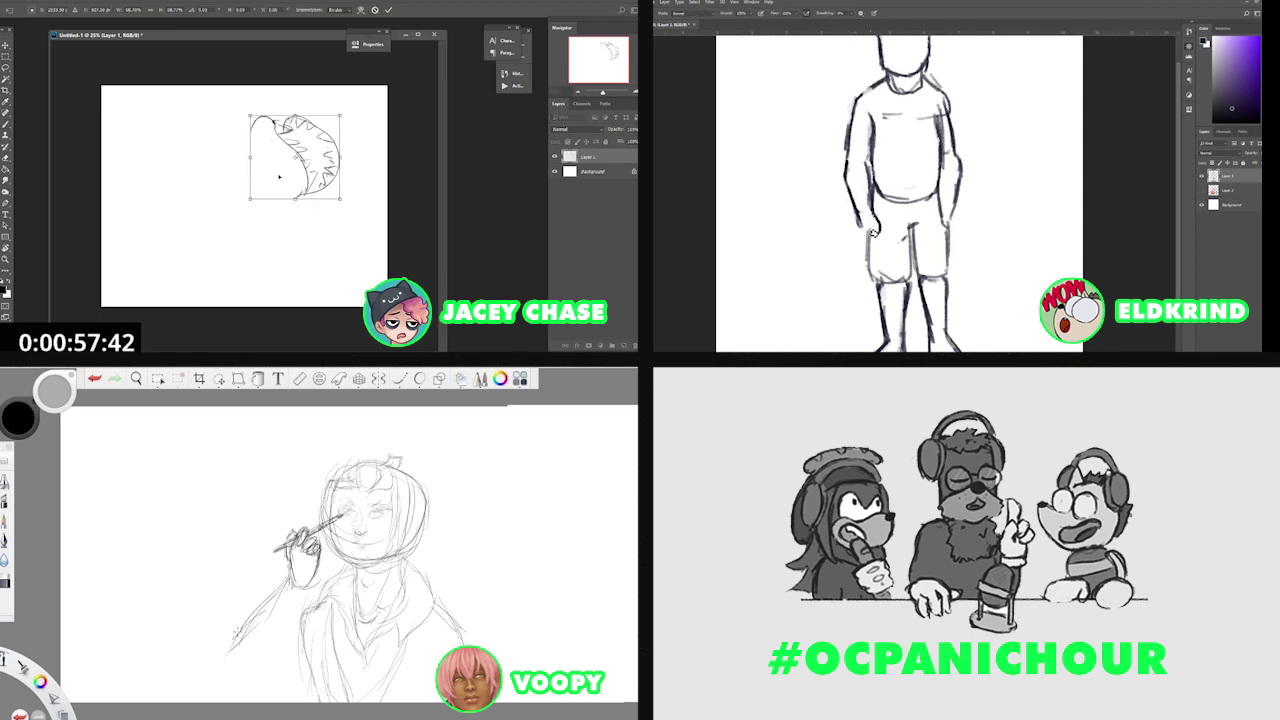
left_click_drag(280, 177, 267, 177)
left_click_drag(868, 216, 878, 234)
key("Return")
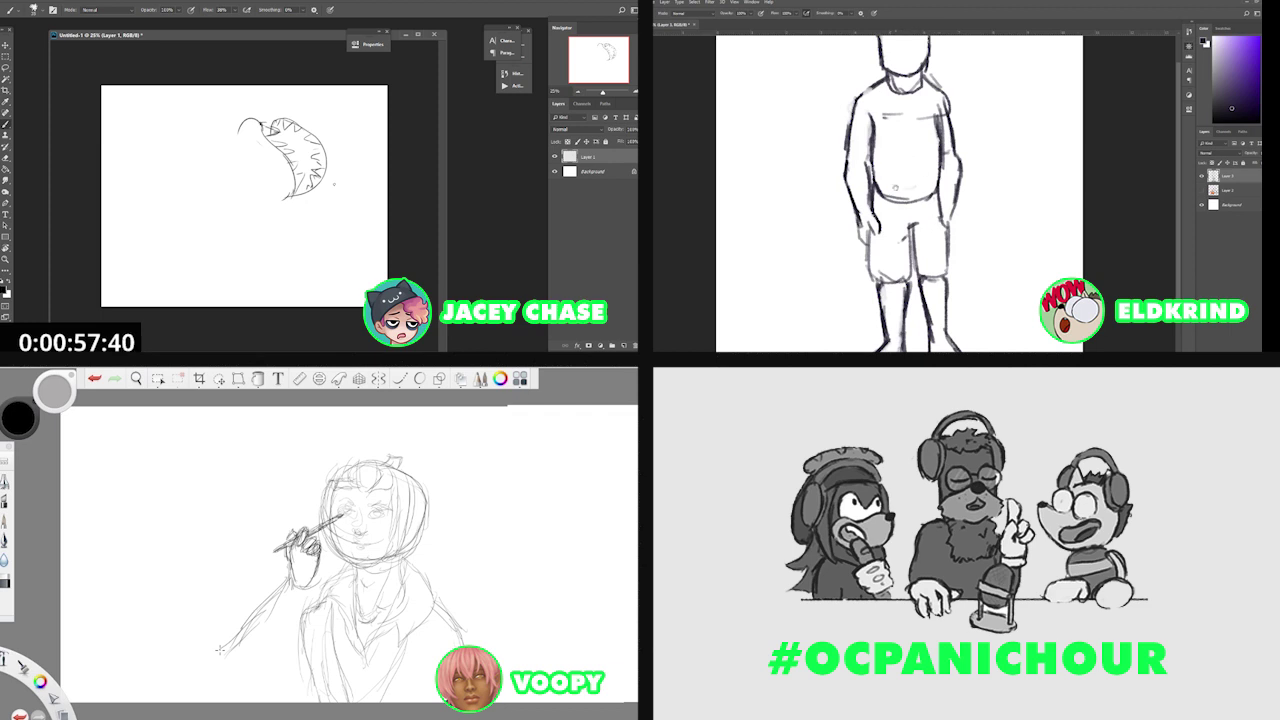
Erase the lower part of the toothed crescent and sketch the second side of the round-headed figure's raised forearm.
left_click_drag(285, 181, 303, 188)
left_click_drag(300, 590, 238, 682)
left_click_drag(303, 188, 326, 217)
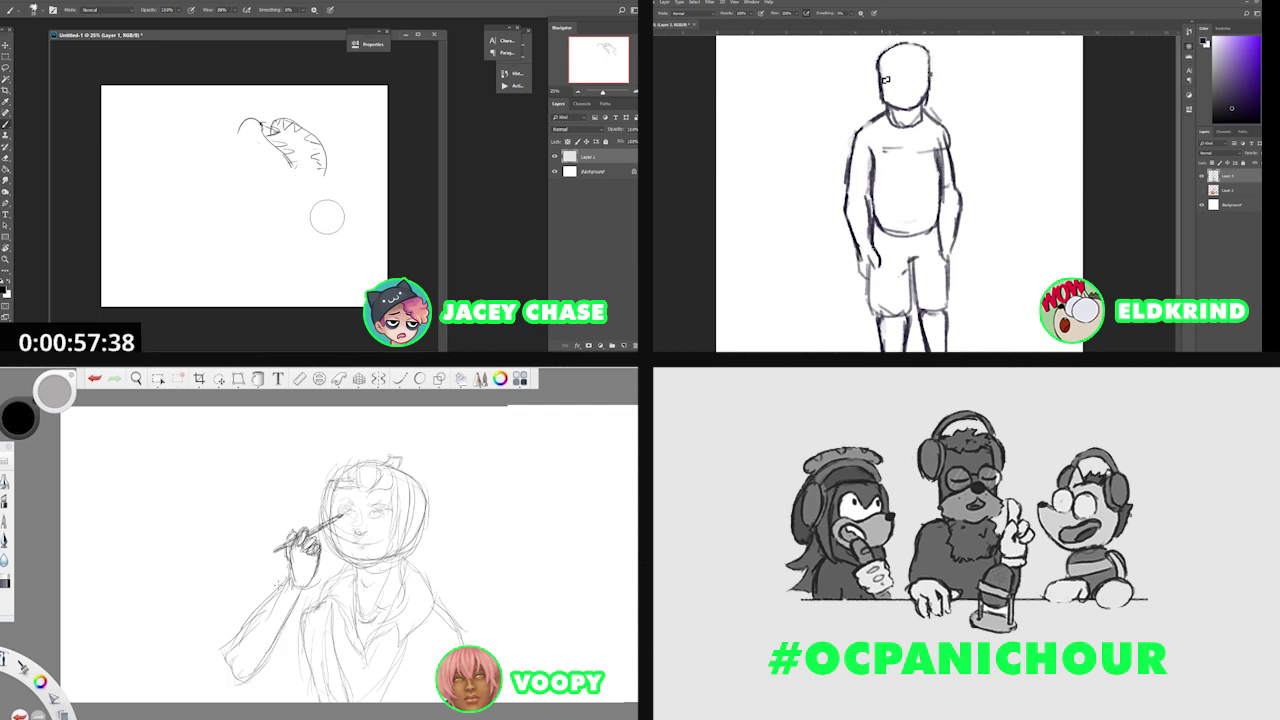
Add ears to both sides of the standing figure's head and redraw the crescent's upper teeth.
left_click_drag(880, 76, 931, 84)
left_click_drag(282, 124, 286, 136)
left_click_drag(280, 586, 228, 652)
left_click_drag(294, 128, 298, 139)
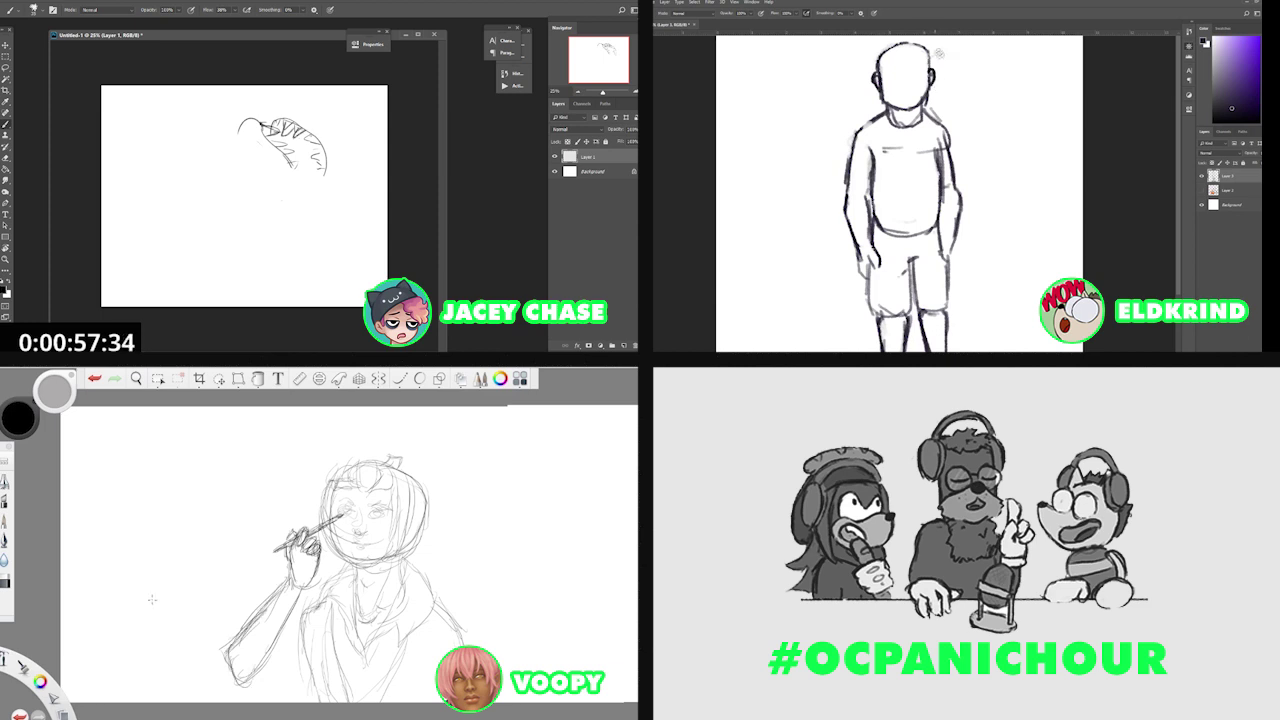
left_click_drag(224, 650, 206, 637)
Extend the canvas around the standing figure with the Crop tool, and sketch the round-headed figure's upper arm from the elbow.
key("ctrl+minus")
left_click_drag(289, 162, 299, 198)
key("c")
left_click_drag(222, 648, 150, 601)
left_click_drag(322, 177, 312, 199)
left_click_drag(1002, 86, 1014, 57)
key("Return")
mouse_move(208, 638)
left_mouse_down()
mouse_move(229, 661)
mouse_move(193, 678)
mouse_move(242, 686)
left_mouse_up()
Move the standing figure up on the enlarged canvas and erase the crescent's rough lower lines.
key("v")
left_click_drag(914, 198, 920, 196)
key("e")
left_click_drag(300, 195, 303, 177)
left_click_drag(232, 686, 249, 692)
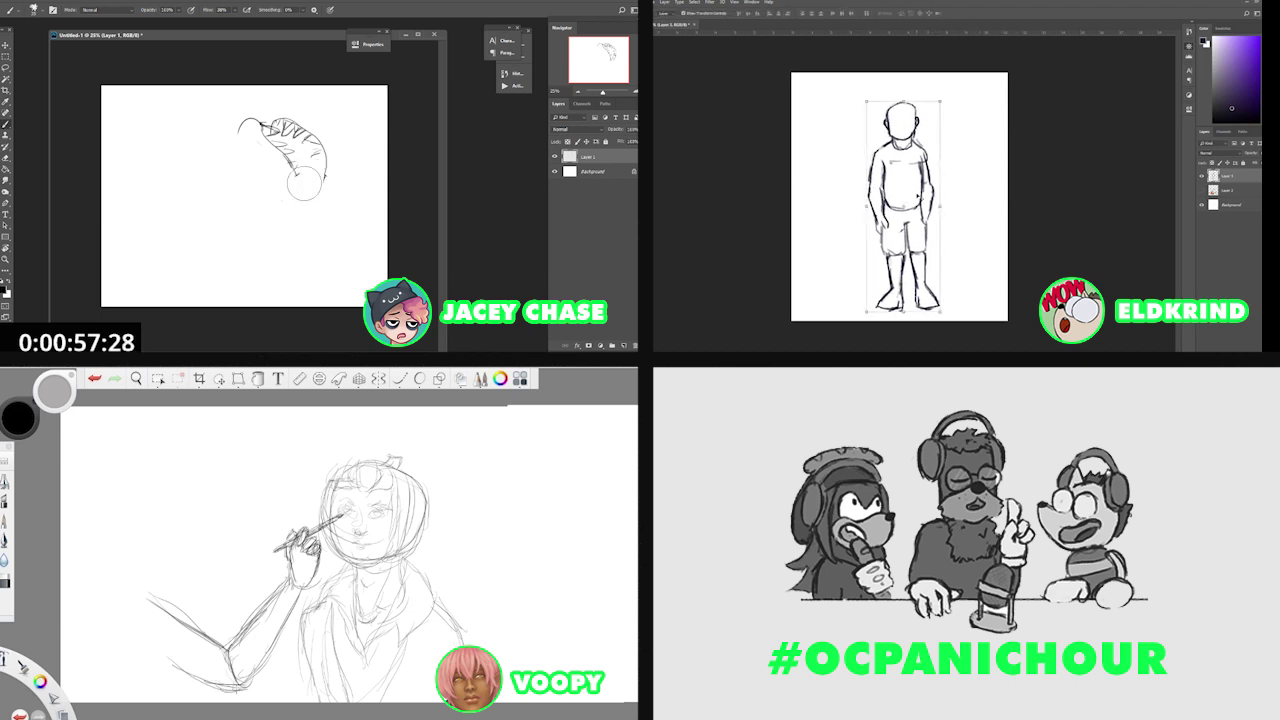
left_click_drag(920, 196, 925, 180)
left_click_drag(303, 177, 308, 205)
Duplicate the standing figure's layer and hide the original, and extend the round-headed figure's upper arm towards the shoulder.
key("ctrl+t")
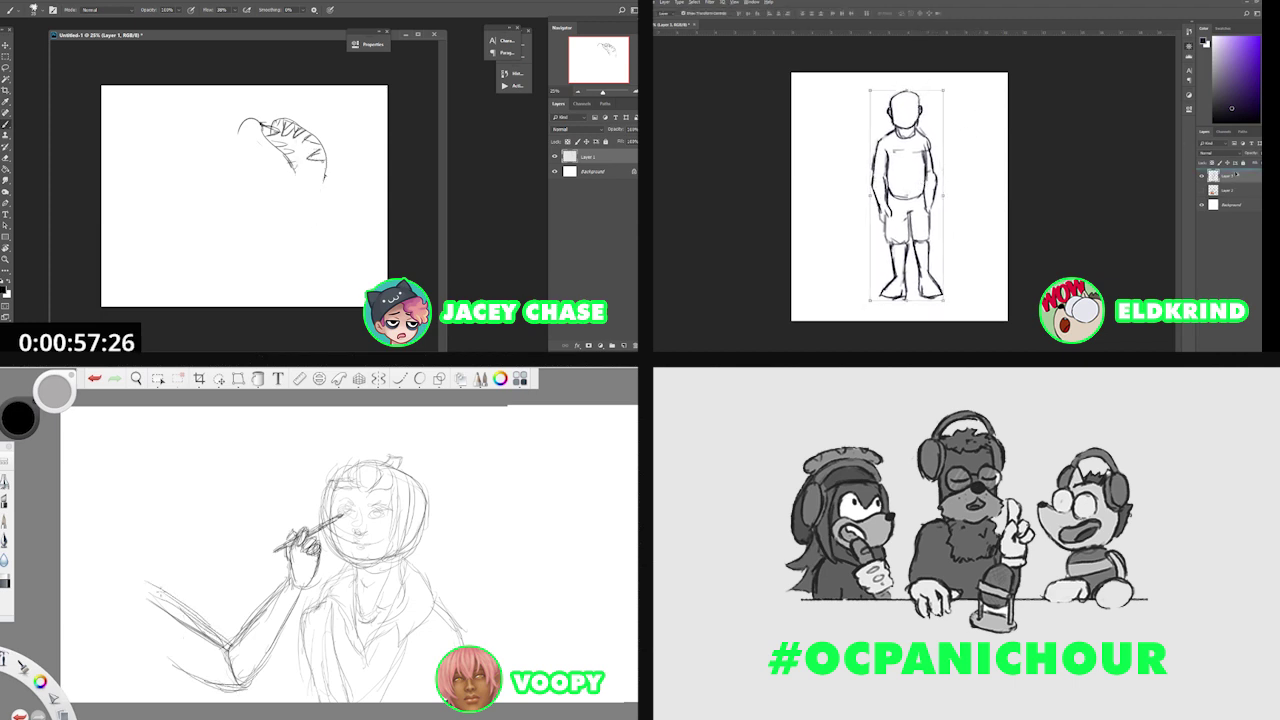
left_click_drag(312, 160, 326, 172)
key("ctrl+j")
left_click(1201, 190)
left_click_drag(160, 590, 109, 576)
key("b")
Redraw the toothed crescent's lower teeth and outline, and round off the shoulder at the end of the long upper arm.
left_click_drag(899, 125, 904, 106)
left_click_drag(290, 155, 302, 170)
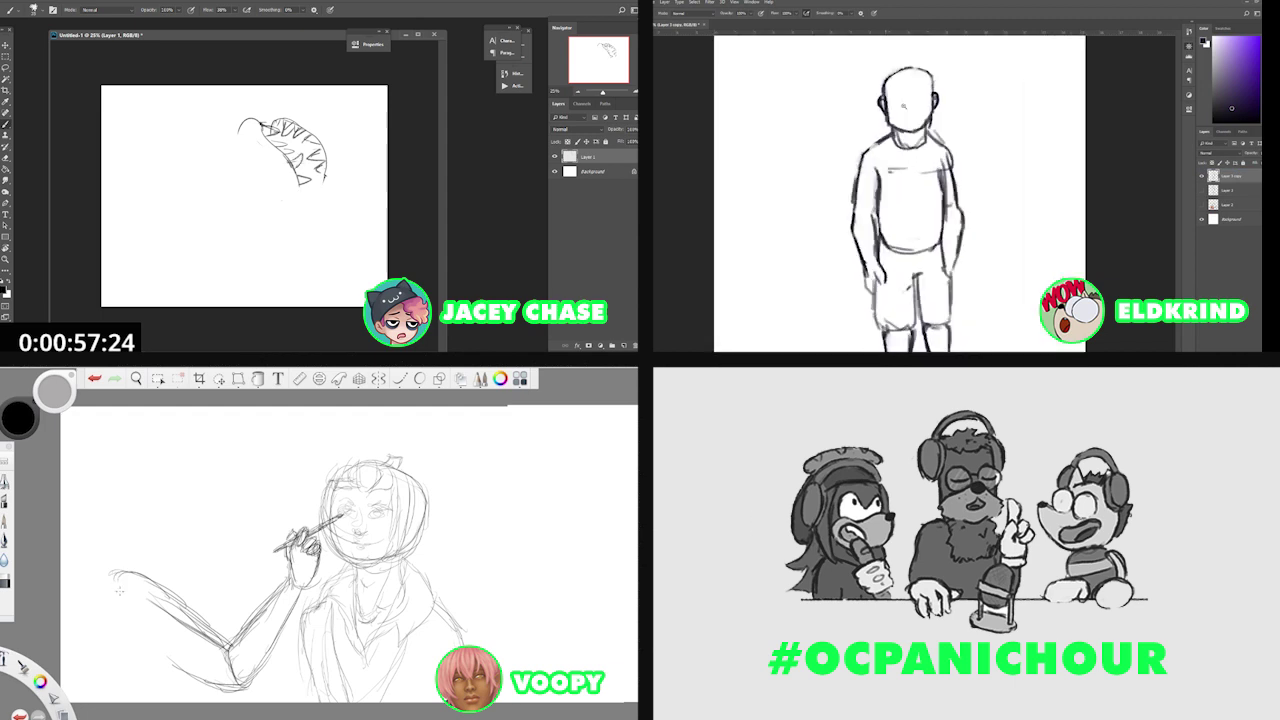
left_click_drag(904, 106, 910, 104)
left_click_drag(120, 576, 90, 590)
left_click_drag(910, 104, 990, 82)
left_click_drag(324, 170, 304, 206)
left_click_drag(950, 96, 931, 200)
left_click_drag(302, 178, 279, 218)
Sketch the underside of the round-headed figure's upper arm and draw a downturned mouth on the standing figure's face.
mouse_move(95, 592)
left_mouse_down()
mouse_move(158, 664)
mouse_move(182, 670)
left_mouse_up()
left_click_drag(120, 636, 204, 679)
left_click_drag(910, 188, 950, 178)
left_click_drag(304, 190, 297, 201)
left_click_drag(910, 186, 962, 176)
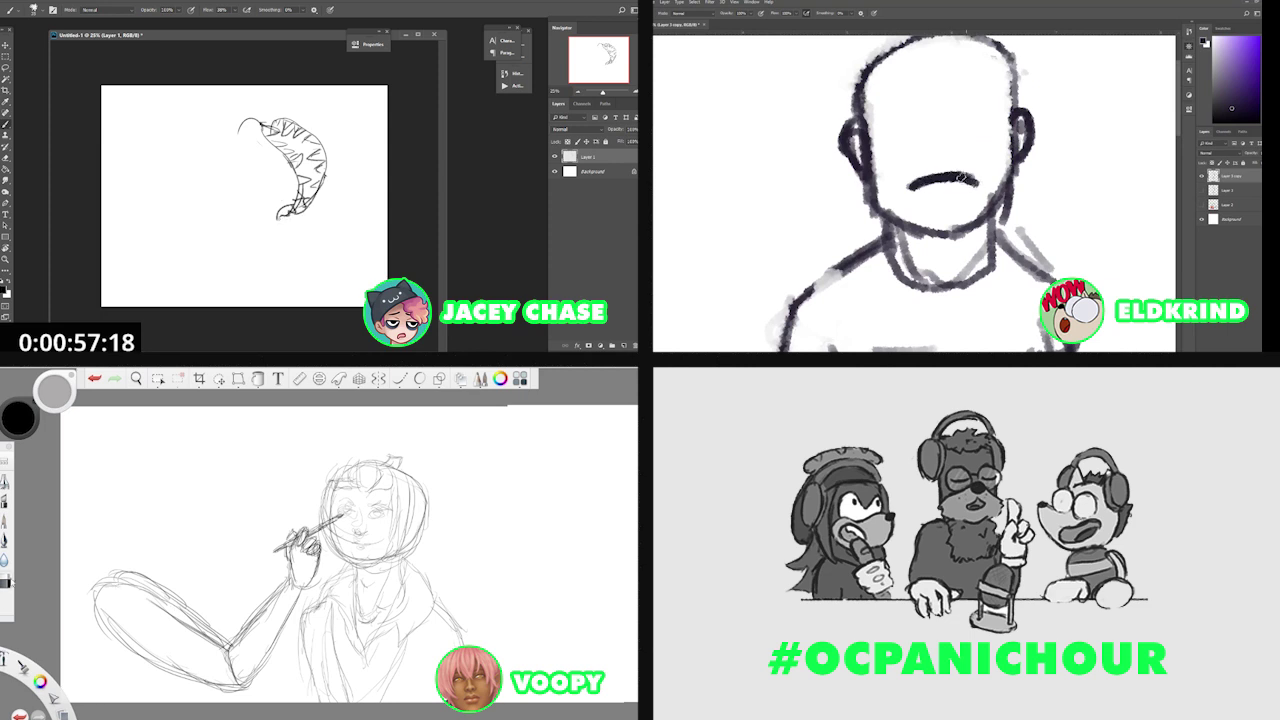
Thin the standing figure's downturned mouth with the Eraser and wipe the whole toothed crescent off the landscape canvas.
key("e")
left_click_drag(287, 207, 276, 220)
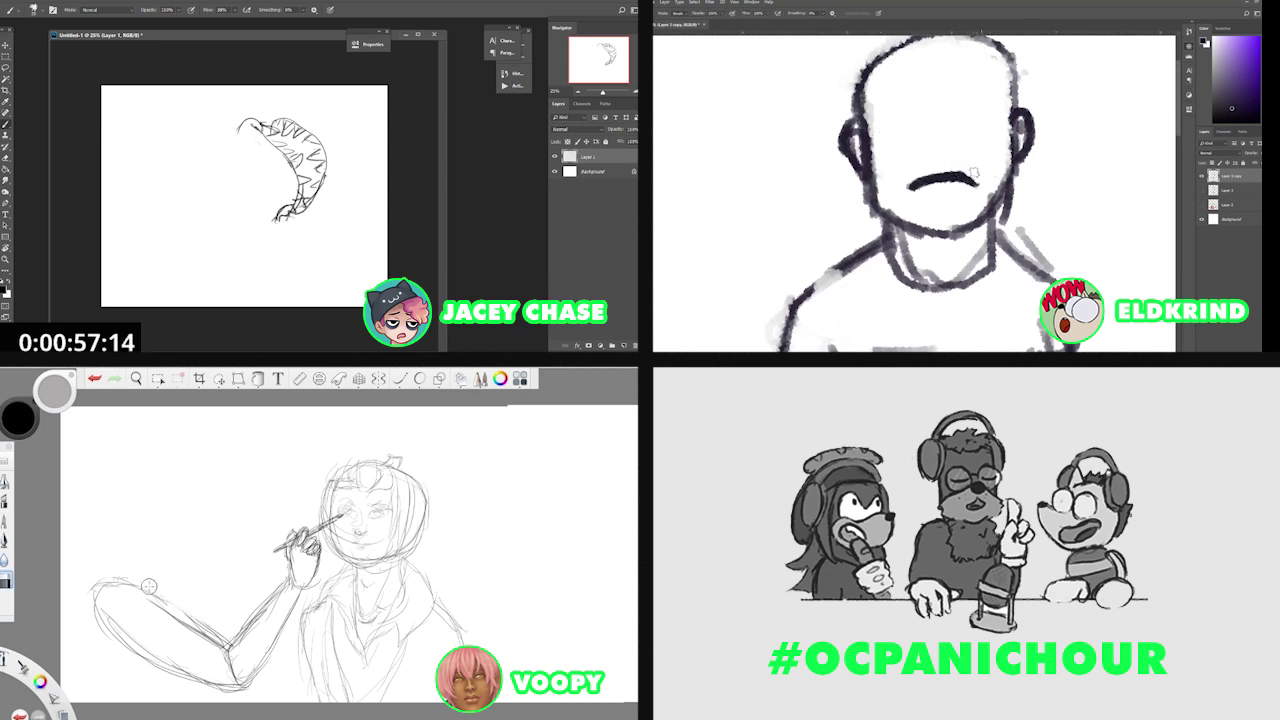
mouse_move(241, 127)
left_mouse_down()
mouse_move(256, 103)
mouse_move(304, 164)
mouse_move(269, 226)
left_mouse_up()
key("b")
key("e")
left_click_drag(928, 188, 940, 192)
mouse_move(269, 226)
left_mouse_down()
mouse_move(291, 147)
mouse_move(363, 209)
left_mouse_up()
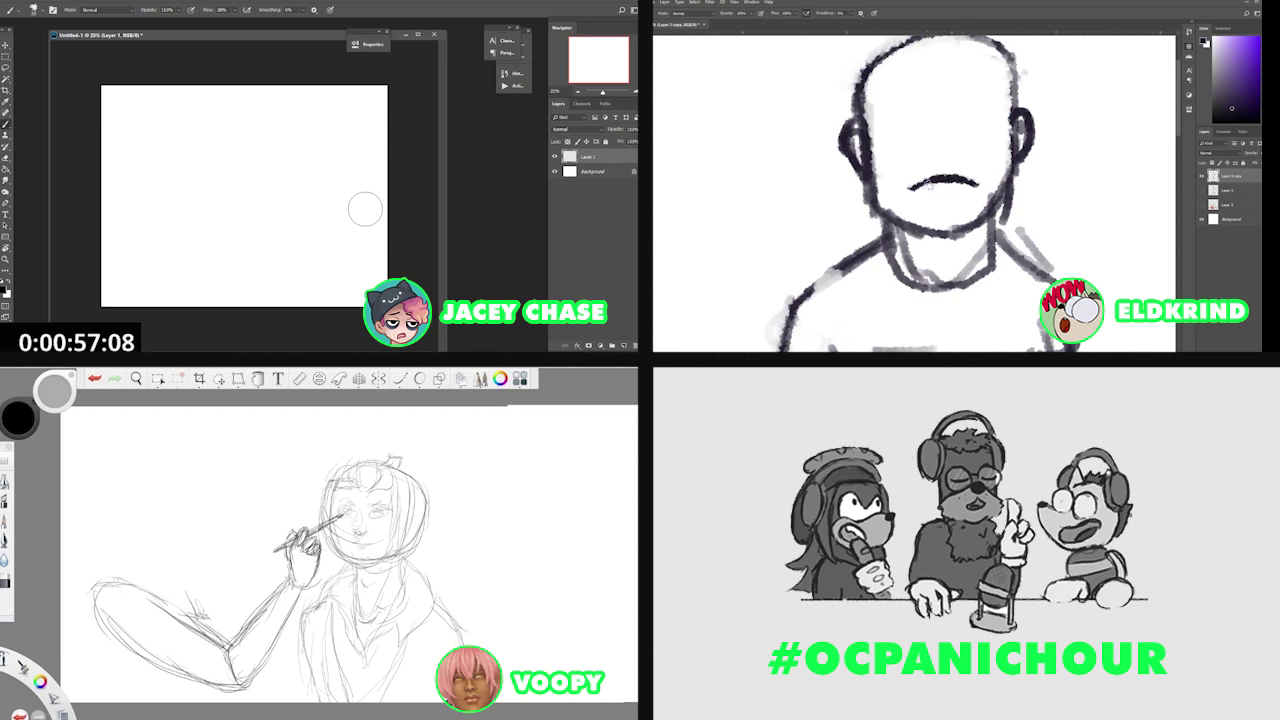
Draw two long curved jaw lines on the cleared landscape canvas and erase the standing figure's downturned mouth.
mouse_move(287, 221)
left_mouse_down()
mouse_move(284, 165)
mouse_move(229, 137)
mouse_move(240, 106)
mouse_move(238, 134)
left_mouse_up()
left_click_drag(319, 190, 266, 111)
left_click_drag(982, 188, 910, 189)
left_click_drag(263, 107, 262, 124)
key("b")
Redraw the mouth as a flatter line on the standing figure, and sketch a slanted wedge above the round-headed figure's upper arm.
left_click_drag(180, 542, 208, 600)
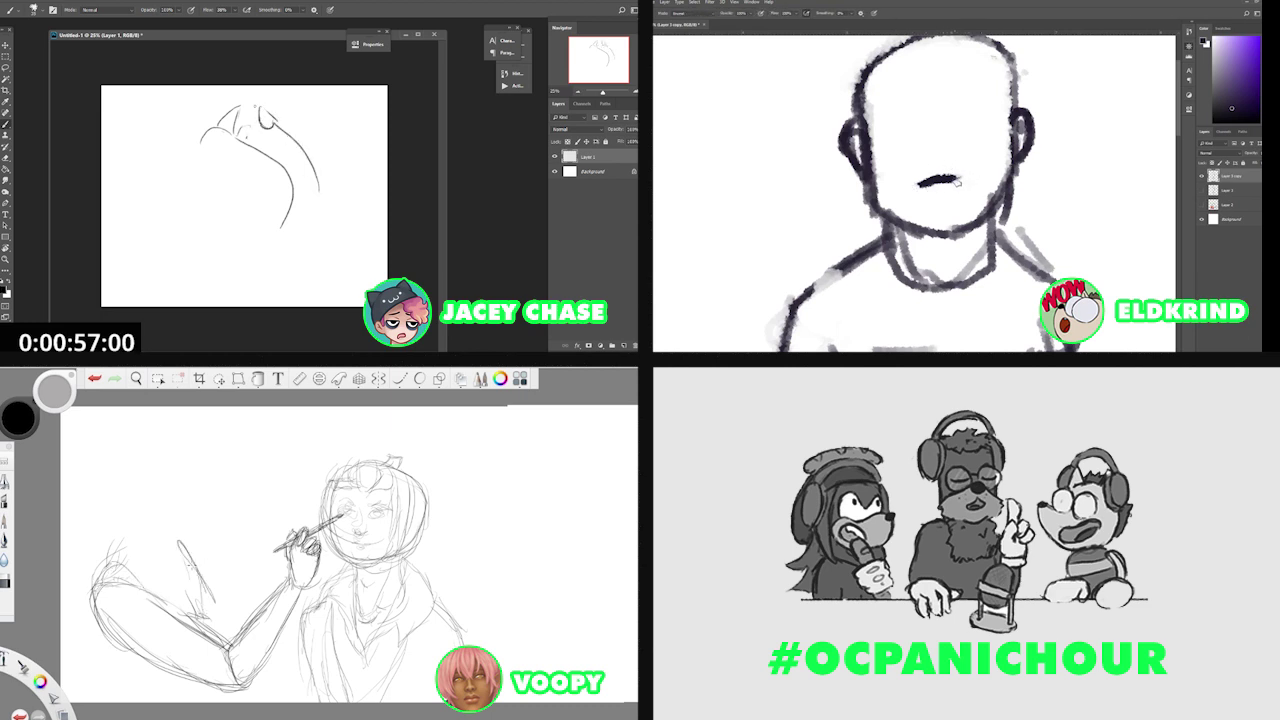
left_click_drag(940, 180, 980, 178)
left_click_drag(238, 108, 233, 130)
left_click_drag(980, 178, 924, 184)
left_click_drag(190, 566, 210, 620)
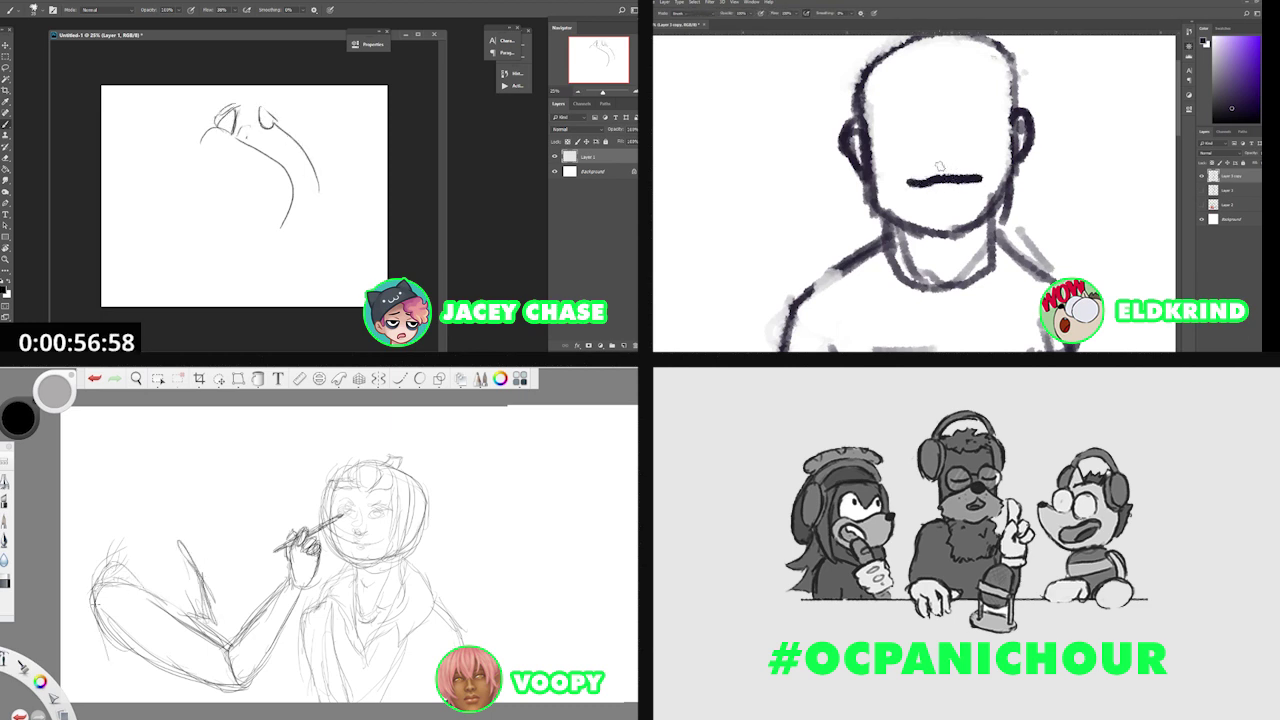
Trim the standing figure's mouth line and sketch a body line running down below the far shoulder.
left_click_drag(958, 170, 975, 172)
left_click_drag(96, 620, 134, 700)
left_click_drag(275, 128, 286, 141)
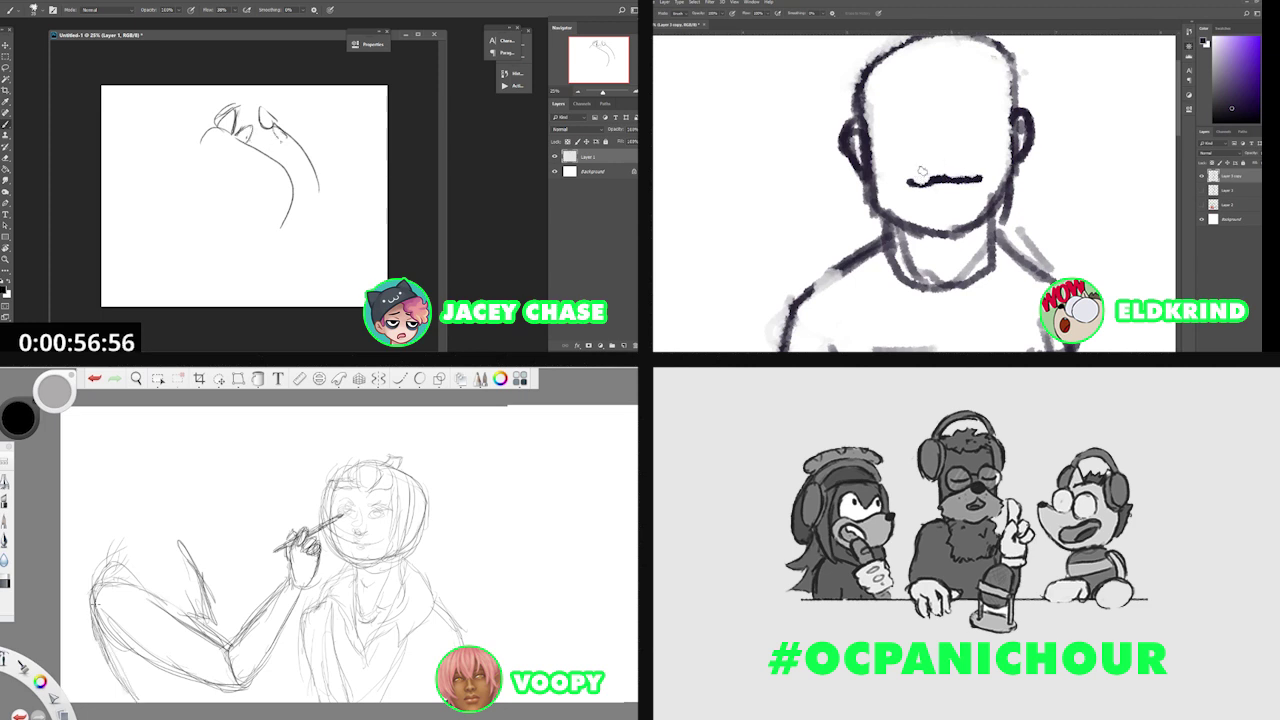
left_click_drag(116, 662, 132, 700)
key("b")
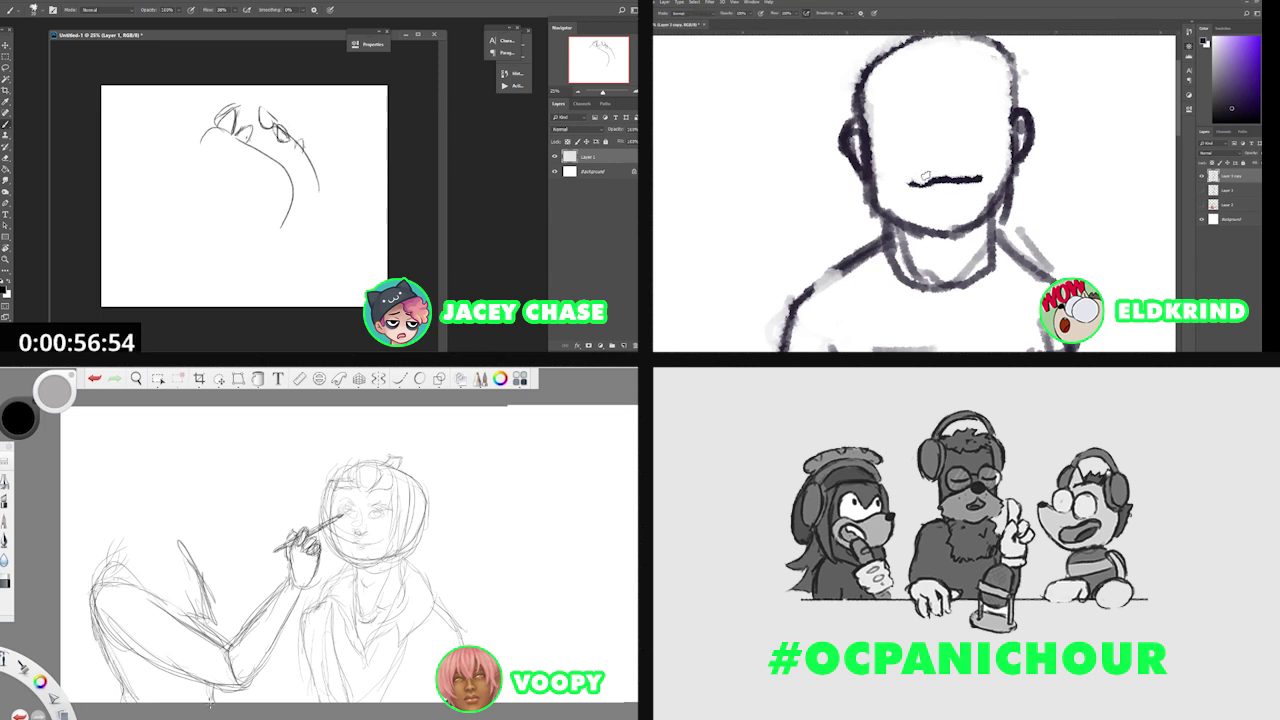
Add a row of teeth along the outer jaw curve and refine the tapered corner of the standing figure's mouth.
left_click_drag(291, 142, 300, 156)
key("e")
left_click_drag(924, 183, 910, 187)
left_click_drag(304, 157, 314, 166)
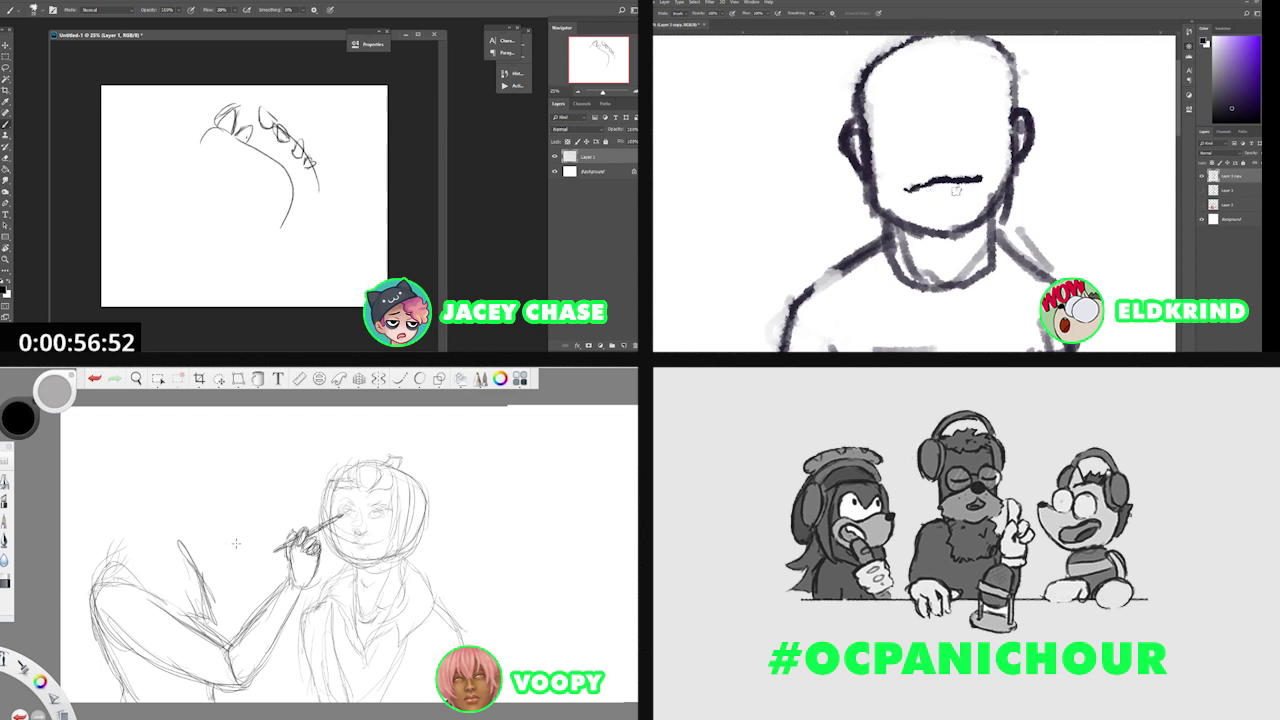
Thin the standing figure's mouth into a clean frown, and erase the teeth along the outer jaw curve on the landscape canvas.
left_click_drag(984, 182, 908, 190)
key("b")
key("e")
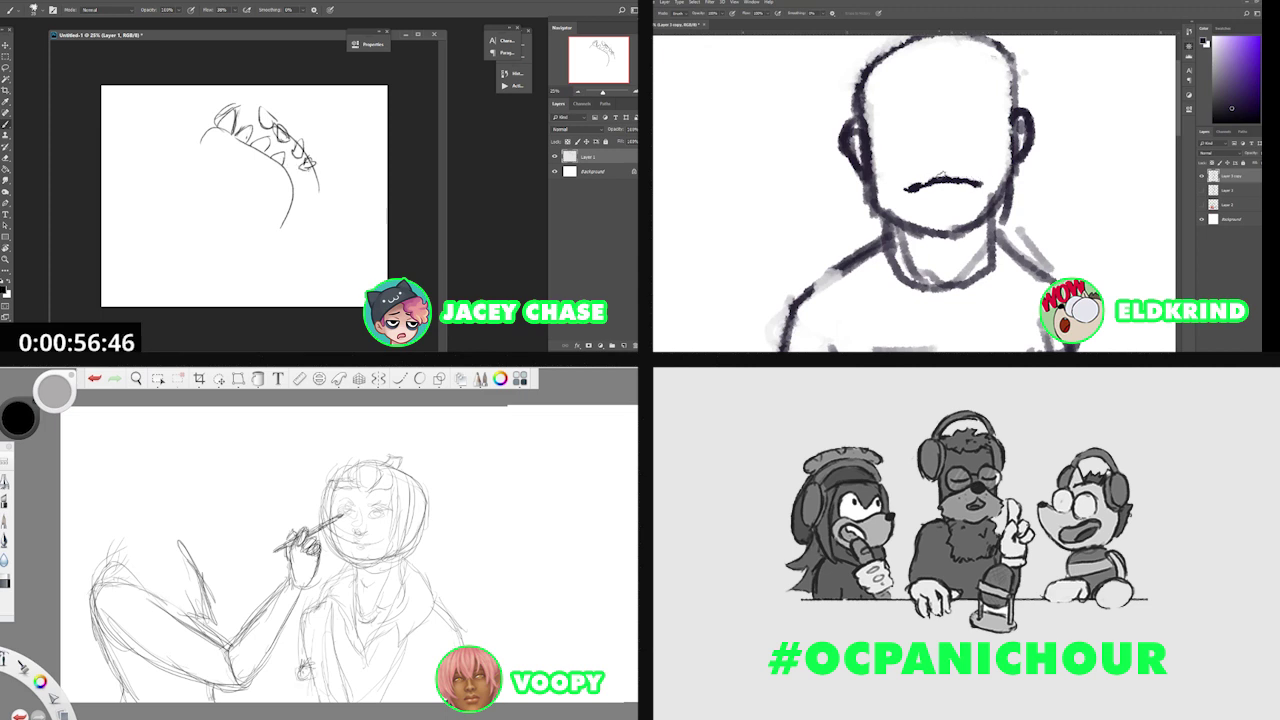
left_click_drag(314, 157, 310, 136)
left_click_drag(914, 184, 906, 192)
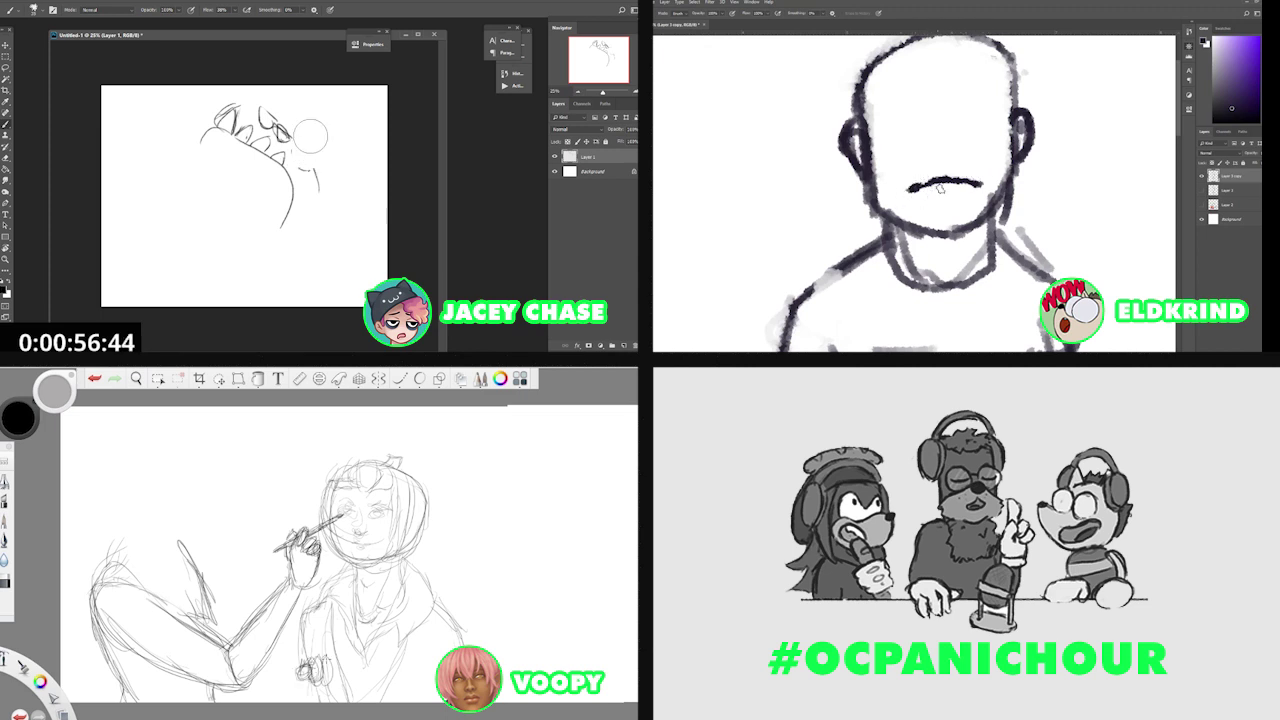
Sketch the curled fingers of the round-headed figure's left-hand-side fist, and rework the small marks above the inner jaw curve.
left_click_drag(320, 662, 340, 682)
left_click_drag(289, 139, 296, 155)
left_click_drag(341, 669, 347, 683)
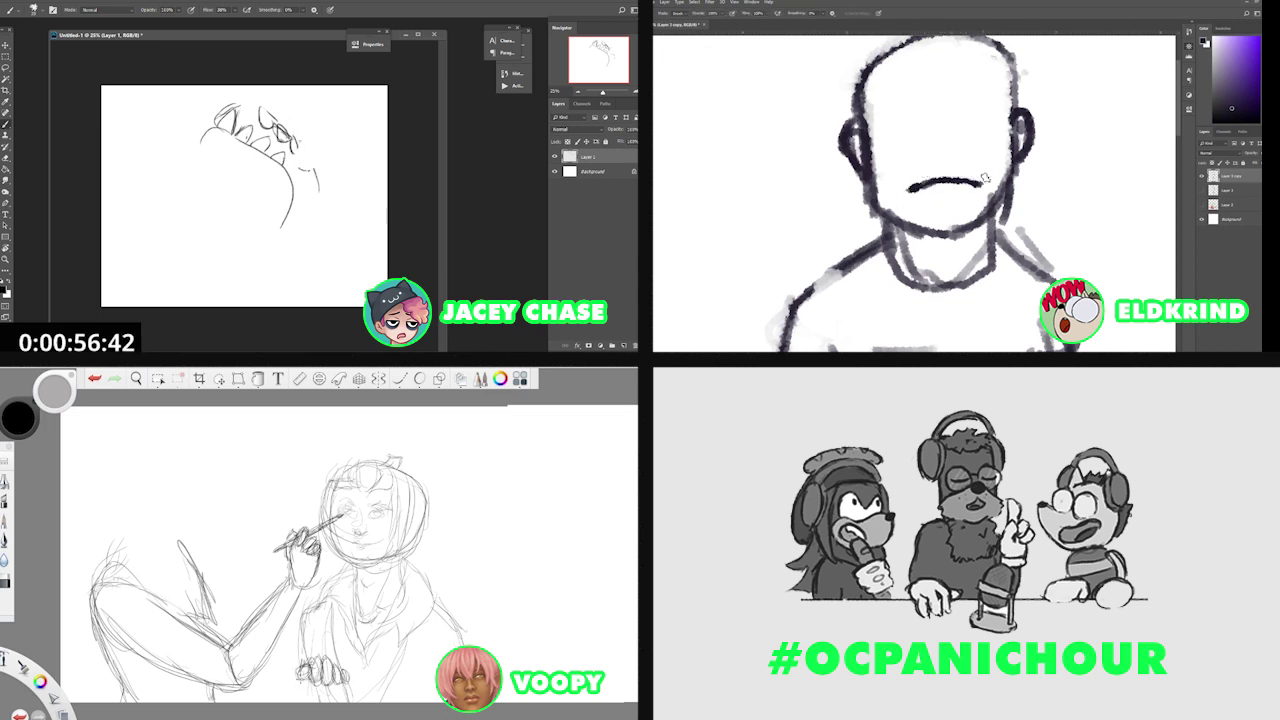
left_click_drag(257, 138, 285, 166)
Clear the toothed jaw sketch from the landscape canvas and redraw the standing figure's chin as a narrower curve.
mouse_move(990, 195)
left_mouse_down()
mouse_move(978, 220)
mouse_move(926, 229)
mouse_move(978, 222)
left_mouse_up()
key("e")
mouse_move(229, 91)
left_mouse_down()
mouse_move(279, 225)
mouse_move(260, 114)
left_mouse_up()
left_click_drag(970, 220, 906, 222)
left_click_drag(260, 114, 245, 72)
key("b")
left_click_drag(938, 236, 990, 208)
key("e")
mouse_move(910, 218)
left_mouse_down()
mouse_move(960, 234)
mouse_move(981, 212)
left_mouse_up()
Draw one tall arched curve on the cleared landscape canvas and clean up the inside of the standing figure's chin.
mouse_move(257, 120)
left_mouse_down()
mouse_move(274, 189)
mouse_move(232, 126)
left_mouse_up()
key("b")
mouse_move(904, 216)
left_mouse_down()
mouse_move(942, 238)
mouse_move(976, 222)
left_mouse_up()
left_click_drag(234, 124, 227, 134)
key("e")
left_click_drag(972, 222, 918, 234)
left_click_drag(276, 150, 268, 215)
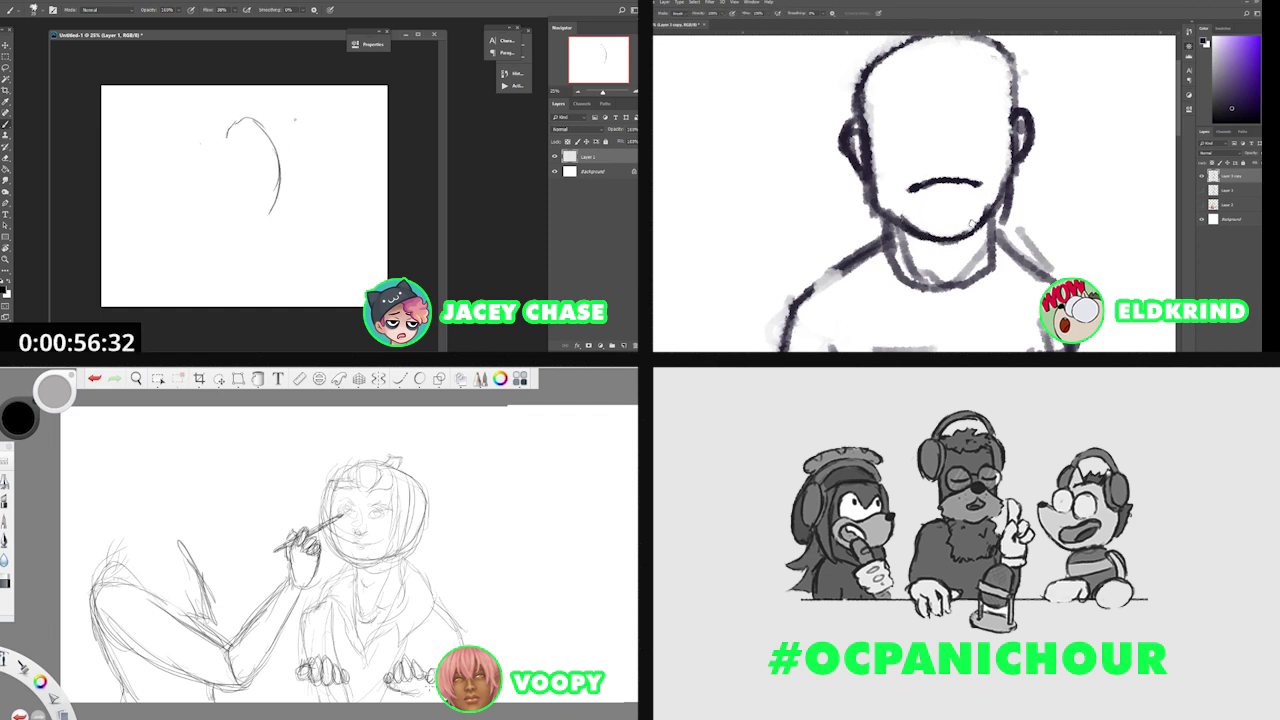
Draw a second arched curve beside the first on the landscape canvas and clean the standing figure's cheek by the ear.
left_click_drag(313, 150, 310, 192)
key("b")
mouse_move(297, 118)
left_mouse_down()
mouse_move(316, 172)
mouse_move(274, 136)
left_mouse_up()
left_click_drag(1001, 128, 980, 158)
left_click_drag(317, 150, 287, 213)
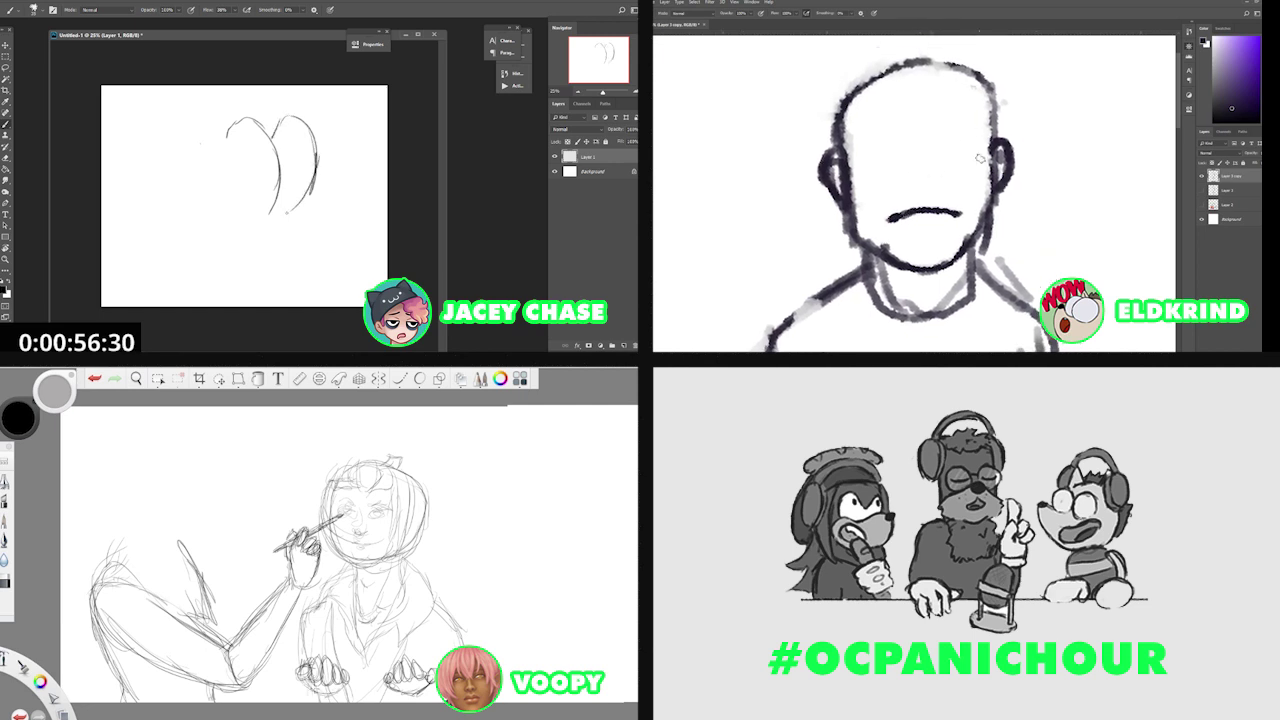
Redraw the standing figure's cheek line below the right-hand ear and remove both arches from the landscape canvas.
left_click_drag(995, 155, 980, 210)
left_click_drag(278, 200, 256, 234)
key("e")
mouse_move(1002, 204)
left_mouse_down()
mouse_move(986, 262)
mouse_move(990, 222)
left_mouse_up()
left_click(219, 378)
mouse_move(312, 170)
left_mouse_down()
mouse_move(287, 109)
mouse_move(243, 126)
mouse_move(266, 109)
left_mouse_up()
key("ctrl+z")
Lasso the round-headed figure's left-hand-side fist and rework the standing figure's jaw line on the same side.
left_click_drag(884, 252, 855, 219)
left_click_drag(322, 662, 347, 699)
left_click_drag(855, 219, 876, 250)
left_click_drag(347, 699, 300, 688)
left_click_drag(876, 250, 858, 234)
left_click_drag(300, 688, 292, 672)
left_click_drag(858, 234, 855, 240)
left_click_drag(292, 672, 322, 662)
key("b")
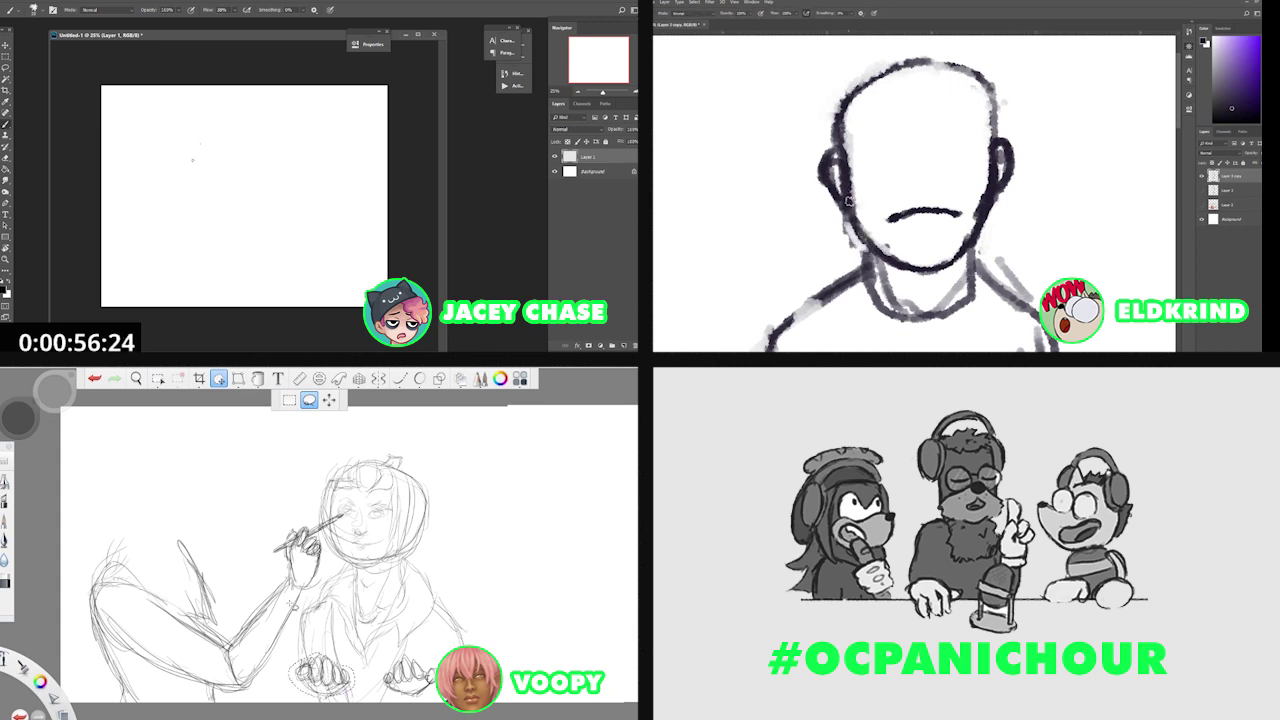
Shift the lassoed fist slightly inward and deselect it, and smooth the standing figure's left-hand jaw edge by erasing stray marks.
left_click_drag(854, 170, 857, 211)
left_click_drag(280, 580, 305, 582)
key("e")
left_click_drag(855, 170, 876, 234)
left_click_drag(305, 582, 300, 581)
left_click_drag(876, 234, 860, 222)
left_click_drag(300, 581, 302, 580)
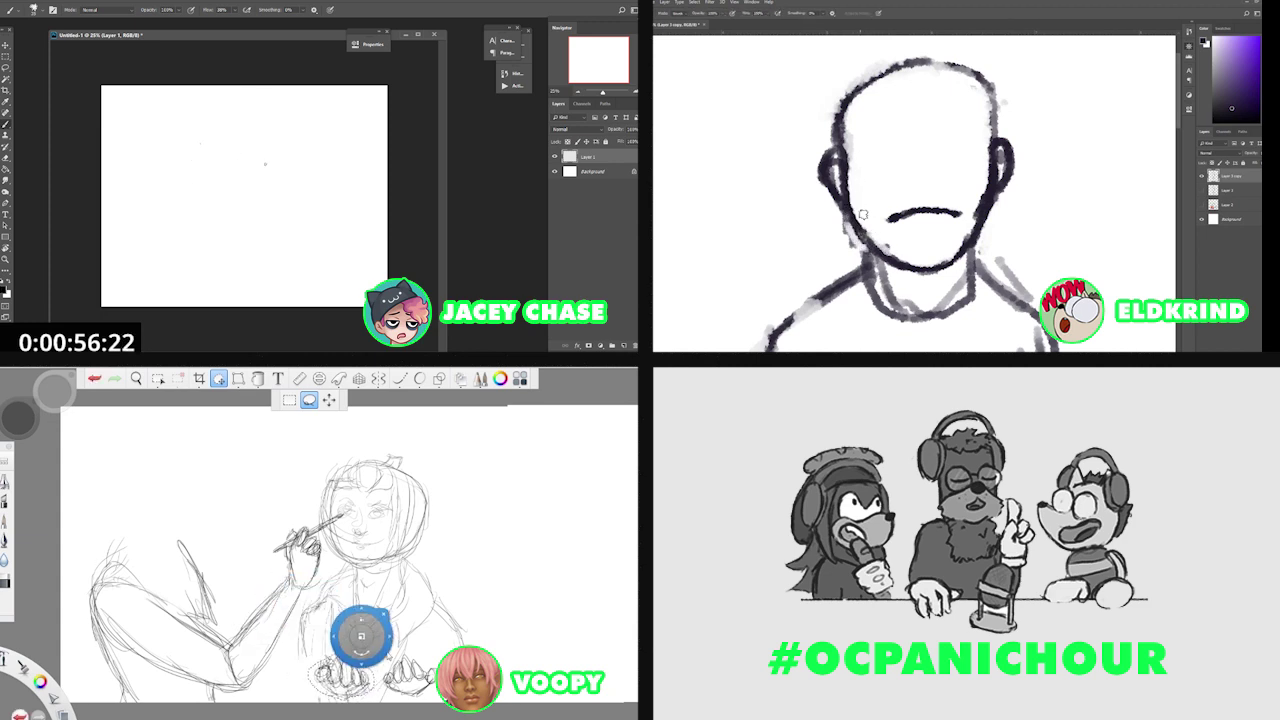
left_click_drag(857, 226, 852, 248)
left_click_drag(386, 614, 381, 615)
left_click_drag(852, 248, 856, 218)
key("b")
key("ctrl+d")
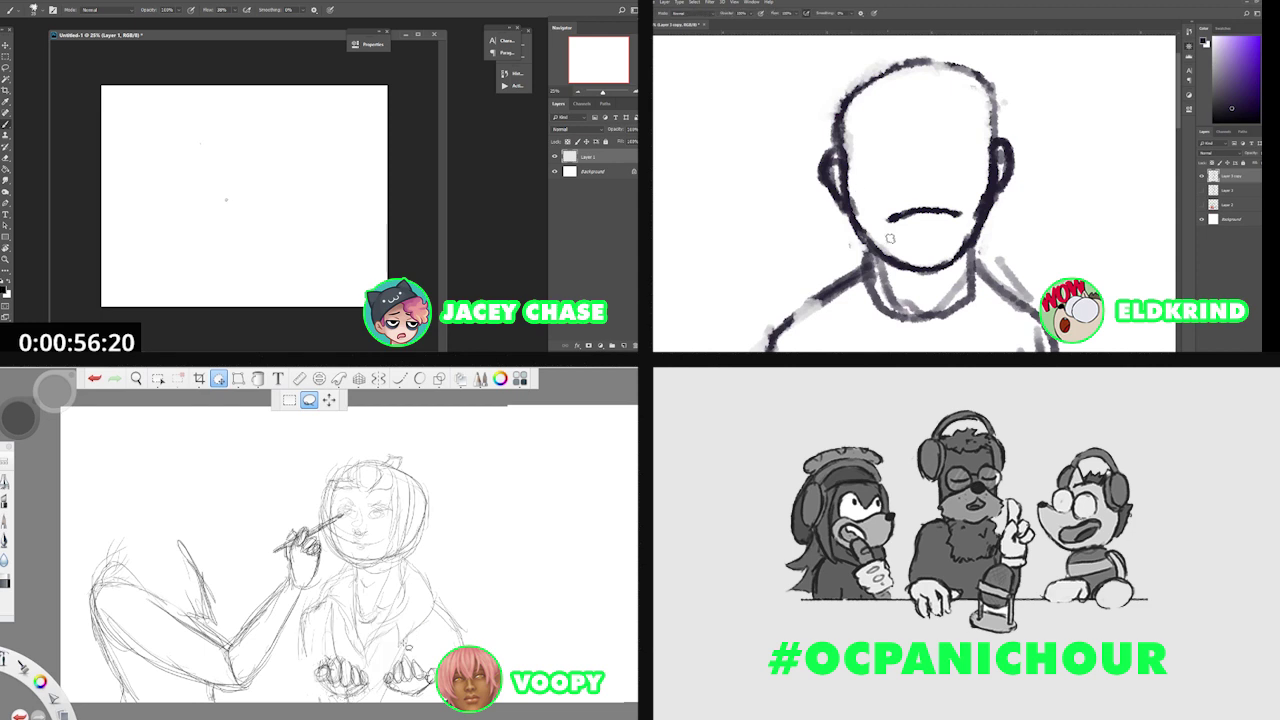
Sketch a small flattened oval in the middle of the landscape canvas and tidy the standing figure's right-hand jaw edge.
left_click_drag(262, 197, 268, 211)
left_click_drag(971, 223, 984, 188)
left_click_drag(268, 211, 226, 210)
left_click_drag(984, 188, 975, 222)
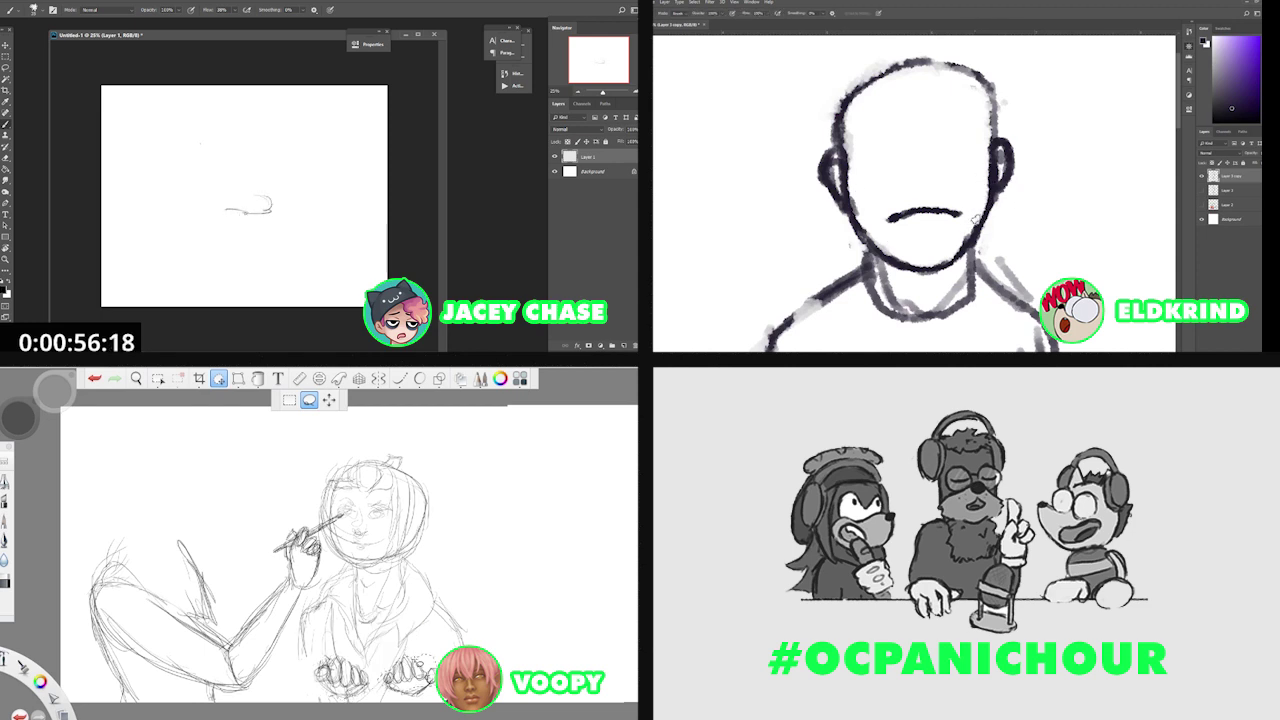
Lasso the round-headed figure's other fist, nudge it inward and deselect it, and sketch a leg beneath the flattened oval.
left_click_drag(246, 213, 223, 220)
left_click_drag(420, 662, 390, 668)
key("b")
left_click_drag(260, 196, 232, 192)
left_click_drag(339, 599, 330, 588)
mouse_move(240, 212)
left_mouse_down()
mouse_move(208, 196)
mouse_move(230, 243)
left_mouse_up()
key("e")
key("ctrl+d")
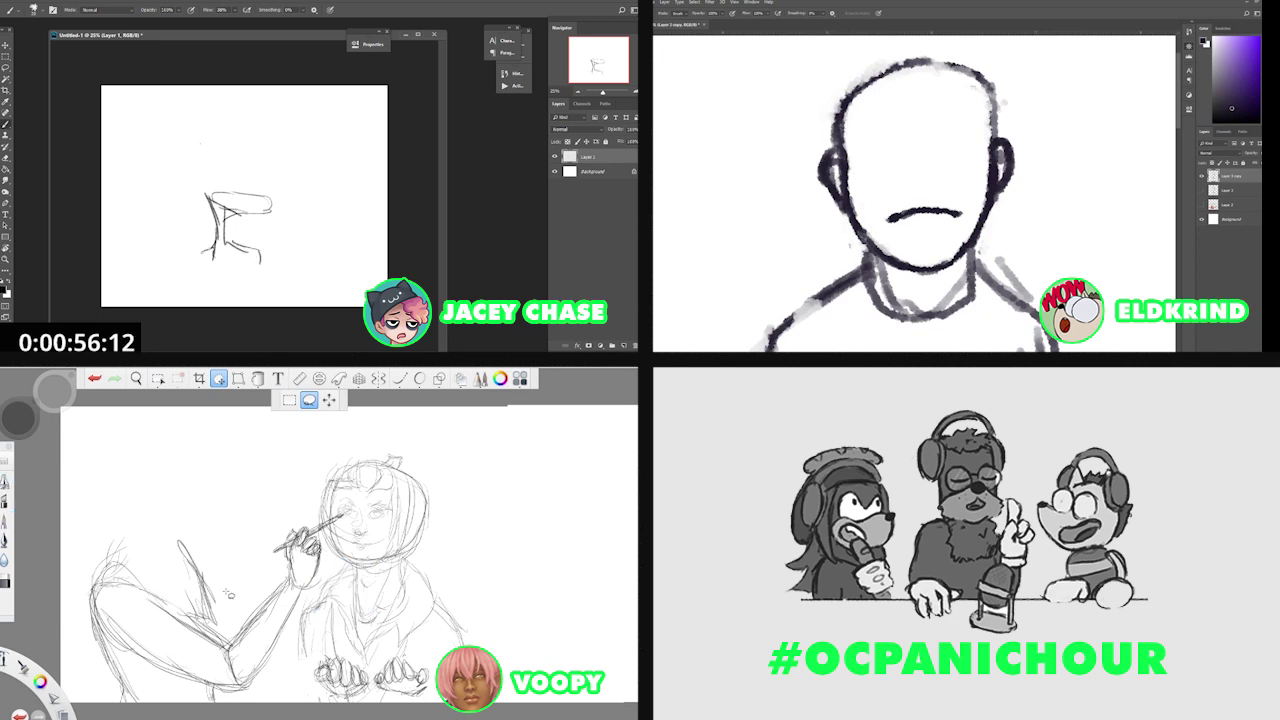
Add angular foot strokes at the base of the leg under the oval and return to the sketching pencil.
left_click_drag(193, 262, 196, 270)
left_click(6, 484)
key("b")
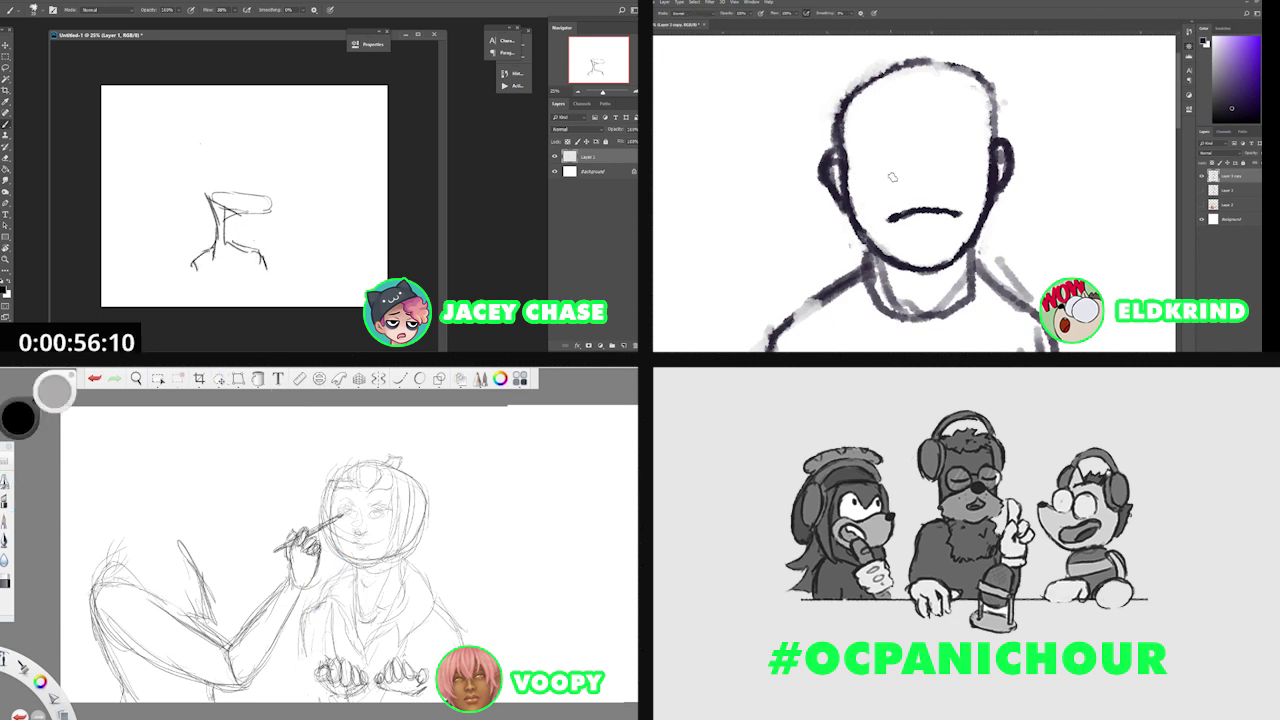
left_click_drag(239, 217, 259, 218)
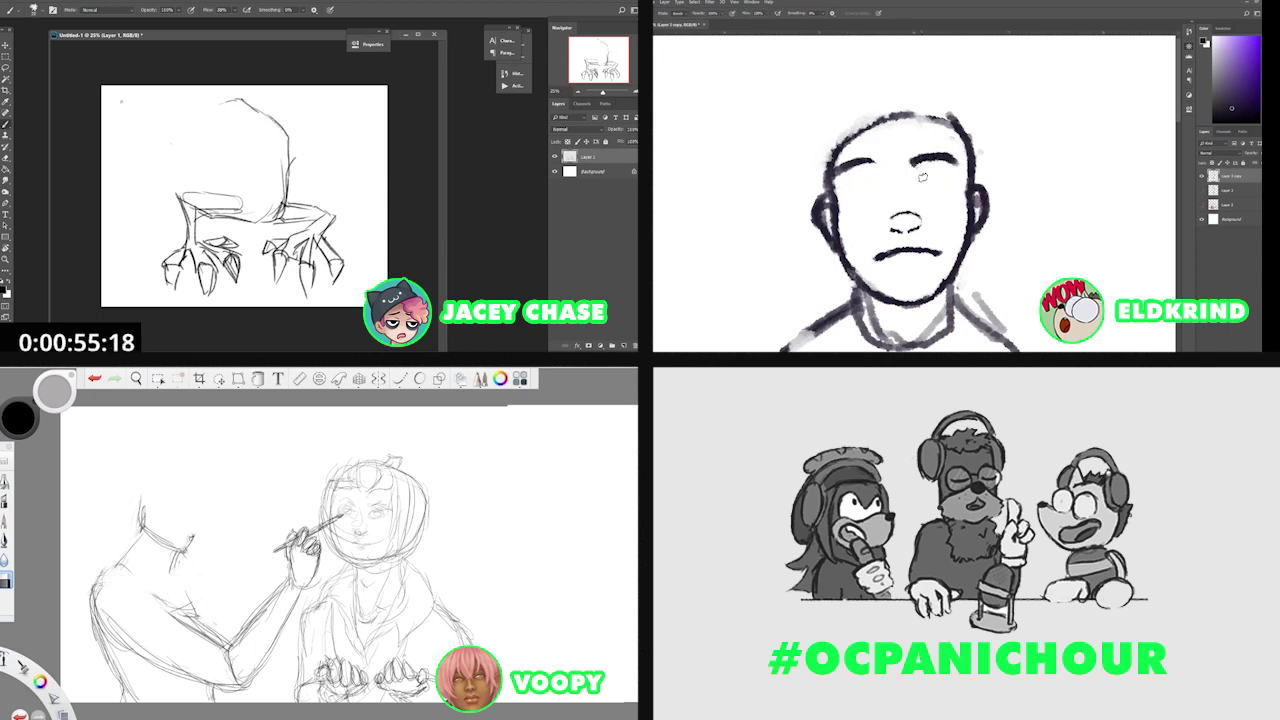
Move the clawed creature sketch and scale it down, and erase its far front leg.
left_click_drag(270, 178, 287, 174)
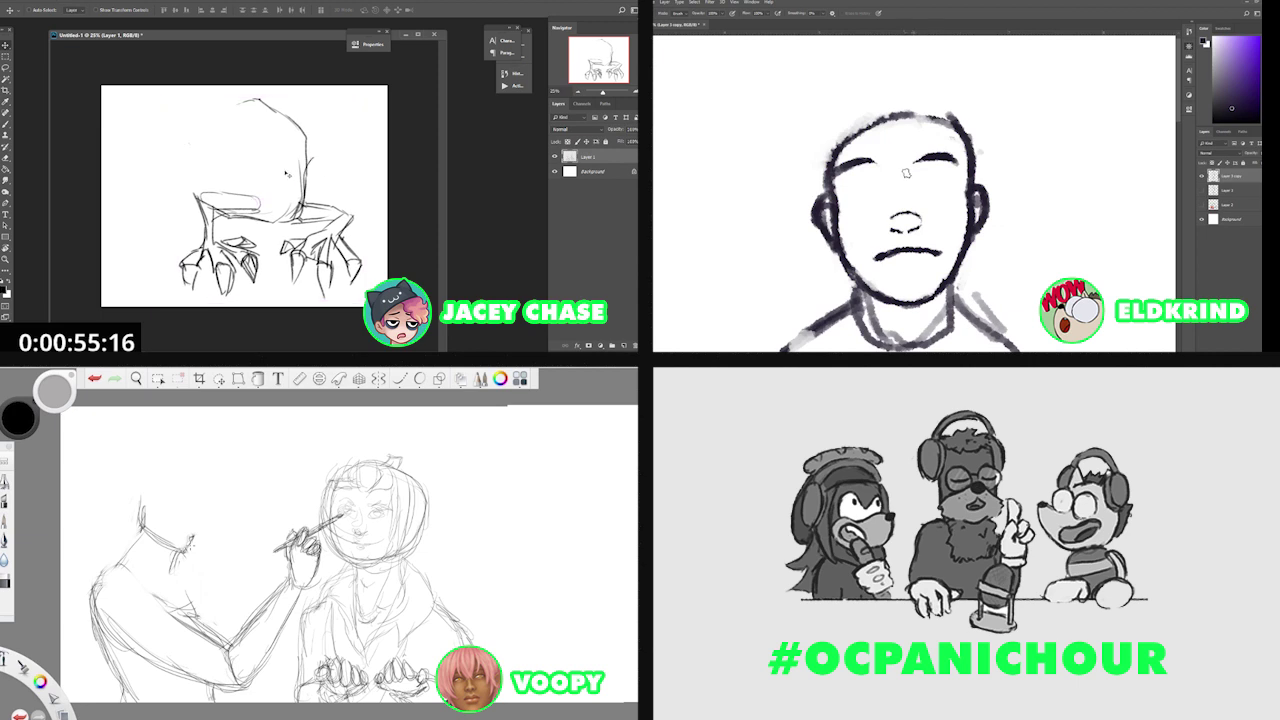
key("ctrl+t")
left_click_drag(177, 97, 206, 126)
left_click_drag(307, 190, 310, 179)
key("Return")
mouse_move(871, 187)
left_mouse_down()
mouse_move(881, 195)
mouse_move(857, 191)
left_mouse_up()
mouse_move(321, 262)
left_mouse_down()
mouse_move(338, 262)
mouse_move(312, 245)
mouse_move(337, 210)
mouse_move(319, 205)
mouse_move(337, 195)
left_mouse_up()
Outline the standing figure's eye under the left-hand brow and curve in the skull of the profile figure.
left_click_drag(880, 190, 862, 197)
left_click_drag(148, 459, 186, 458)
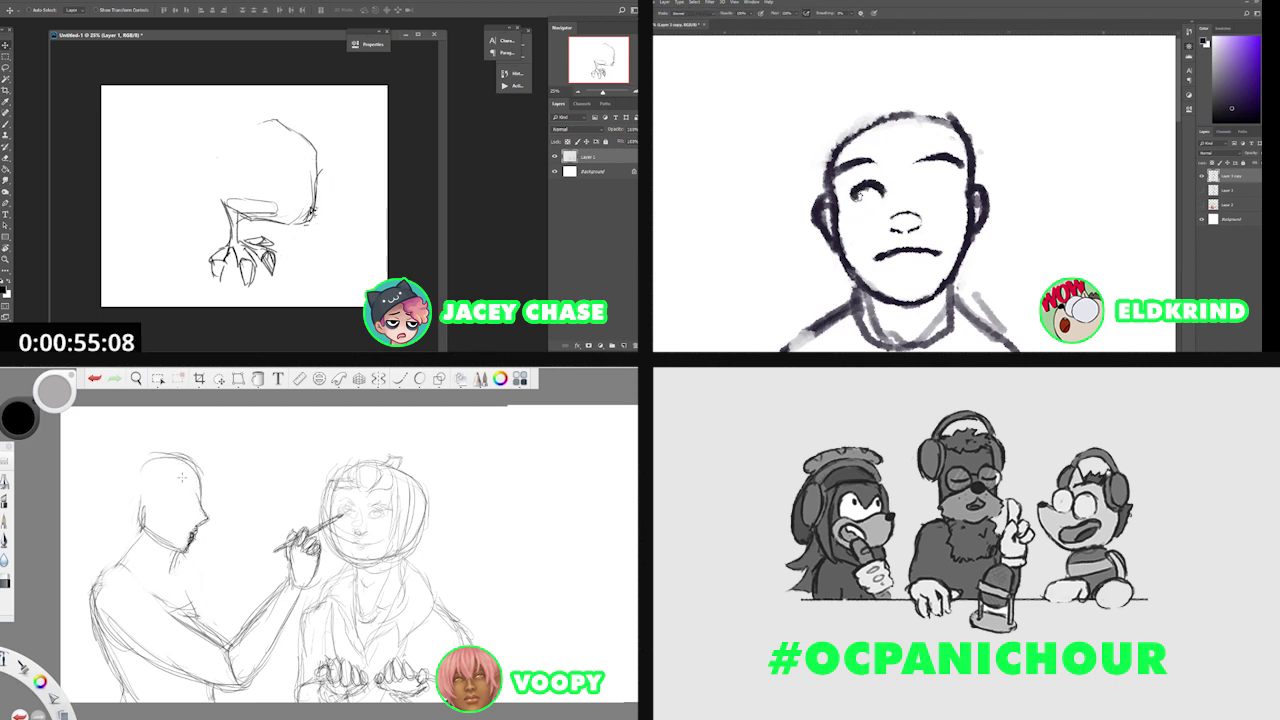
key("b")
Redraw the creature's far front leg angling down from the body and outline the standing figure's second eye.
mouse_move(313, 208)
left_mouse_down()
mouse_move(347, 229)
mouse_move(360, 258)
mouse_move(341, 257)
left_mouse_up()
left_click_drag(942, 188, 944, 198)
key("e")
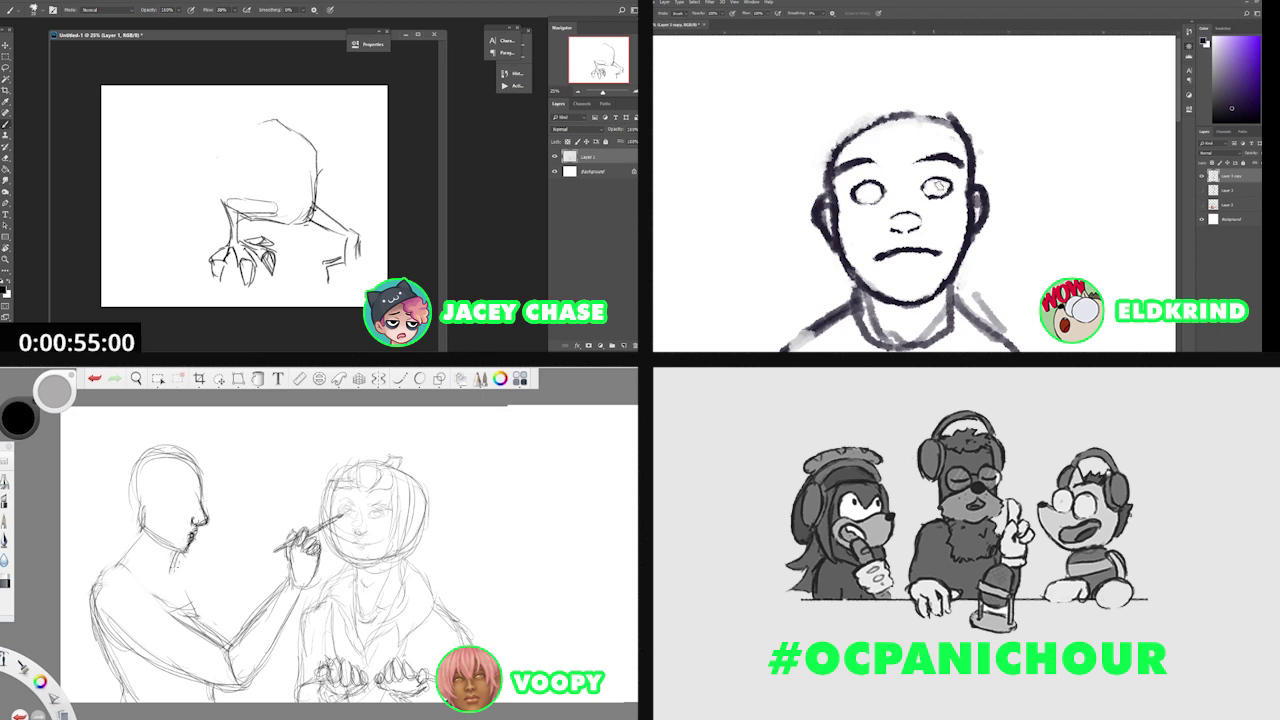
key("b")
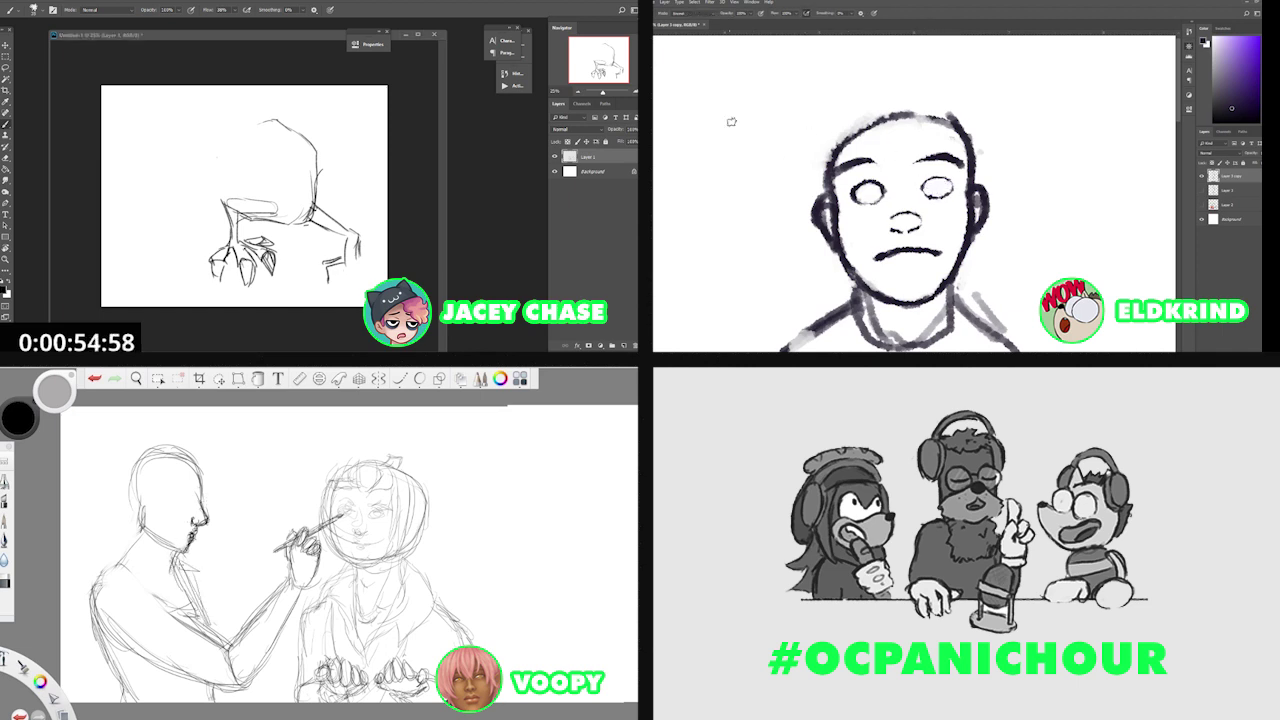
Sketch chest lines below the profile figure's neck and extend the foot of the creature's far leg.
left_click_drag(204, 571, 219, 625)
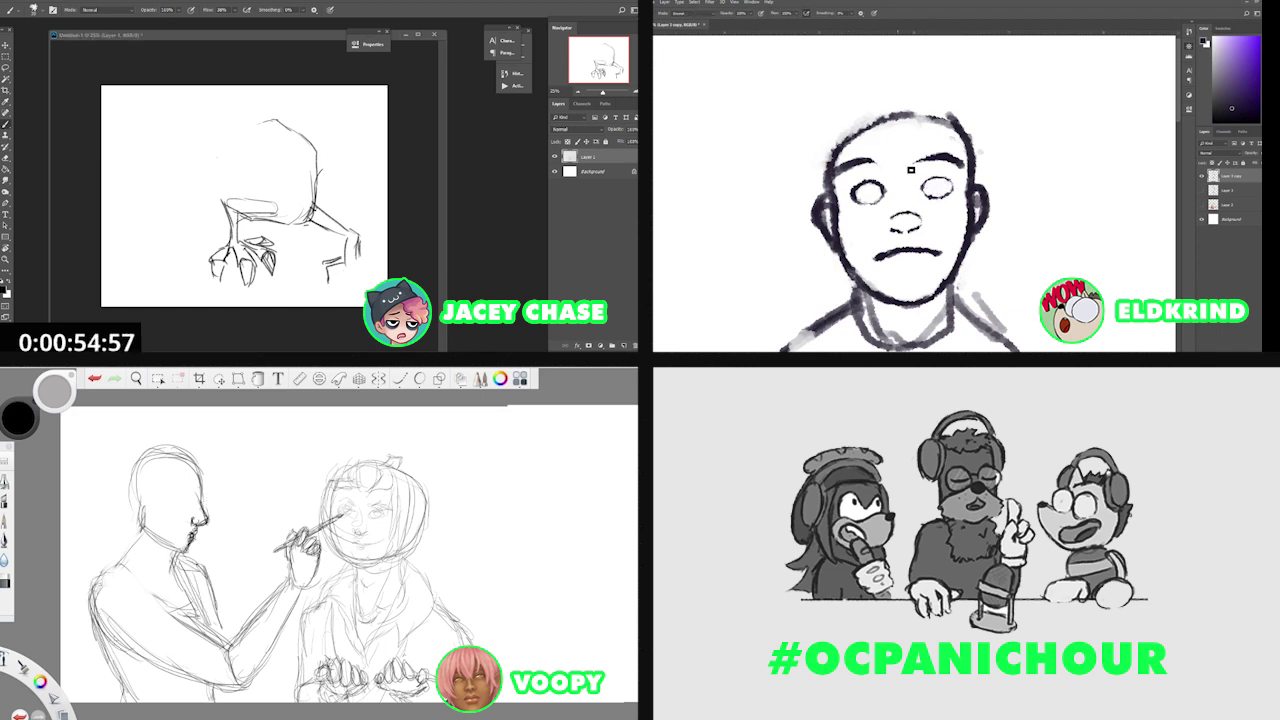
left_click_drag(928, 180, 975, 189)
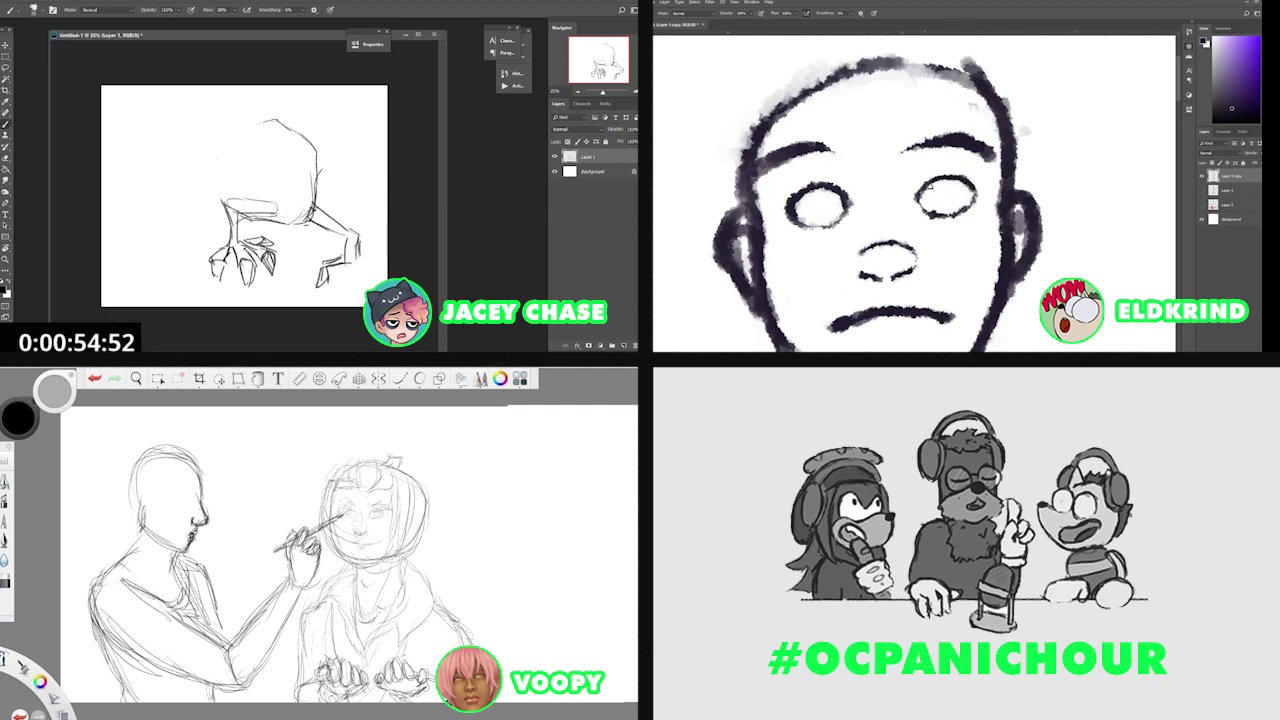
key("e")
left_click_drag(339, 254, 336, 274)
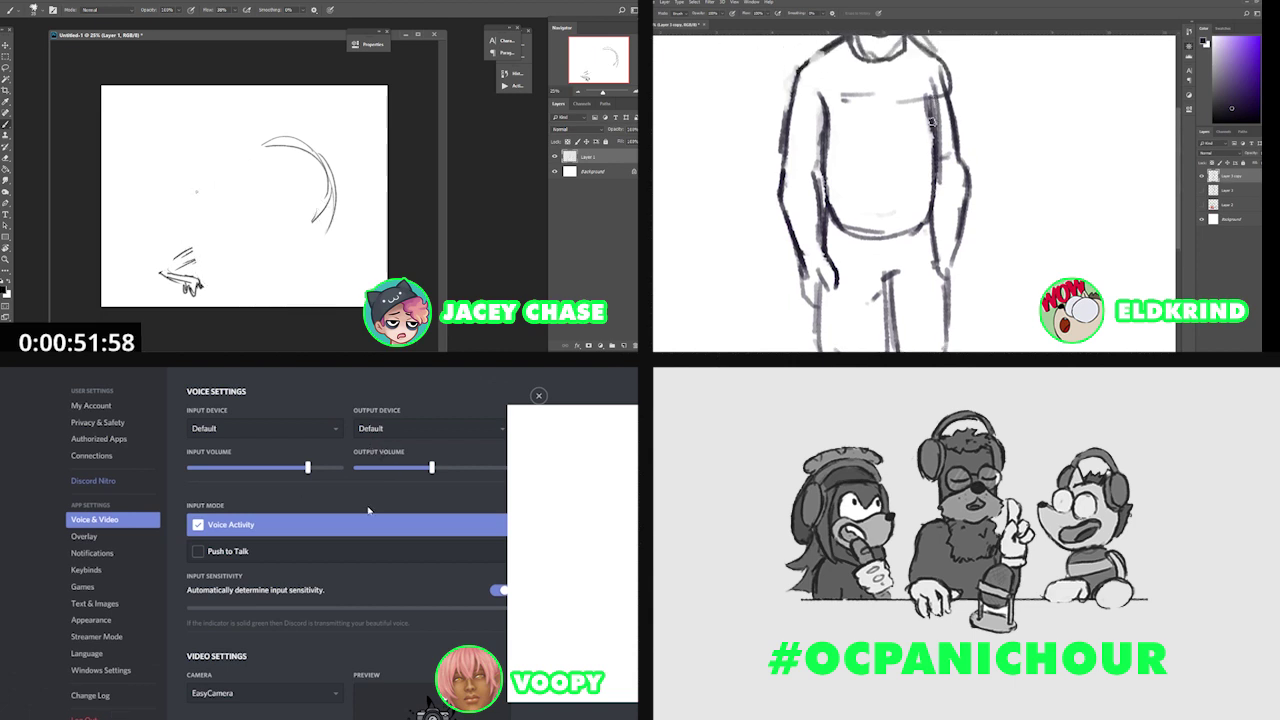
Clear the curves and the small beak-like sketch from the landscape canvas, and erase the stray chest lines on the standing figure.
key("e")
mouse_move(184, 242)
left_mouse_down()
mouse_move(290, 185)
mouse_move(257, 123)
left_mouse_up()
key("b")
key("ctrl+z")
key("ctrl+z")
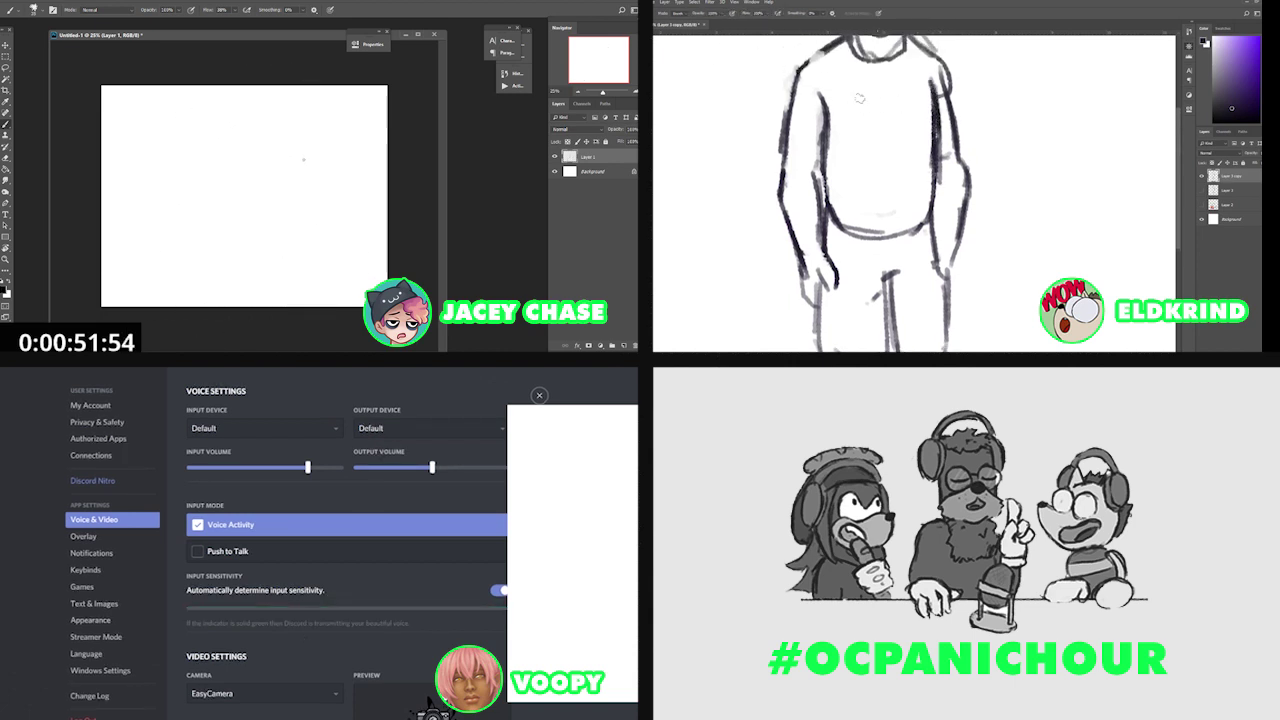
Sketch a short arc on the blank landscape canvas and clean the inner edge of the standing figure's right-hand arm.
left_click_drag(938, 108, 944, 186)
left_click_drag(308, 142, 330, 181)
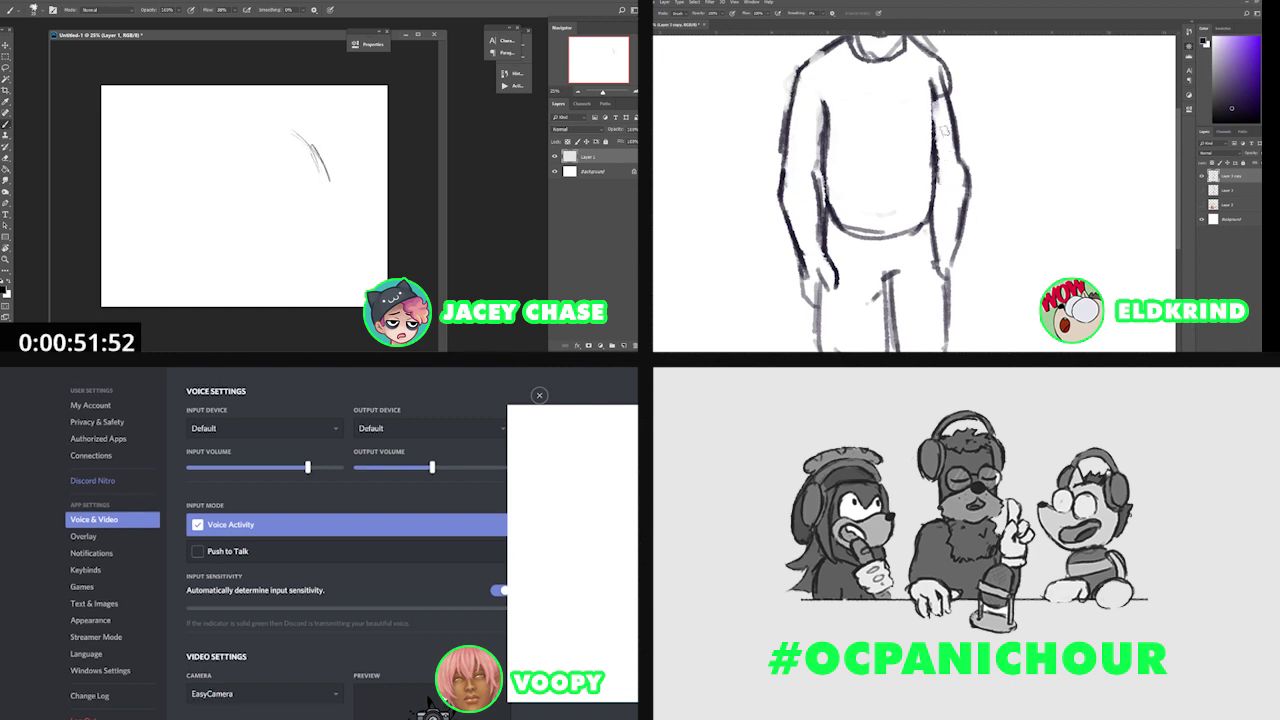
key("b")
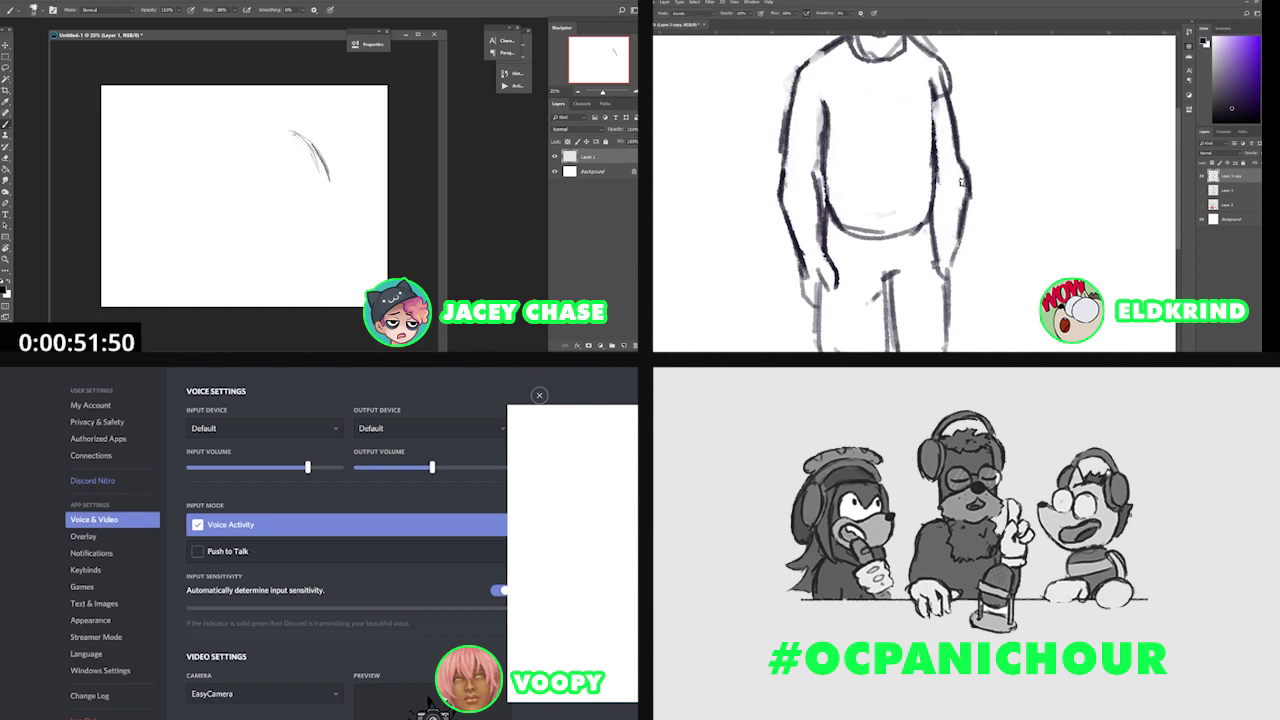
Draw the standing figure's right-hand forearm line down to the wrist and clear the short arc from the landscape canvas.
scroll(346, 540, "down", 1)
left_click_drag(934, 200, 960, 266)
left_click_drag(273, 148, 288, 186)
left_click_drag(969, 182, 964, 262)
key("e")
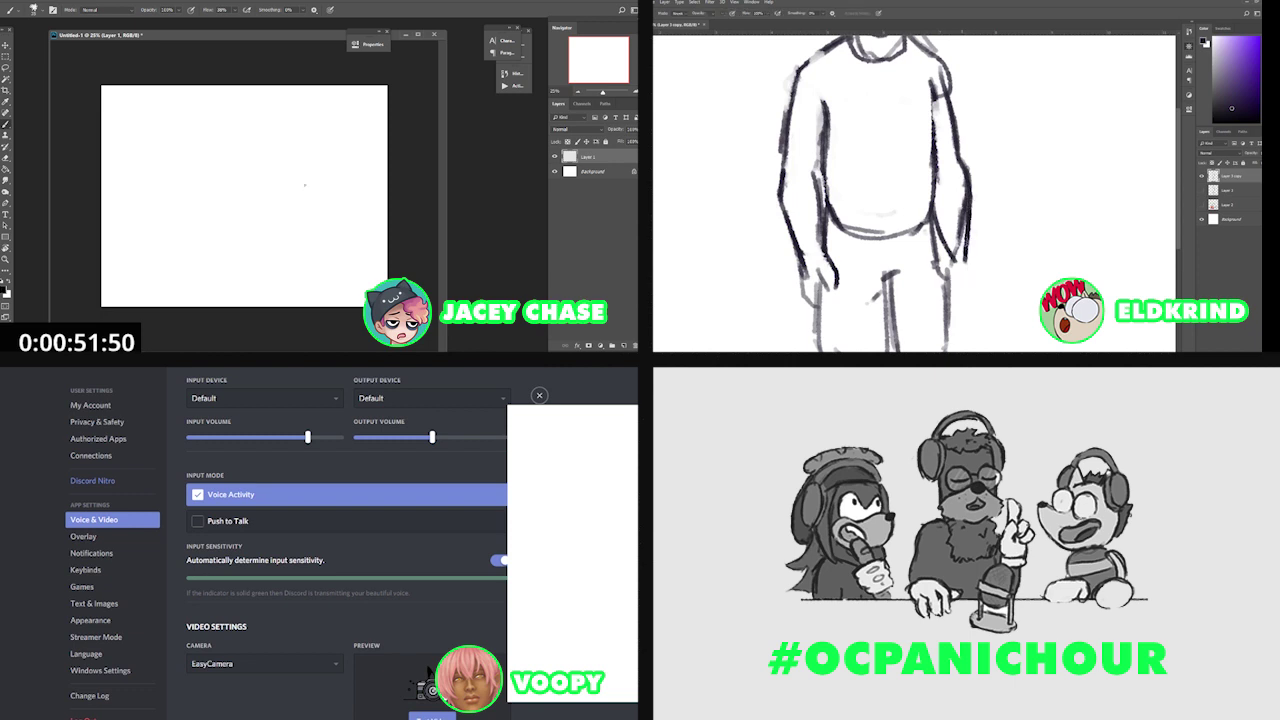
Sketch the rounded upper part of a large upright oval on the landscape canvas, and clean the forearm's inner edge.
left_click_drag(277, 176, 316, 162)
left_click_drag(962, 188, 950, 258)
left_click_drag(269, 206, 318, 152)
left_click_drag(958, 196, 940, 246)
left_click_drag(284, 160, 298, 240)
left_click_drag(940, 246, 946, 288)
Close the side and base of the upright oval, and erase the rough hand lines below the standing figure's wrist.
scroll(346, 540, "down", 1)
left_click_drag(257, 211, 274, 148)
left_click_drag(944, 244, 948, 316)
scroll(346, 540, "down", 1)
mouse_move(264, 158)
left_mouse_down()
mouse_move(322, 142)
mouse_move(254, 236)
left_mouse_up()
left_click_drag(956, 252, 950, 260)
left_click_drag(254, 236, 298, 241)
left_click_drag(948, 264, 958, 298)
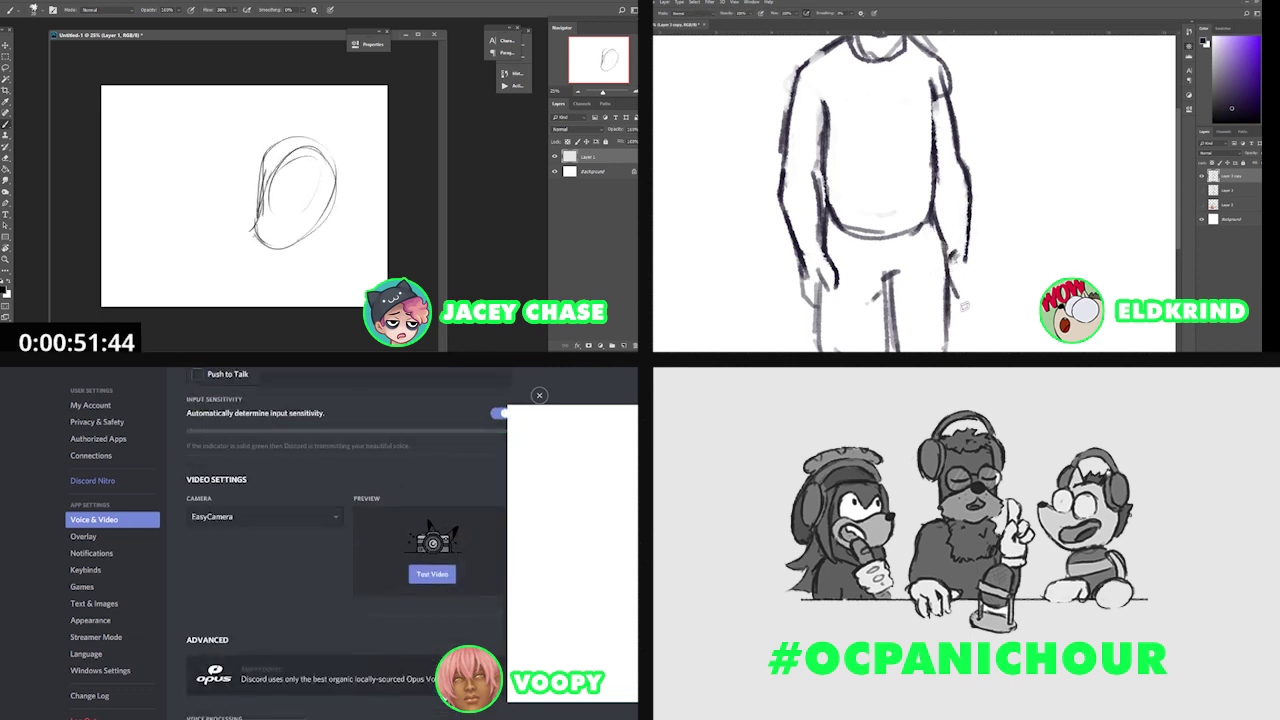
Draw a curved neck from the oval's base with a head arc, and start the outline of the standing figure's hand.
left_click_drag(256, 224, 240, 222)
left_click_drag(260, 244, 243, 240)
left_click_drag(948, 278, 962, 300)
left_click_drag(234, 243, 262, 250)
left_click_drag(968, 264, 971, 156)
mouse_move(250, 224)
left_mouse_down()
mouse_move(212, 212)
mouse_move(222, 206)
left_mouse_up()
mouse_move(958, 178)
left_mouse_down()
mouse_move(980, 188)
mouse_move(974, 238)
left_mouse_up()
mouse_move(222, 200)
left_mouse_down()
mouse_move(188, 181)
mouse_move(163, 202)
left_mouse_up()
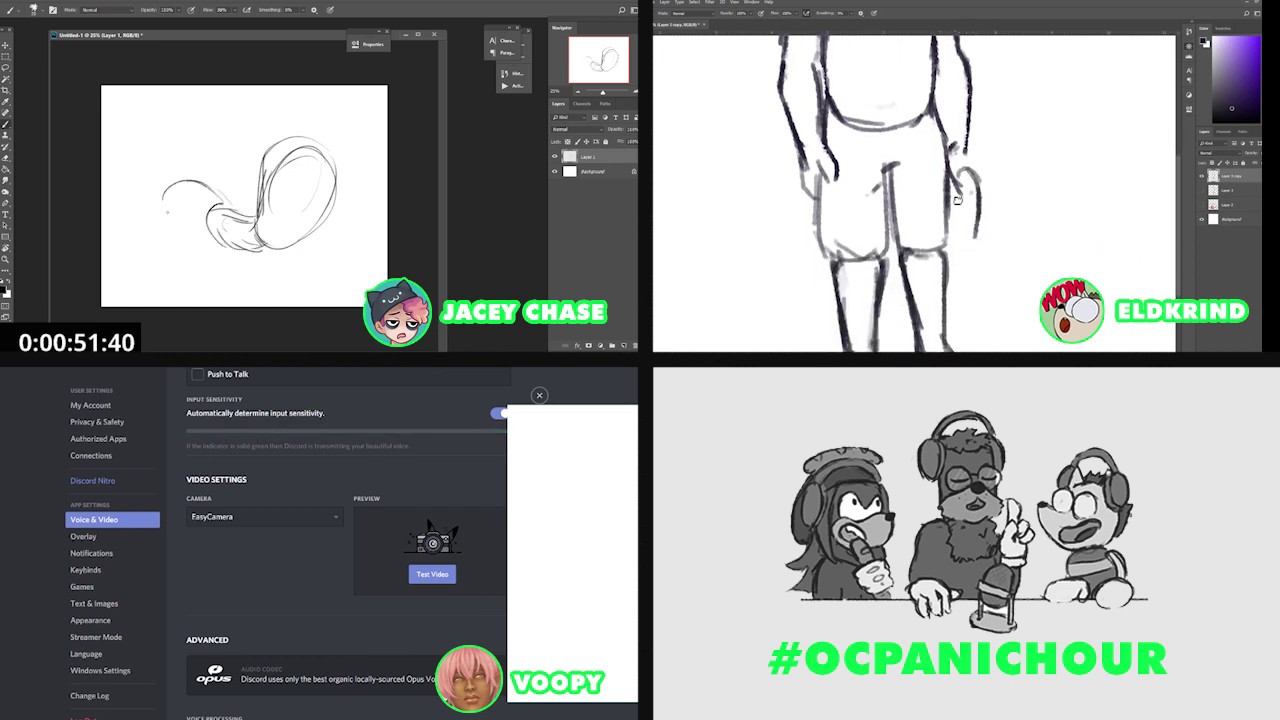
Complete the rounded head at the end of the creature's neck, and close the standing figure's hand into a narrow oval.
left_click_drag(958, 188, 962, 232)
left_click_drag(163, 218, 212, 245)
left_click_drag(956, 188, 966, 235)
left_click_drag(168, 194, 200, 246)
left_click_drag(956, 214, 968, 238)
left_click_drag(160, 206, 205, 180)
left_click_drag(964, 170, 978, 230)
left_click_drag(172, 184, 222, 204)
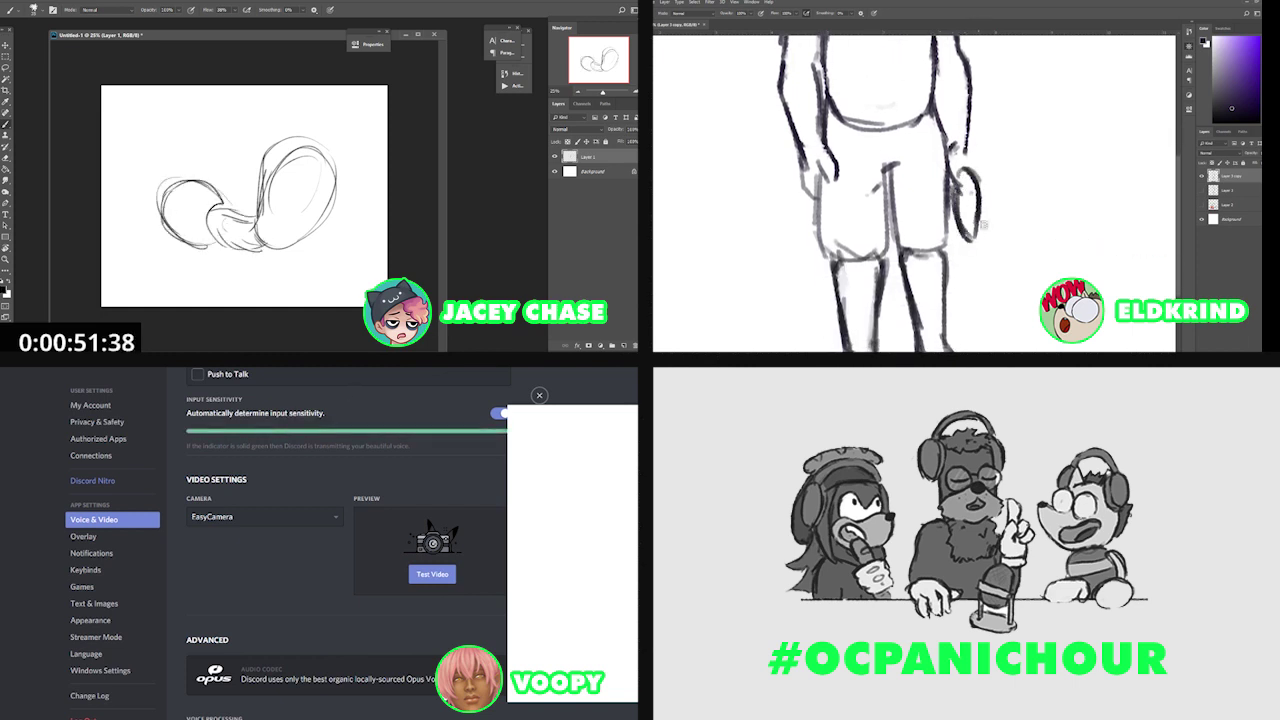
Strengthen the creature's neck underside and start a pointed snout, and begin a rounded shape below the standing figure's hand.
left_click_drag(980, 204, 974, 234)
left_click_drag(224, 248, 264, 250)
mouse_move(972, 244)
left_mouse_down()
mouse_move(962, 310)
mouse_move(999, 247)
left_mouse_up()
left_click_drag(172, 180, 142, 198)
scroll(348, 540, "up", 1)
scroll(348, 540, "up", 2)
Finish the teardrop shape below the standing figure's hand, and extend the creature's snout with a long slanted stroke.
mouse_move(1001, 252)
left_mouse_down()
mouse_move(988, 298)
mouse_move(960, 306)
mouse_move(999, 252)
left_mouse_up()
key("e")
mouse_move(146, 198)
left_mouse_down()
mouse_move(164, 208)
mouse_move(178, 183)
left_mouse_up()
key("b")
left_click_drag(972, 240, 1004, 252)
left_click_drag(164, 206, 128, 236)
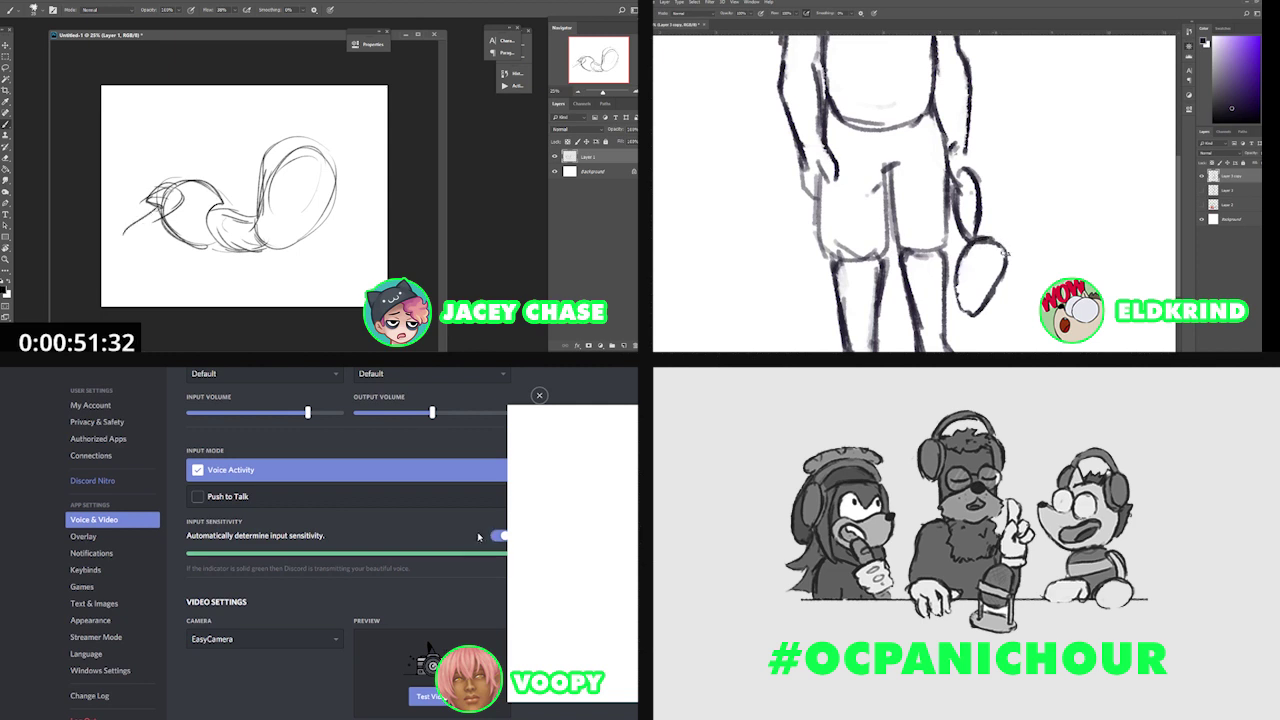
Turn off automatic input sensitivity in the voice settings, and draw a dangling leg below the toy's teardrop body.
left_click_drag(998, 246, 1006, 260)
left_click_drag(154, 218, 138, 262)
scroll(998, 260, "down", 3)
left_click(494, 538)
key("b")
left_click_drag(982, 243, 996, 300)
left_click_drag(218, 214, 200, 232)
left_click_drag(974, 243, 969, 276)
left_click_drag(214, 220, 202, 250)
left_click_drag(969, 276, 998, 298)
Lower the microphone's input sensitivity threshold to about -77 dB, and erase the creature's snout lines.
left_click_drag(381, 553, 312, 553)
key("e")
left_click_drag(184, 222, 164, 238)
left_click_drag(312, 553, 263, 554)
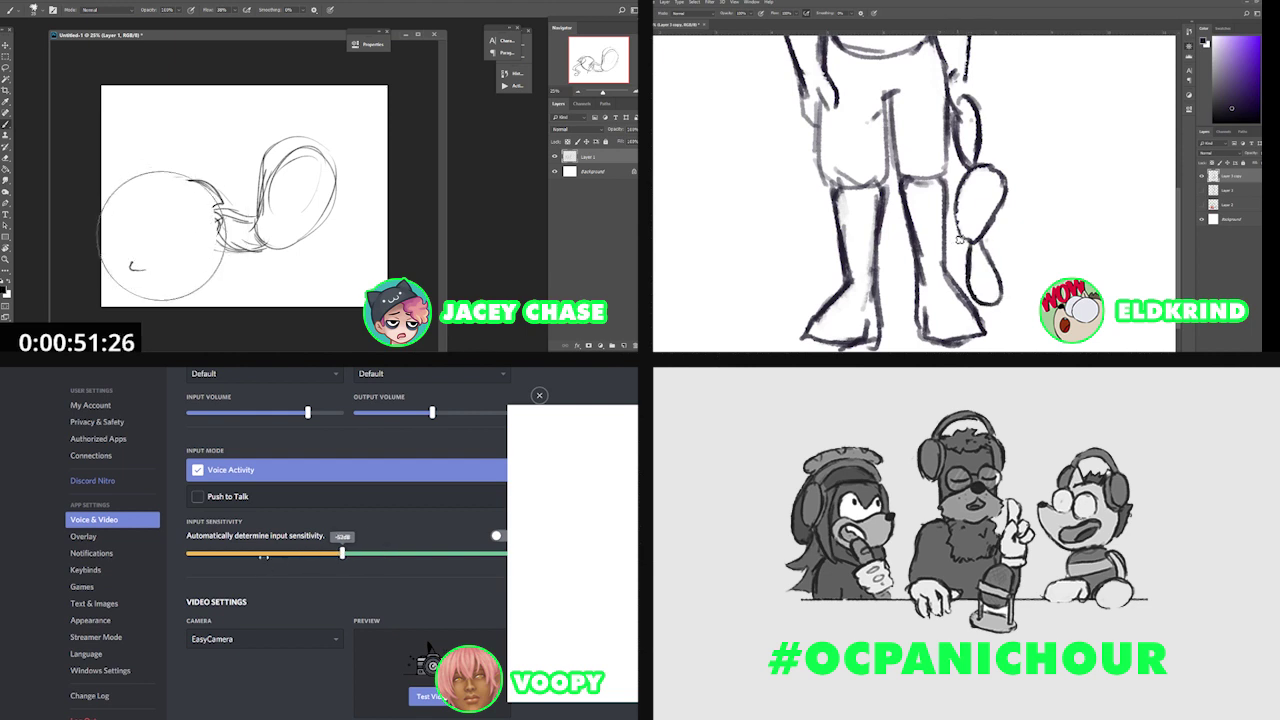
left_click_drag(164, 238, 128, 192)
left_click_drag(960, 230, 947, 272)
key("b")
mouse_move(200, 182)
left_mouse_down()
mouse_move(156, 218)
mouse_move(206, 242)
left_mouse_up()
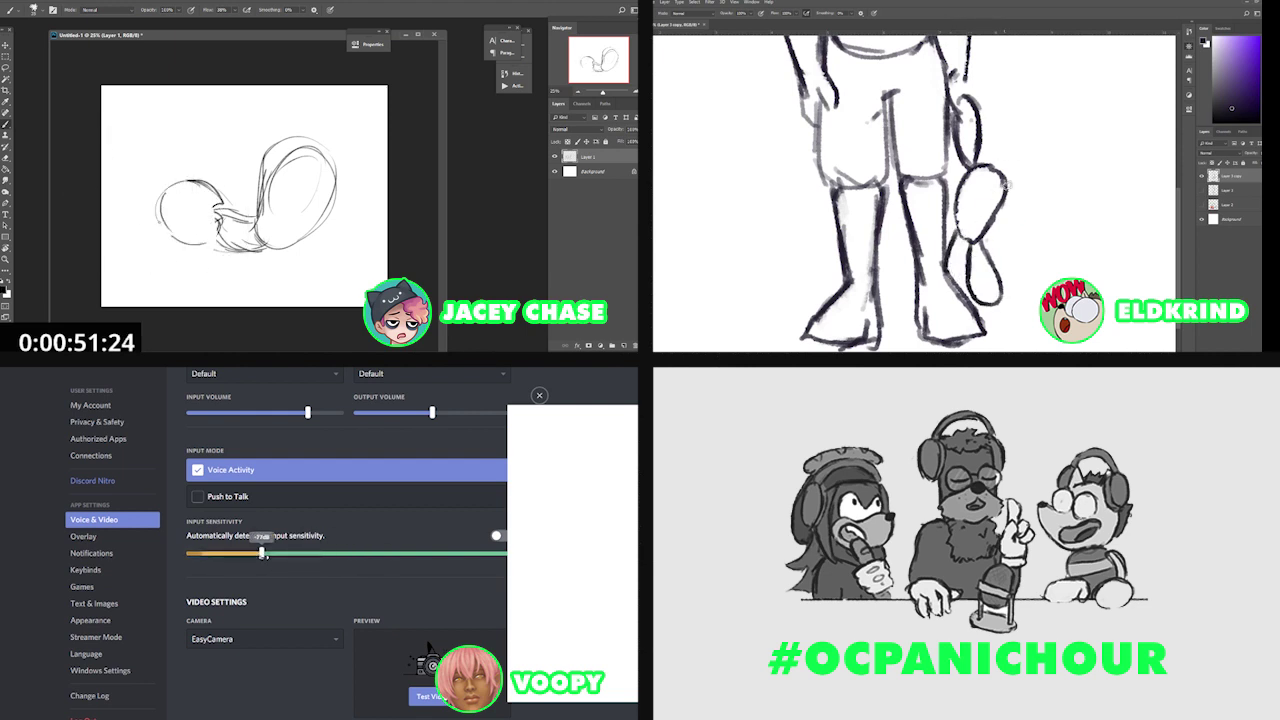
Readjust the input sensitivity threshold slightly, and draw the arm beside the toy's body.
left_click_drag(150, 200, 200, 244)
mouse_move(1004, 182)
left_mouse_down()
mouse_move(1018, 240)
mouse_move(1000, 212)
left_mouse_up()
mouse_move(263, 554)
left_mouse_down()
mouse_move(239, 554)
mouse_move(292, 558)
mouse_move(281, 558)
left_mouse_up()
left_click_drag(162, 190, 136, 174)
left_click_drag(281, 558, 274, 555)
left_click_drag(136, 174, 124, 196)
left_click_drag(274, 555, 264, 554)
Draw the teddy bear's rounded head with small ears, and erase the creature's round head.
left_click_drag(998, 170, 1038, 154)
left_click_drag(264, 554, 262, 553)
left_click_drag(1038, 155, 1046, 184)
left_click_drag(128, 200, 136, 262)
mouse_move(1046, 184)
left_mouse_down()
mouse_move(1012, 196)
mouse_move(1010, 161)
mouse_move(1030, 146)
mouse_move(1019, 142)
mouse_move(1042, 189)
left_mouse_up()
mouse_move(189, 247)
left_mouse_down()
mouse_move(189, 259)
mouse_move(121, 190)
left_mouse_up()
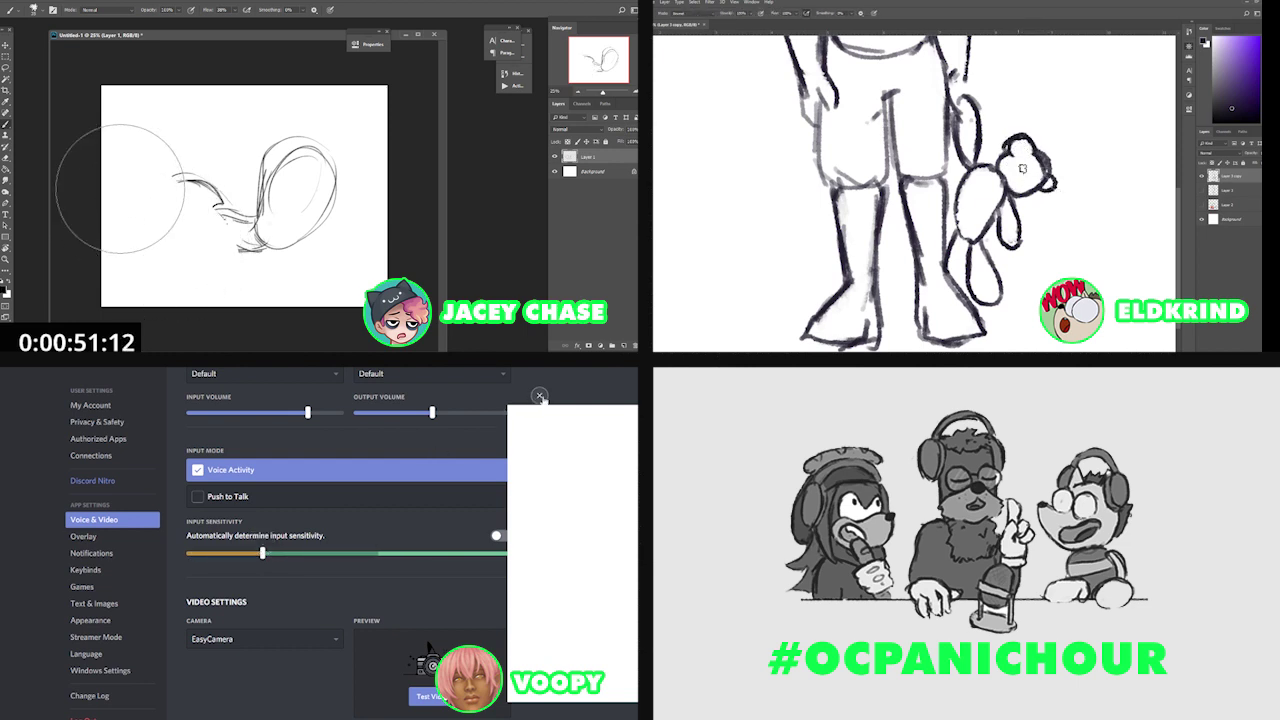
Close the voice settings, and redraw the creature's lower back with a rounded haunch.
key("e")
left_click_drag(216, 196, 236, 212)
scroll(1013, 163, "down", 5)
left_click(541, 398)
scroll(1013, 163, "up", 4)
mouse_move(198, 174)
left_mouse_down()
mouse_move(249, 208)
mouse_move(166, 189)
mouse_move(159, 213)
mouse_move(199, 239)
left_mouse_up()
mouse_move(329, 716)
scroll(991, 197, "up", 5)
left_click_drag(991, 197, 991, 260)
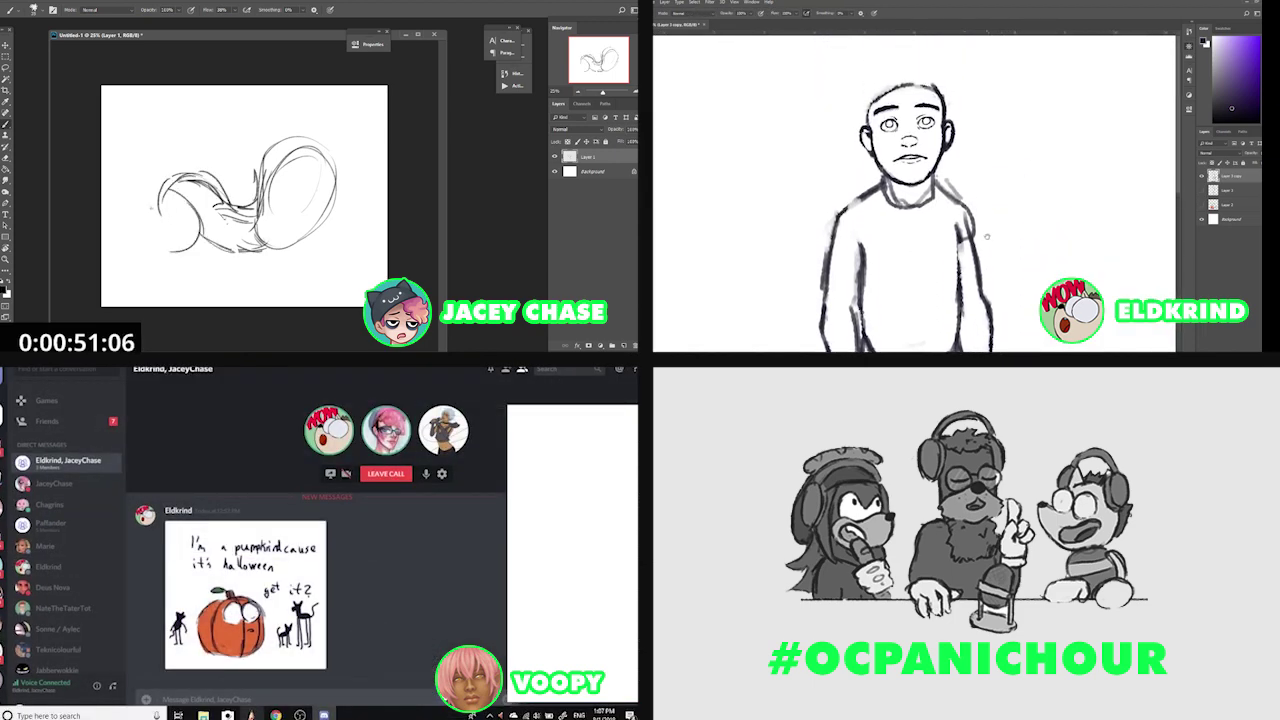
Switch to SketchBook for the third drawing, and sketch the creature's upper hind leg.
left_click(252, 715)
key("e")
left_click_drag(160, 210, 158, 250)
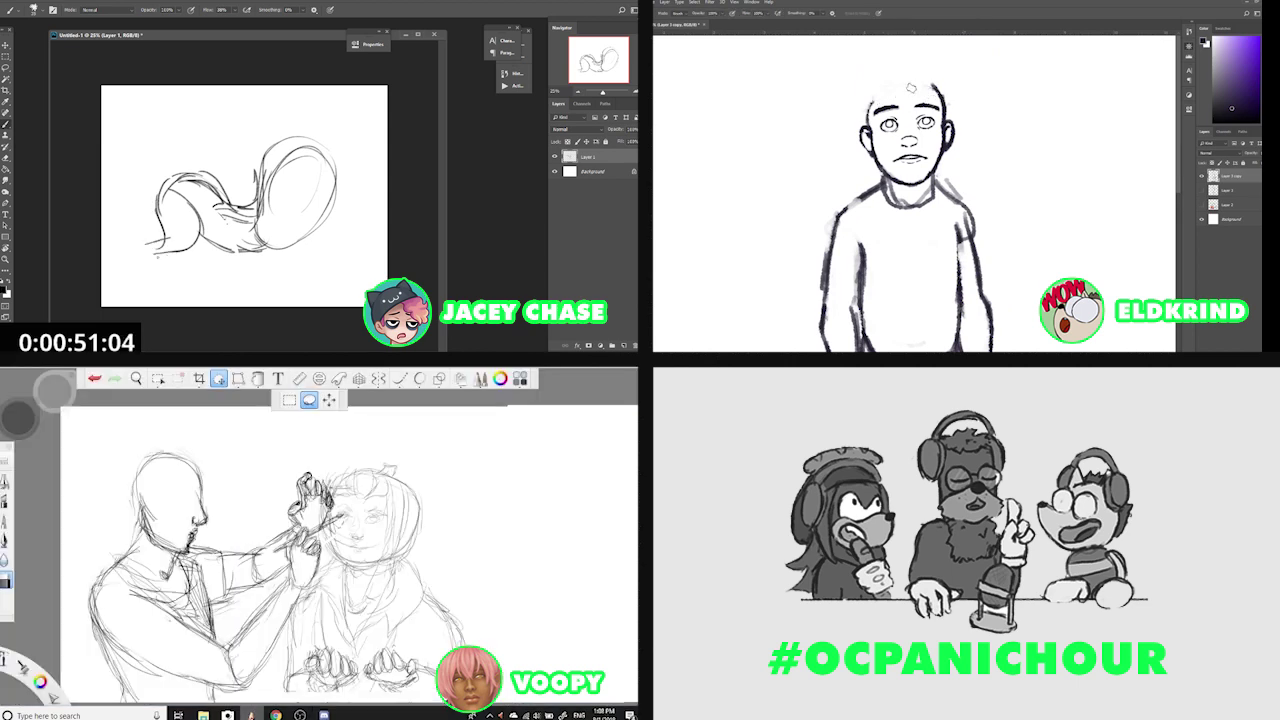
key("b")
left_click_drag(940, 98, 919, 83)
left_click_drag(150, 248, 144, 284)
Finish the creature's bent hind leg with a foot, and redraw the outline of the standing figure's crown.
left_click_drag(868, 114, 886, 91)
left_click_drag(160, 258, 164, 289)
left_click(7, 482)
left_click_drag(893, 90, 878, 98)
key("b")
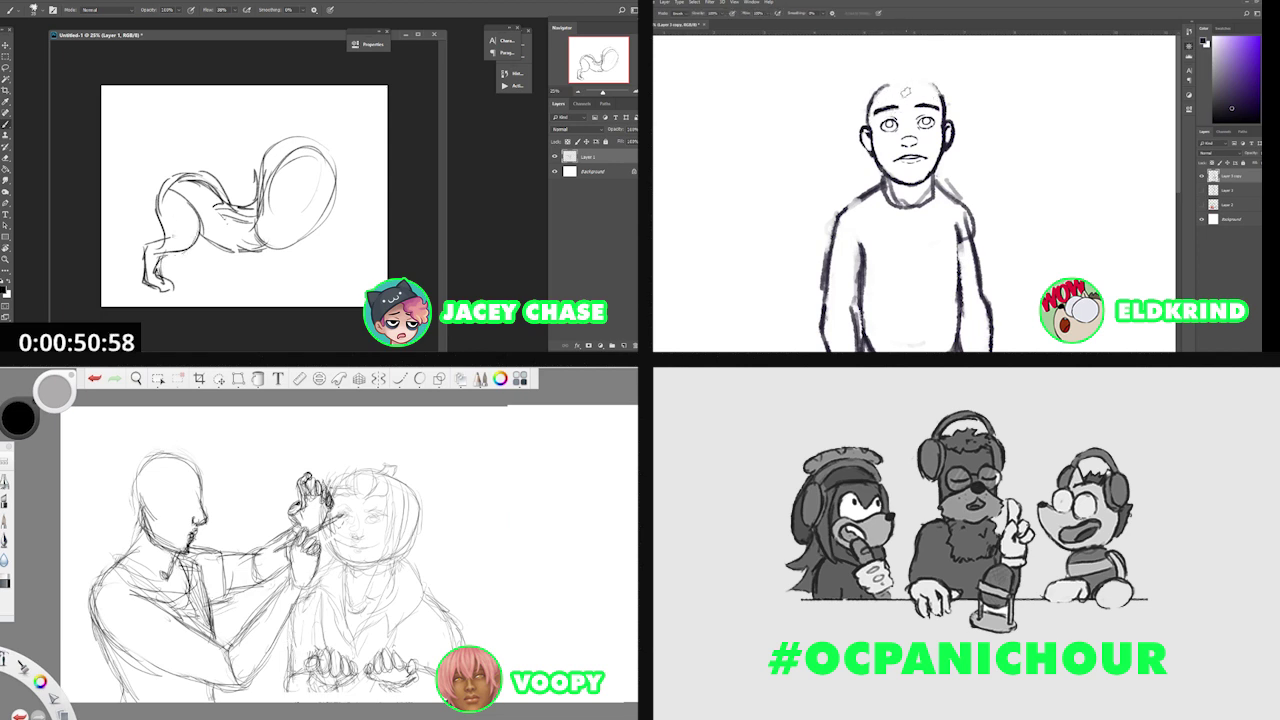
Ink the standing figure's forearm, and erase the old curved waistline below the shirt hem.
key("e")
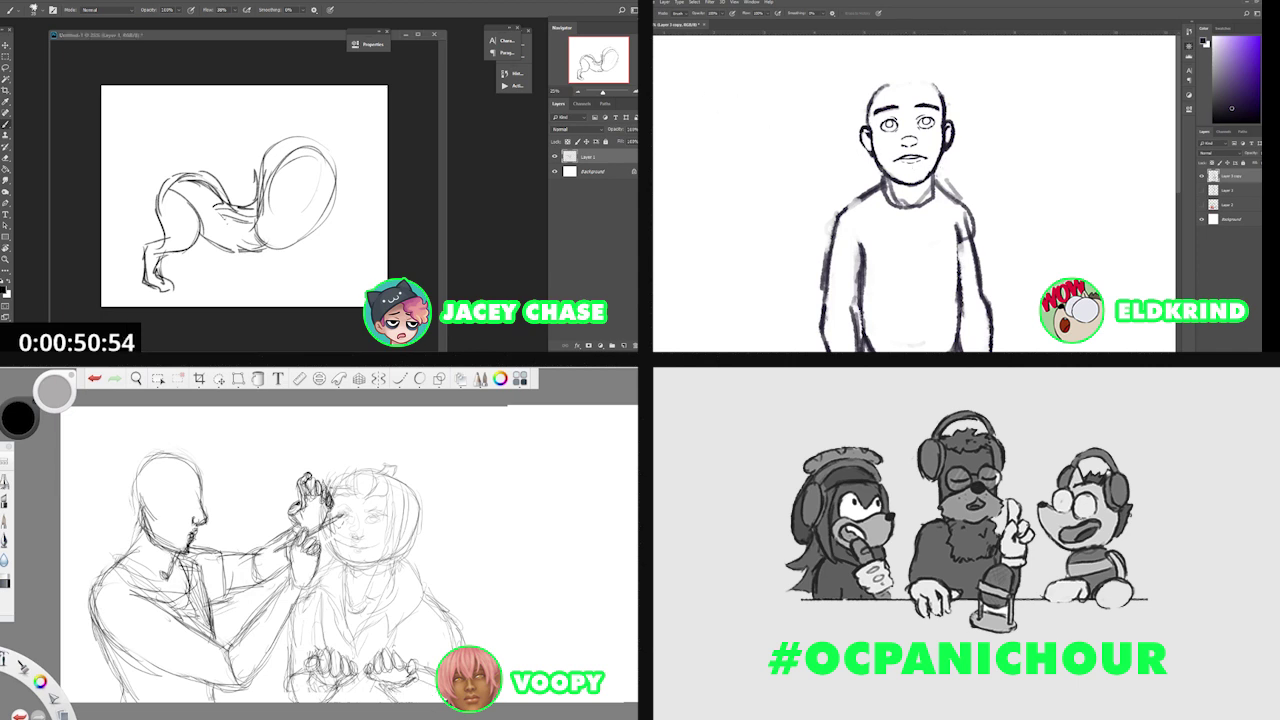
scroll(919, 160, "up", 3)
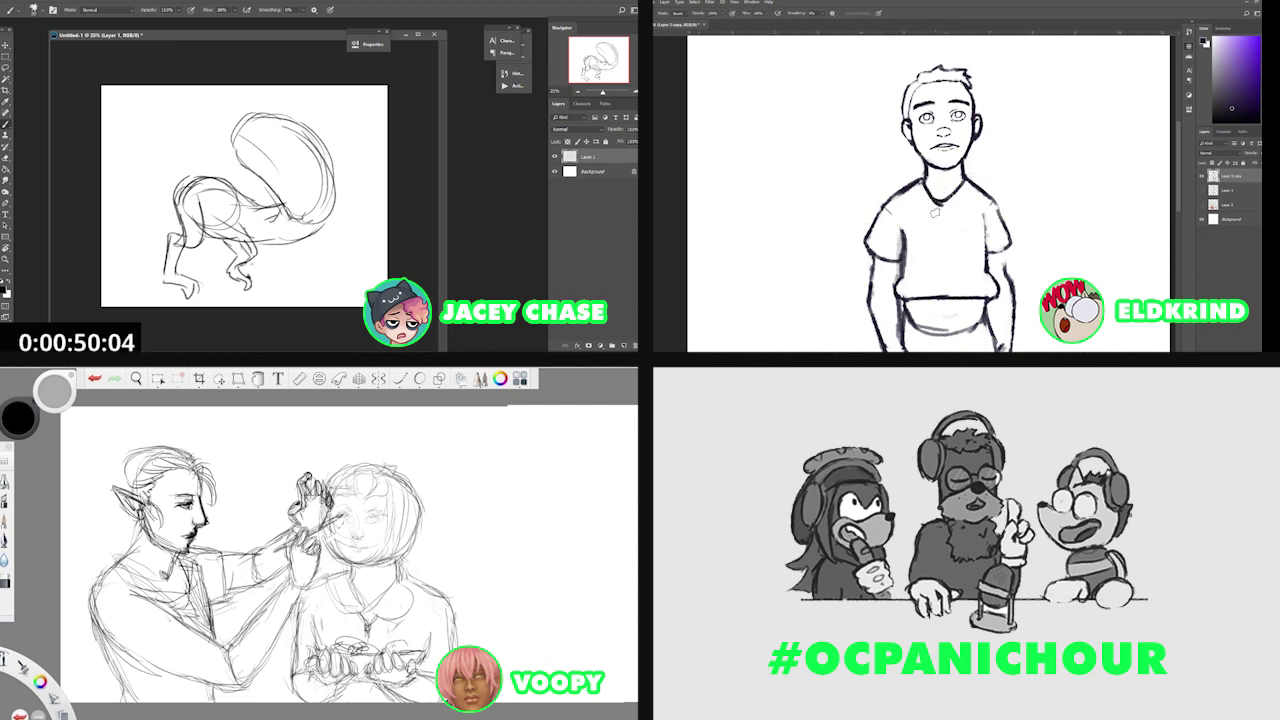
mouse_move(963, 249)
left_mouse_down()
mouse_move(939, 179)
mouse_move(974, 183)
mouse_move(958, 205)
mouse_move(972, 205)
left_mouse_up()
key("b")
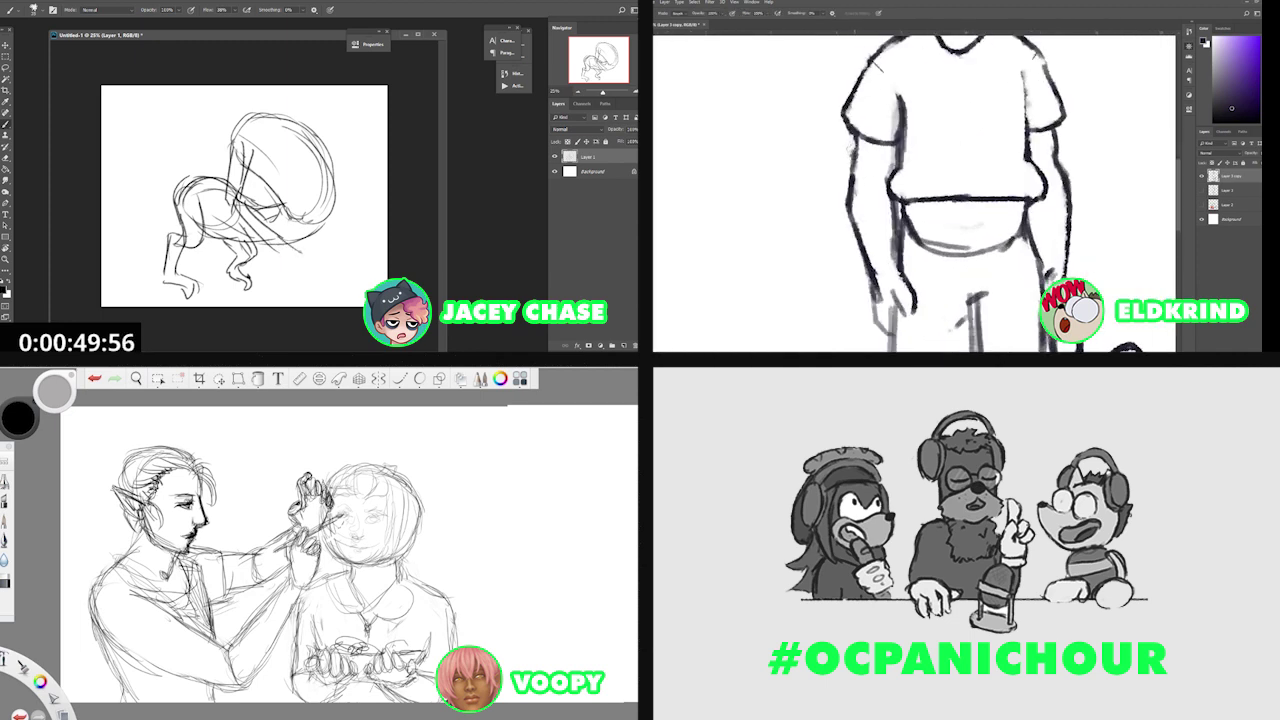
left_click_drag(857, 137, 856, 186)
key("e")
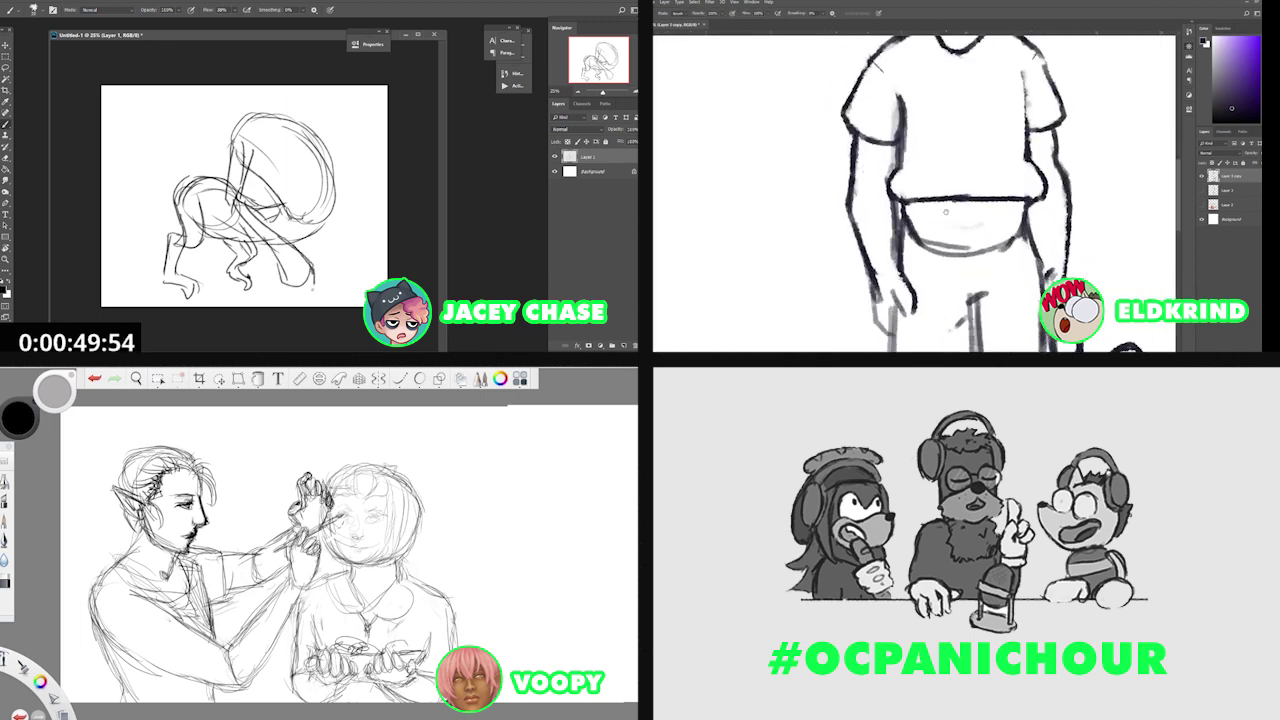
mouse_move(930, 225)
left_mouse_down()
mouse_move(905, 207)
mouse_move(944, 171)
mouse_move(920, 205)
mouse_move(908, 183)
mouse_move(940, 149)
mouse_move(851, 162)
mouse_move(882, 164)
left_mouse_up()
scroll(904, 207, "down", 3)
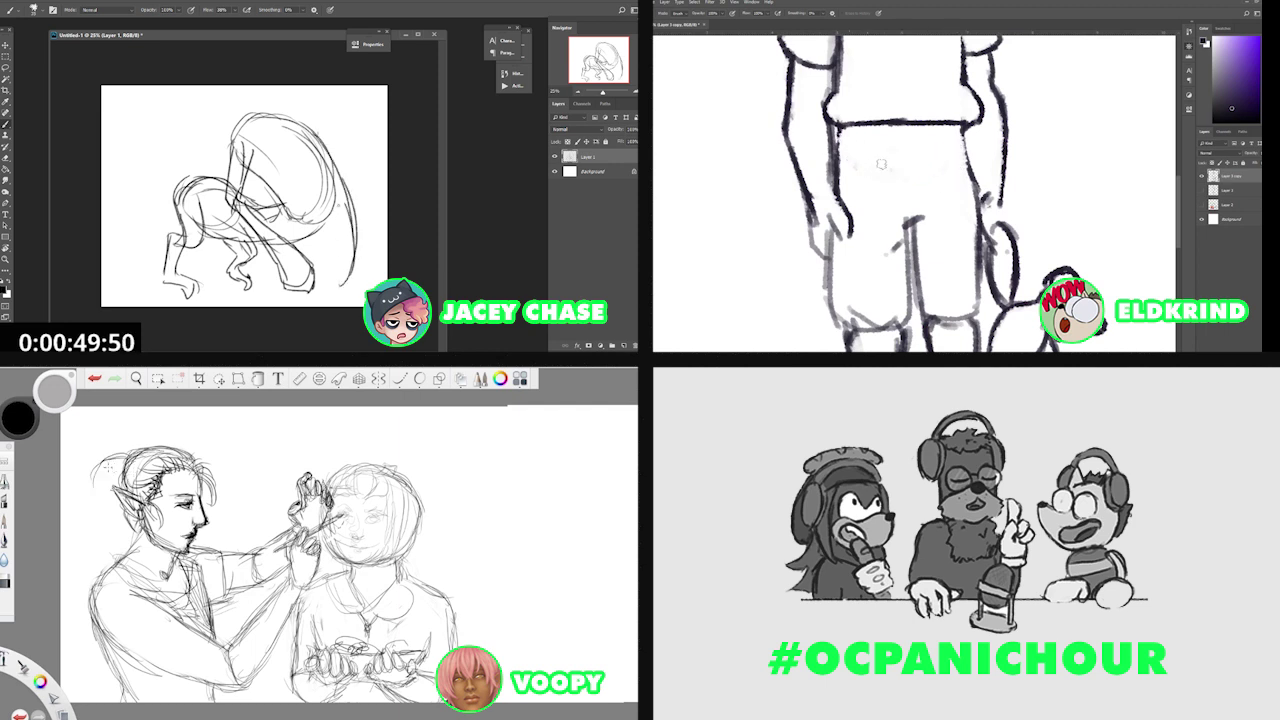
Ink the upper side edge of the figure's shorts, and erase the top of the creature's large loop.
key("b")
left_click_drag(965, 130, 979, 202)
key("e")
left_click_drag(288, 136, 251, 97)
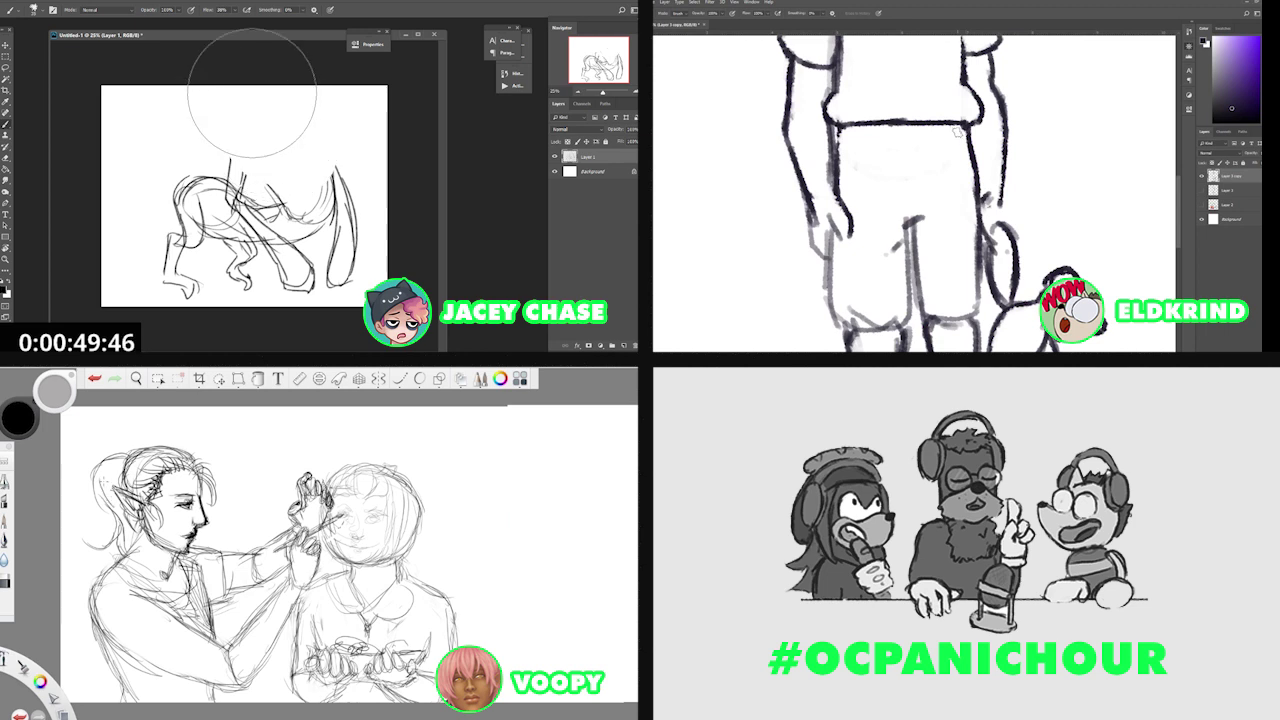
key("b")
left_click_drag(964, 181, 975, 205)
Draw one long arc above the creature's front leg, and clean up the side edge of the figure's shorts.
key("b")
left_click_drag(285, 115, 330, 176)
left_click_drag(982, 188, 980, 292)
key("e")
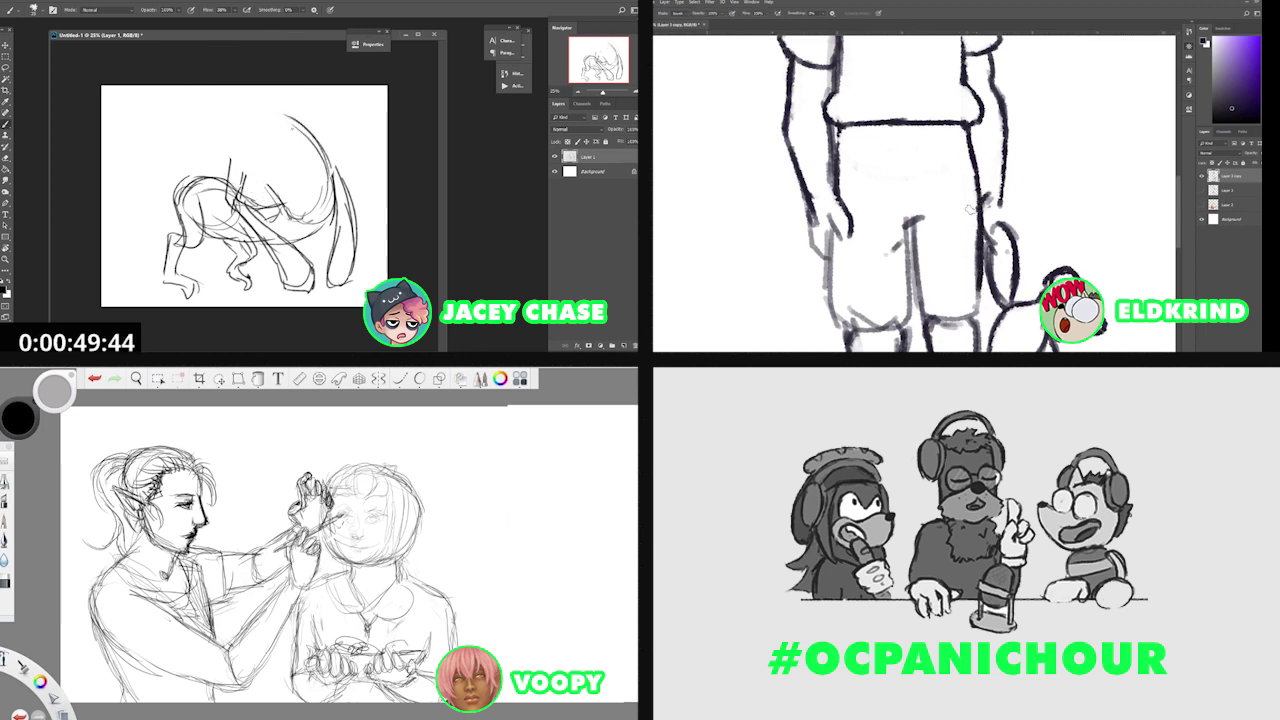
left_click_drag(972, 214, 976, 298)
key("b")
Shift the creature sketch slightly left and down, and ink the inner leg seam of the figure's shorts.
scroll(913, 247, "up", 5)
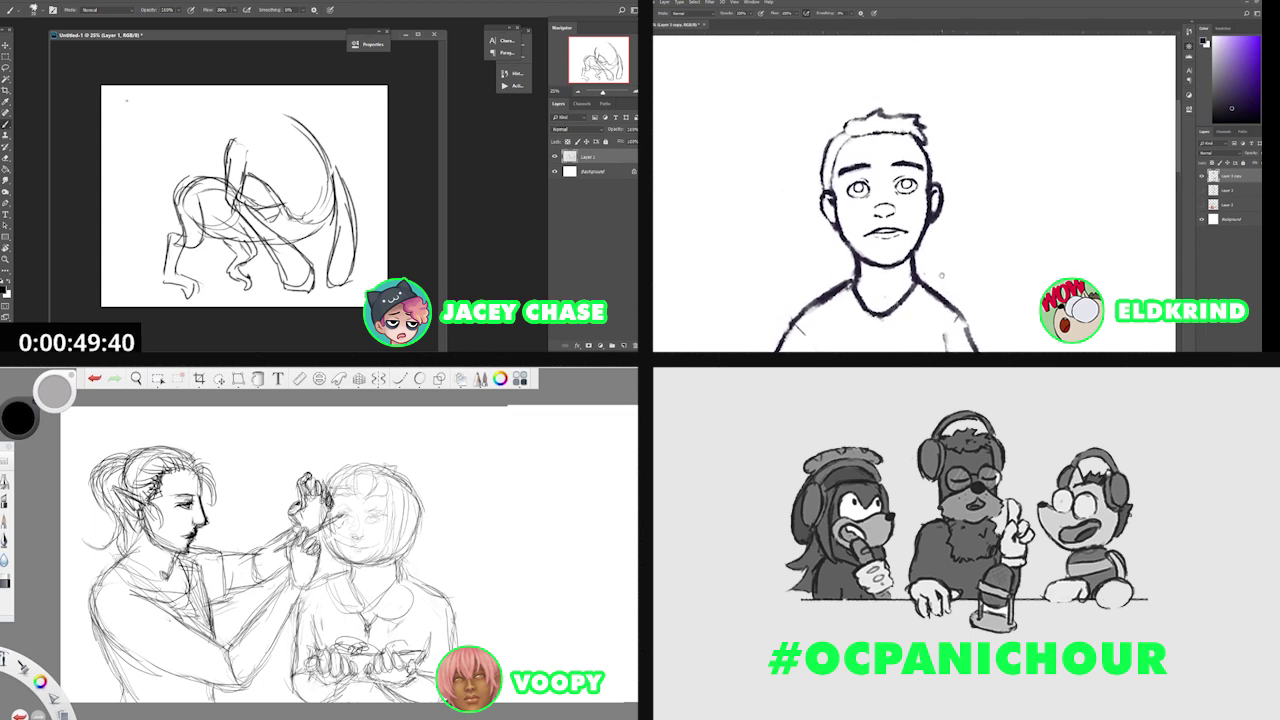
left_click(5, 46)
scroll(938, 283, "down", 5)
left_click_drag(255, 152, 242, 158)
key("e")
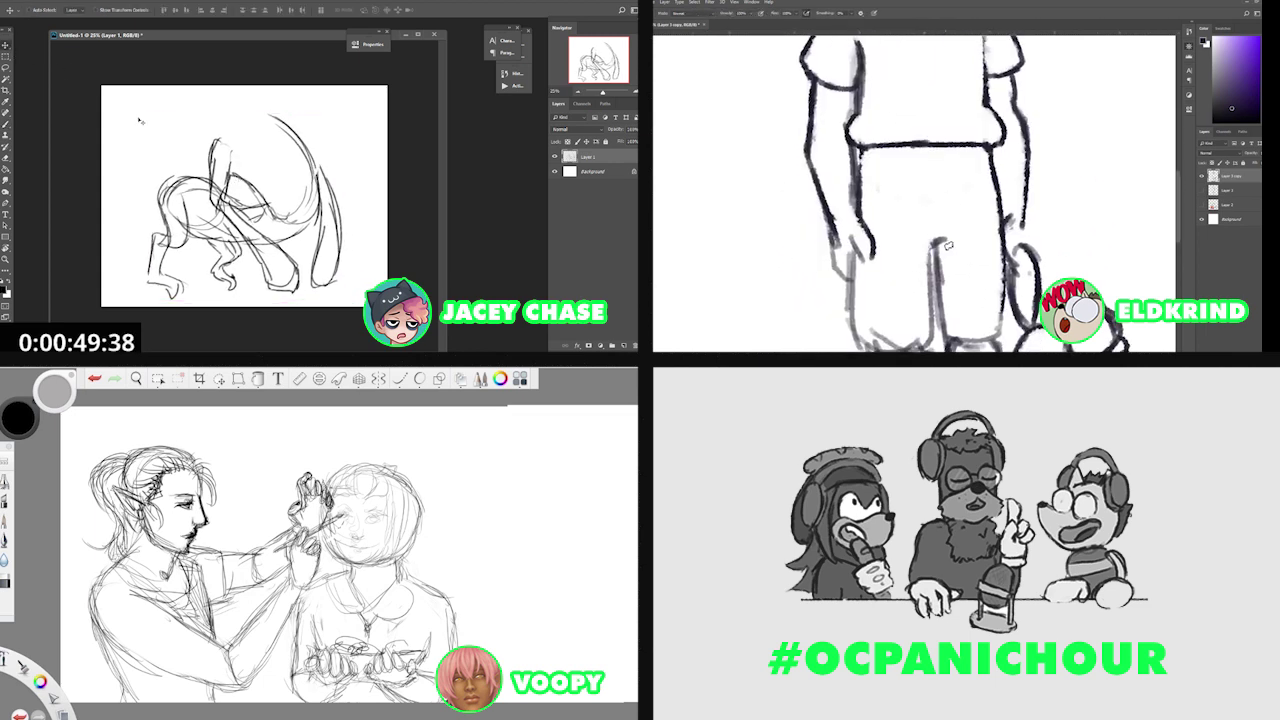
left_click(6, 124)
mouse_move(940, 246)
left_mouse_down()
mouse_move(972, 155)
mouse_move(952, 172)
mouse_move(946, 268)
left_mouse_up()
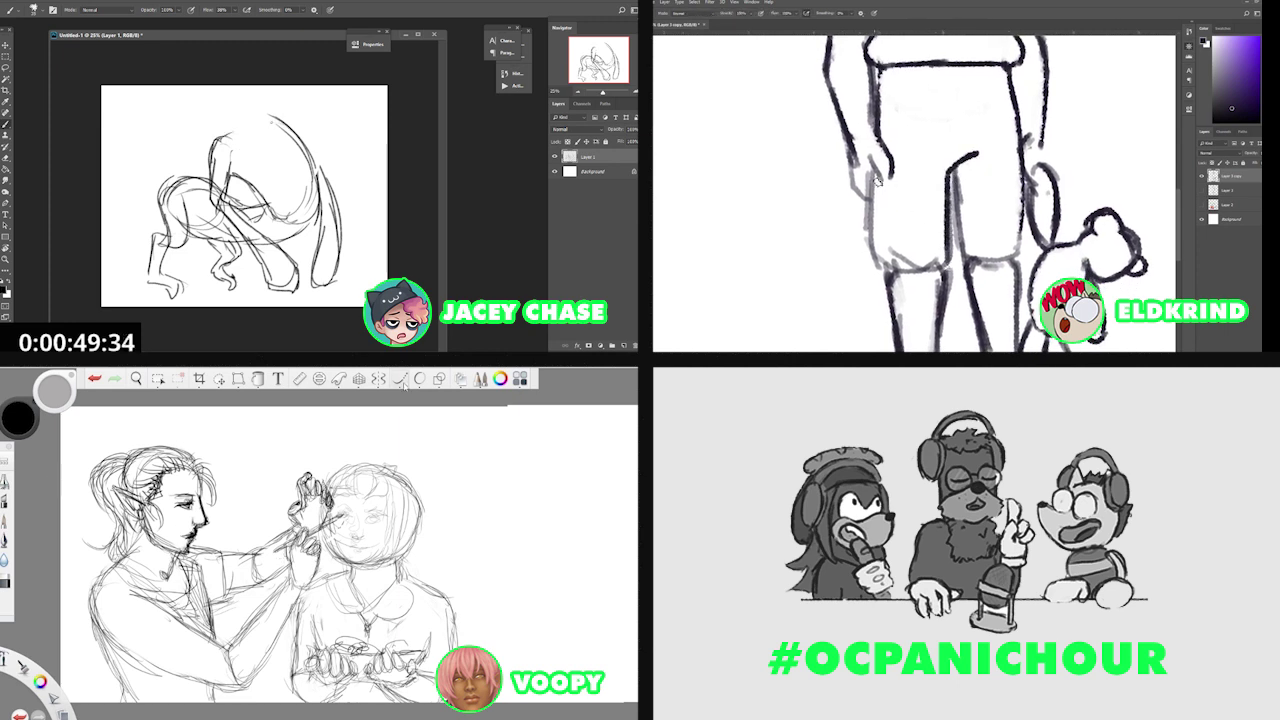
Ink the outer edge and hem of the first shorts leg, and extend the creature's arc upward.
left_click_drag(868, 165, 874, 250)
left_click_drag(272, 118, 294, 127)
left_click_drag(874, 250, 892, 270)
left_click_drag(294, 127, 326, 180)
key("e")
mouse_move(882, 266)
left_mouse_down()
mouse_move(872, 175)
mouse_move(901, 272)
mouse_move(940, 264)
left_mouse_up()
left_click_drag(251, 97, 276, 119)
key("e")
left_click_drag(928, 256, 878, 254)
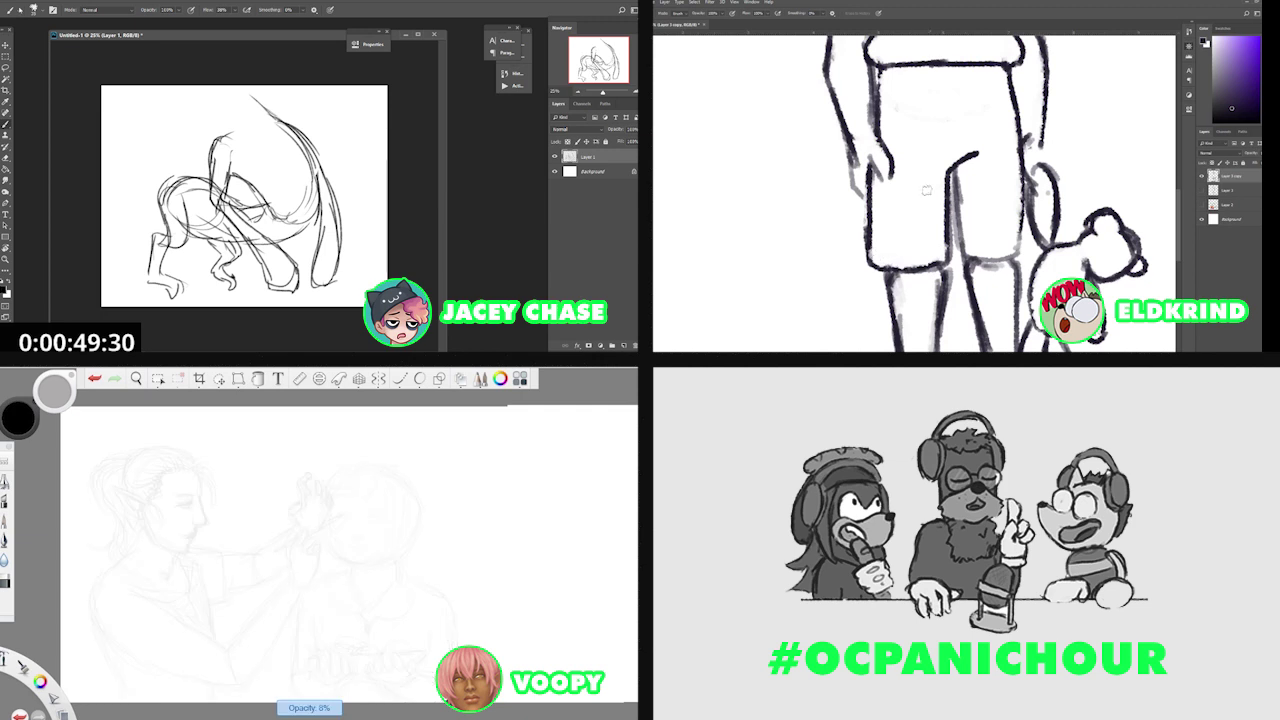
Scale down the creature sketch, and ink the inner edge and hem of the second shorts leg.
left_click_drag(955, 175, 962, 250)
key("ctrl+t")
key("b")
mouse_move(953, 170)
left_mouse_down()
mouse_move(962, 248)
mouse_move(1012, 250)
left_mouse_up()
key("e")
left_click_drag(344, 92, 283, 161)
key("Return")
Move the creature sketch right, and finish the outer edge of the second shorts leg.
mouse_move(964, 255)
left_mouse_down()
mouse_move(1008, 240)
mouse_move(1018, 257)
mouse_move(1022, 172)
left_mouse_up()
key("b")
left_click(5, 45)
key("ctrl+z")
left_click_drag(197, 154, 216, 154)
key("e")
left_click_drag(1020, 234, 1010, 256)
key("b")
left_click_drag(1023, 172, 1019, 261)
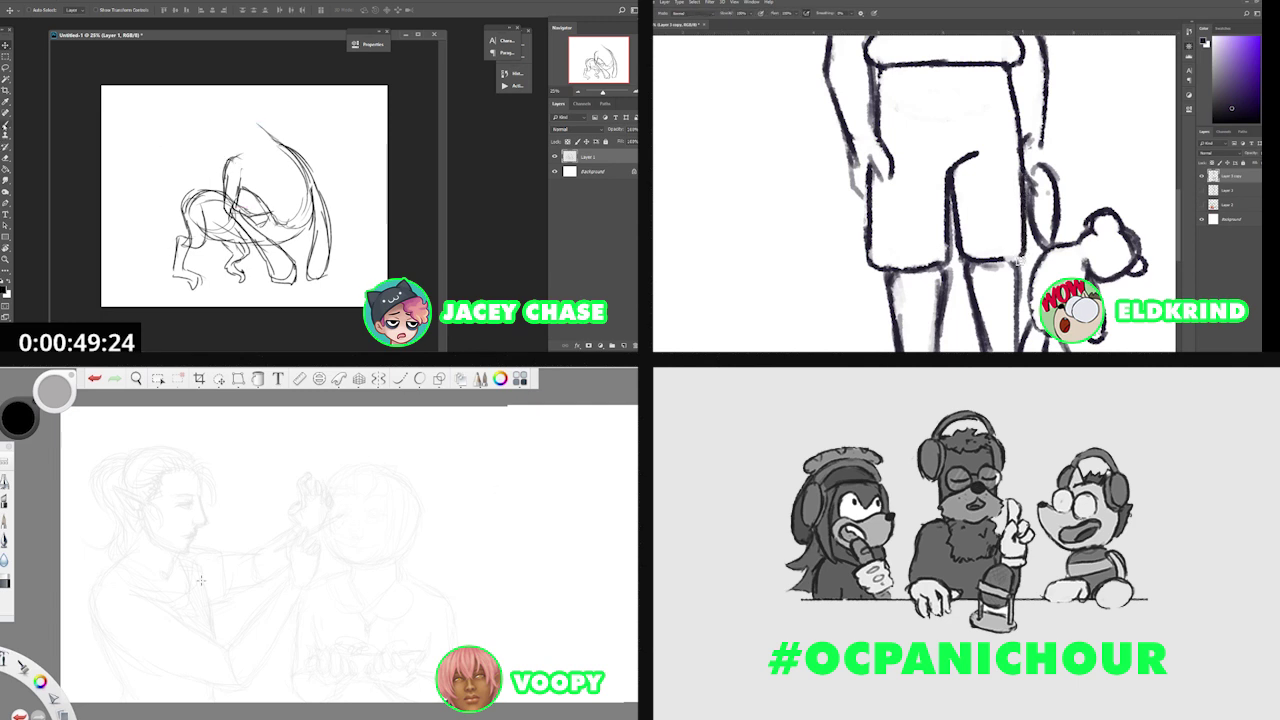
Erase the top of the creature's long arc, and bring the elf's face into close view on the third canvas.
key("b")
key("space")
left_click_drag(923, 58, 895, 138)
left_click_drag(220, 114, 271, 109)
left_click_drag(177, 617, 172, 614)
left_click_drag(895, 138, 883, 183)
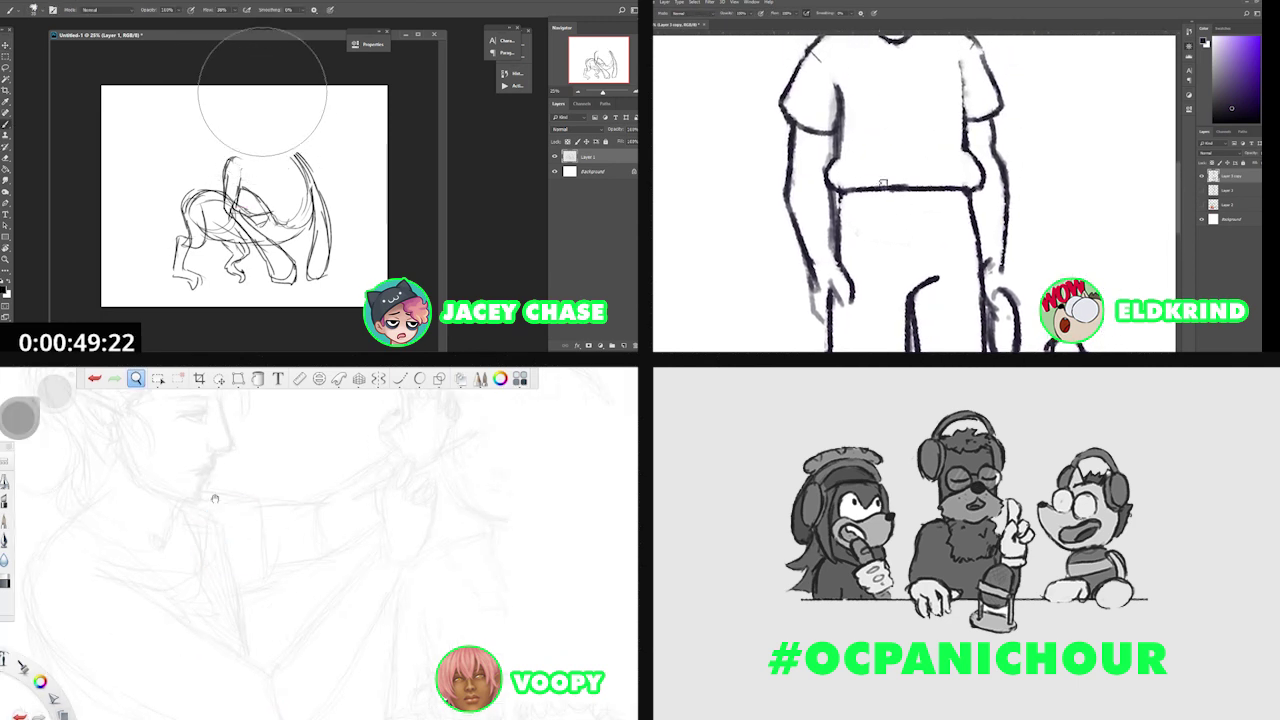
mouse_move(215, 498)
left_mouse_down()
mouse_move(251, 589)
mouse_move(243, 523)
left_mouse_up()
Draw a narrow upright tip above the creature's front leg, redoing the stroke once.
left_click_drag(284, 121, 300, 160)
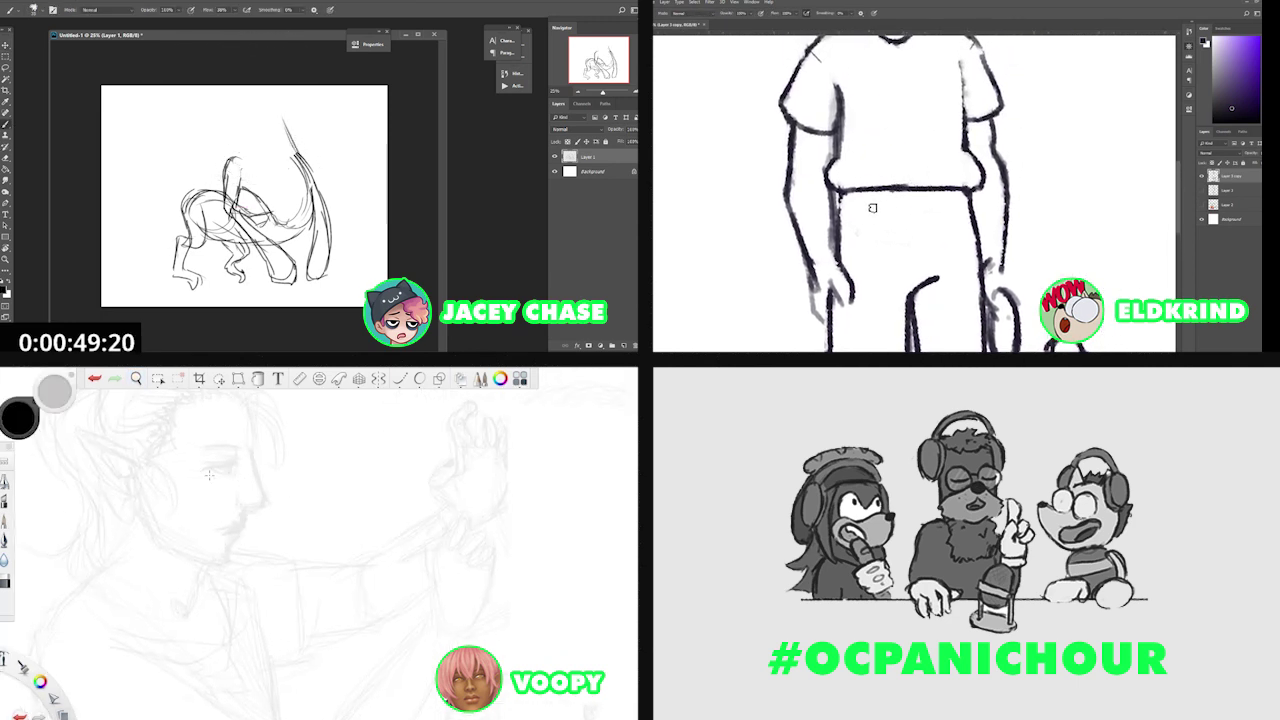
left_click_drag(873, 201, 876, 215)
key("ctrl+z")
left_click_drag(287, 118, 295, 154)
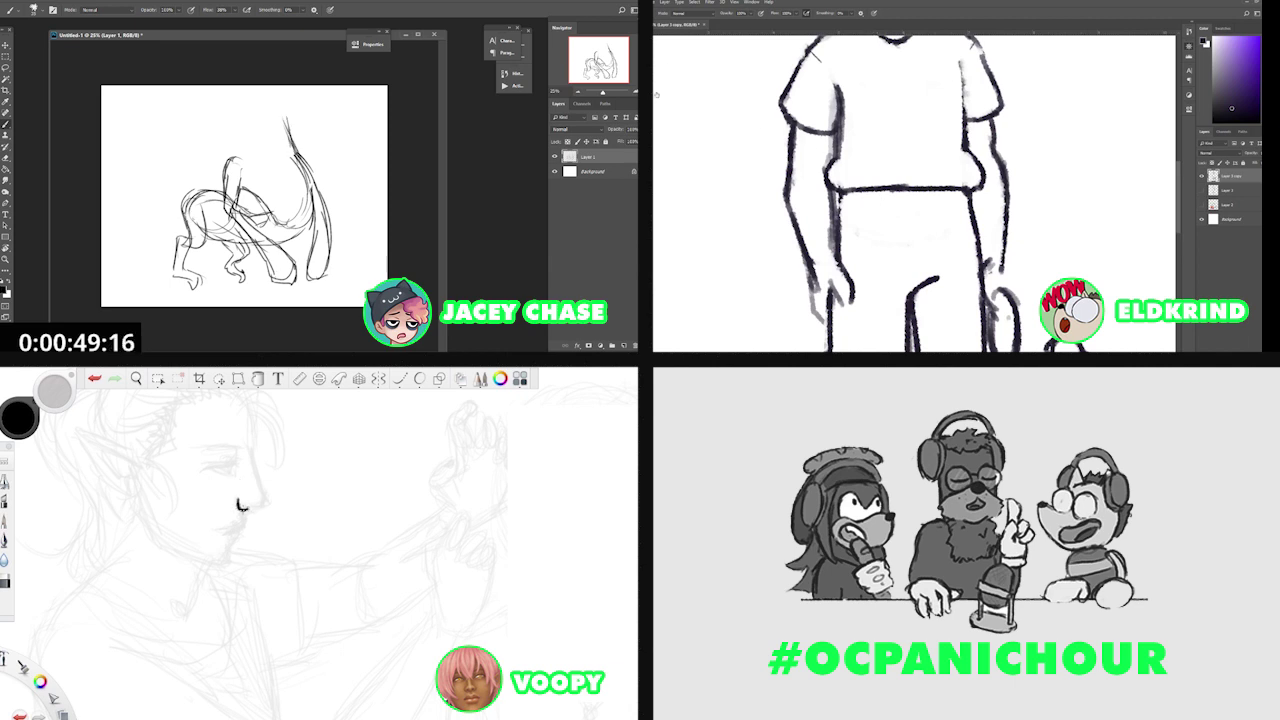
Ink the elf's nose in profile from nostril to bridge, and undo the erasure of the creature's hindquarters.
left_click_drag(250, 508, 267, 501)
left_click_drag(177, 219, 209, 277)
scroll(884, 212, "down", 4)
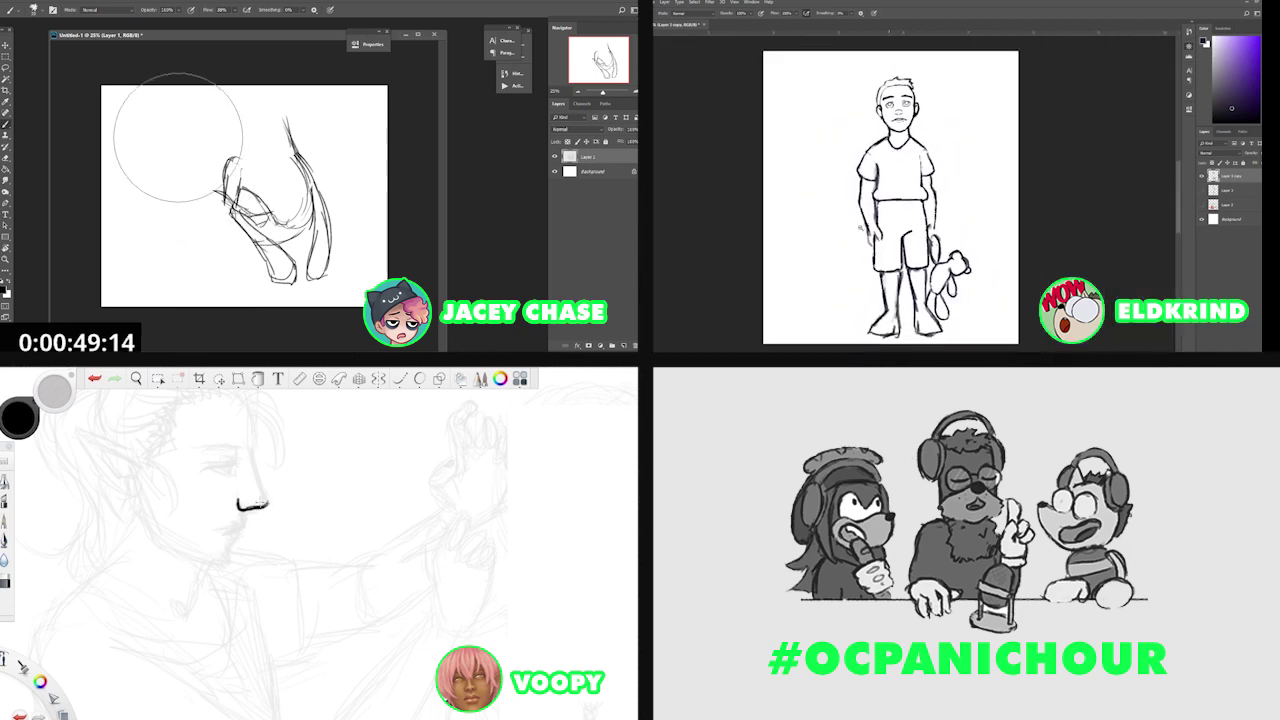
scroll(884, 212, "up", 3)
key("ctrl+z")
left_click_drag(254, 468, 266, 500)
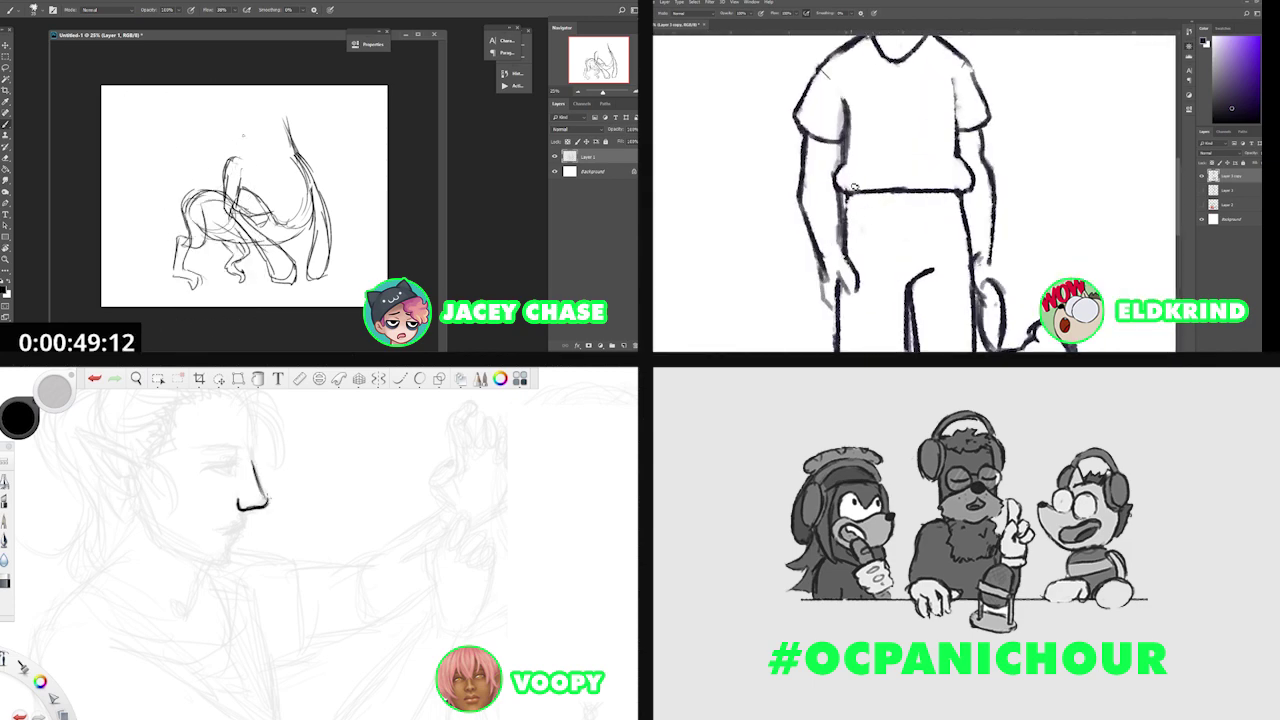
Erase the upright tip above the creature's front leg and the old grey line along the figure's shirt side.
key("e")
left_click_drag(283, 126, 275, 82)
key("e")
key("b")
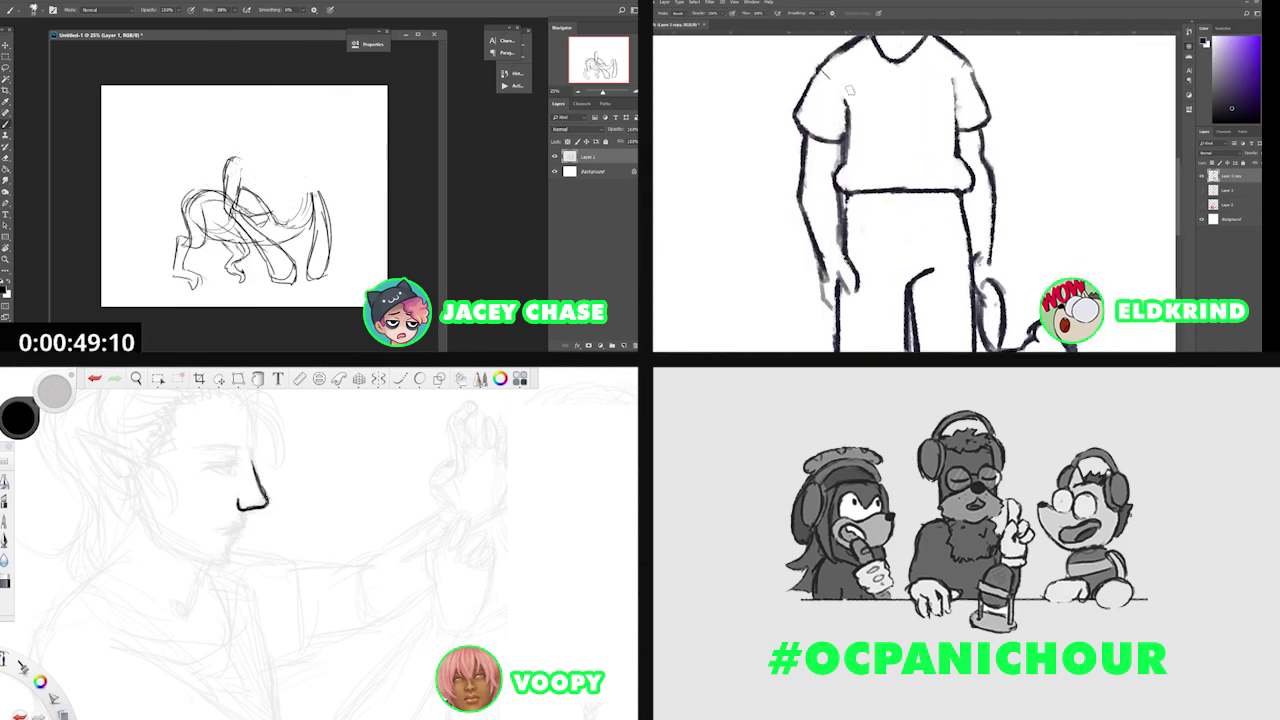
Draw two curved strokes rising from the creature's front leg, and redraw the side line of the figure's shirt.
key("b")
left_click_drag(313, 188, 343, 139)
left_click_drag(847, 104, 848, 136)
left_click_drag(314, 182, 347, 155)
mouse_move(958, 89)
left_mouse_down()
mouse_move(924, 142)
mouse_move(922, 204)
left_mouse_up()
left_click_drag(849, 185, 909, 87)
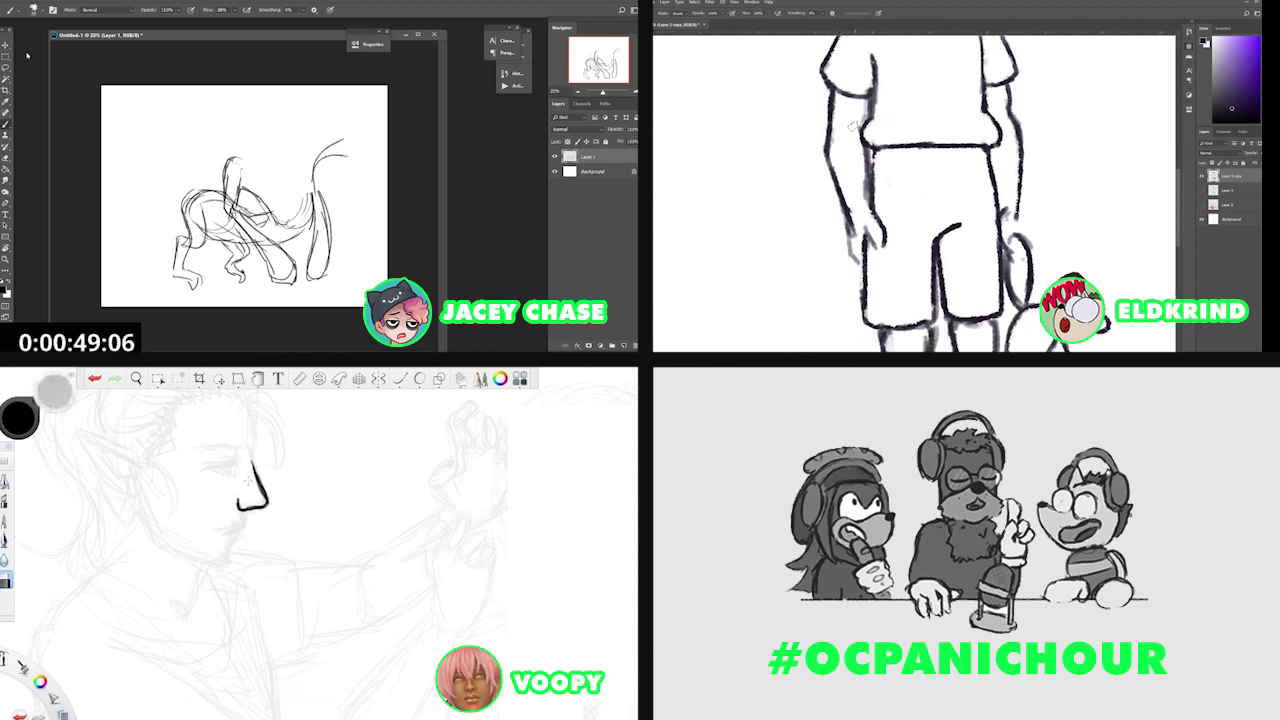
Move the creature sketch left, and erase the two curved strokes above its front leg.
key("v")
left_click_drag(217, 181, 177, 181)
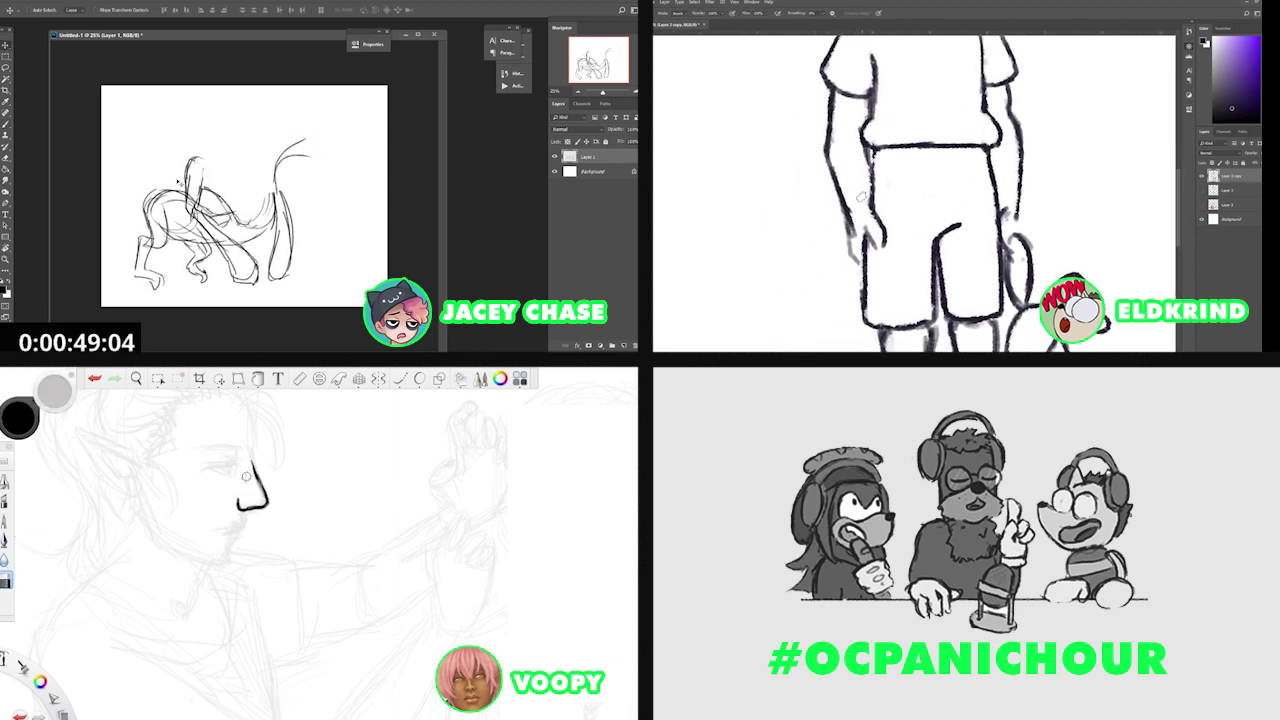
key("e")
left_click_drag(246, 136, 277, 120)
left_click_drag(870, 152, 872, 205)
key("b")
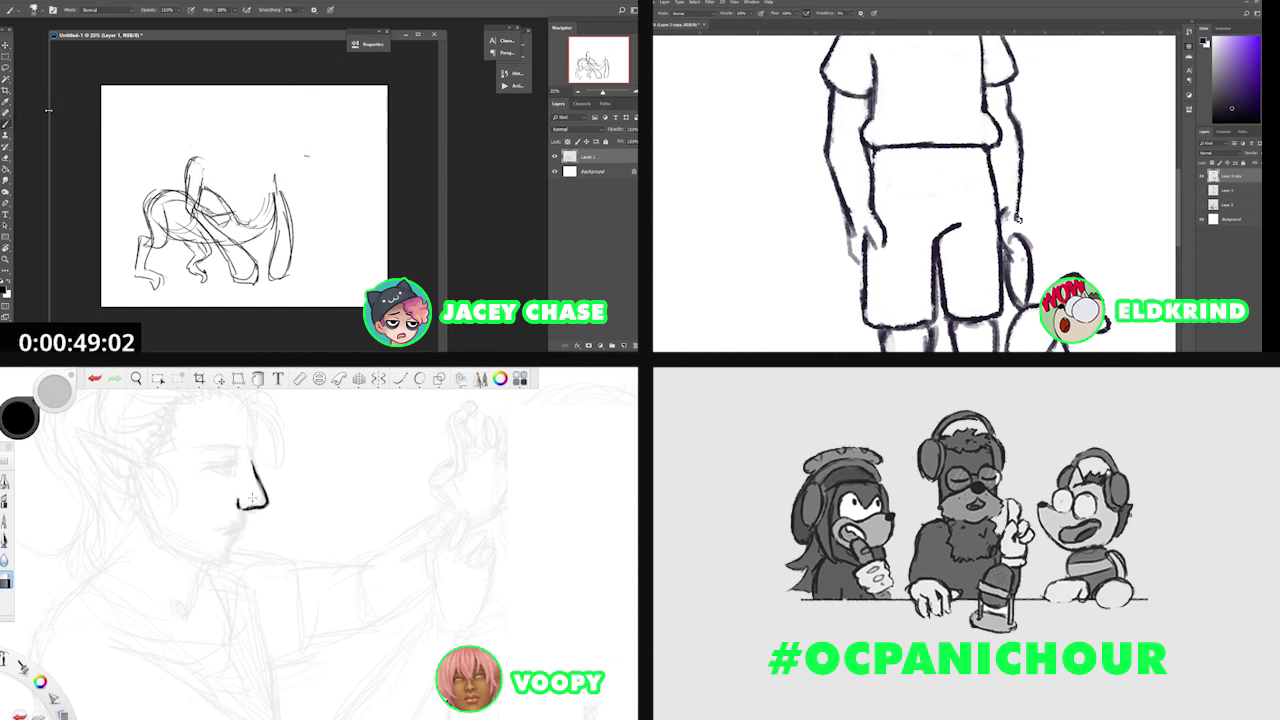
Draw the creature's large arched neck ending in an oval head, and rework the figure's hand holding the toy.
mouse_move(216, 148)
left_mouse_down()
mouse_move(322, 120)
mouse_move(304, 113)
mouse_move(350, 166)
mouse_move(324, 129)
left_mouse_up()
key("e")
left_click_drag(1010, 206, 1011, 256)
key("b")
mouse_move(226, 138)
left_mouse_down()
mouse_move(318, 114)
mouse_move(358, 155)
mouse_move(338, 210)
left_mouse_up()
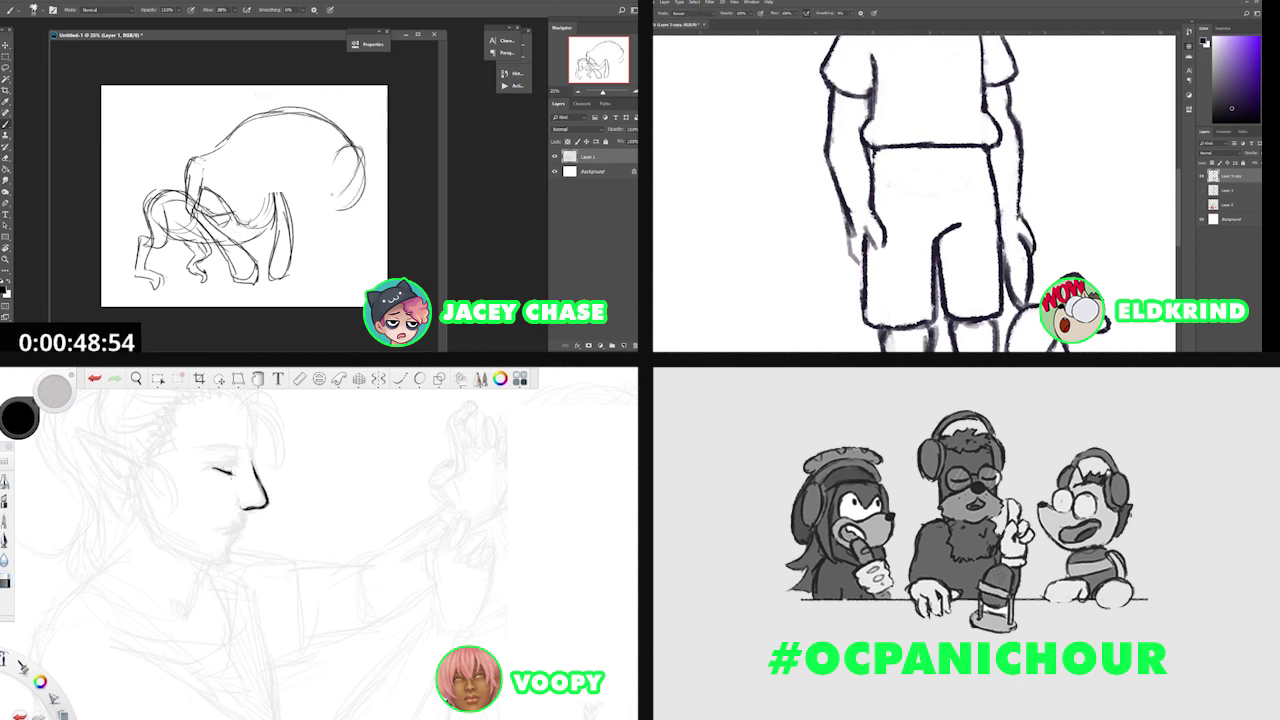
left_click_drag(350, 152, 336, 200)
mouse_move(284, 162)
left_mouse_down()
mouse_move(316, 192)
mouse_move(296, 166)
mouse_move(252, 174)
left_mouse_up()
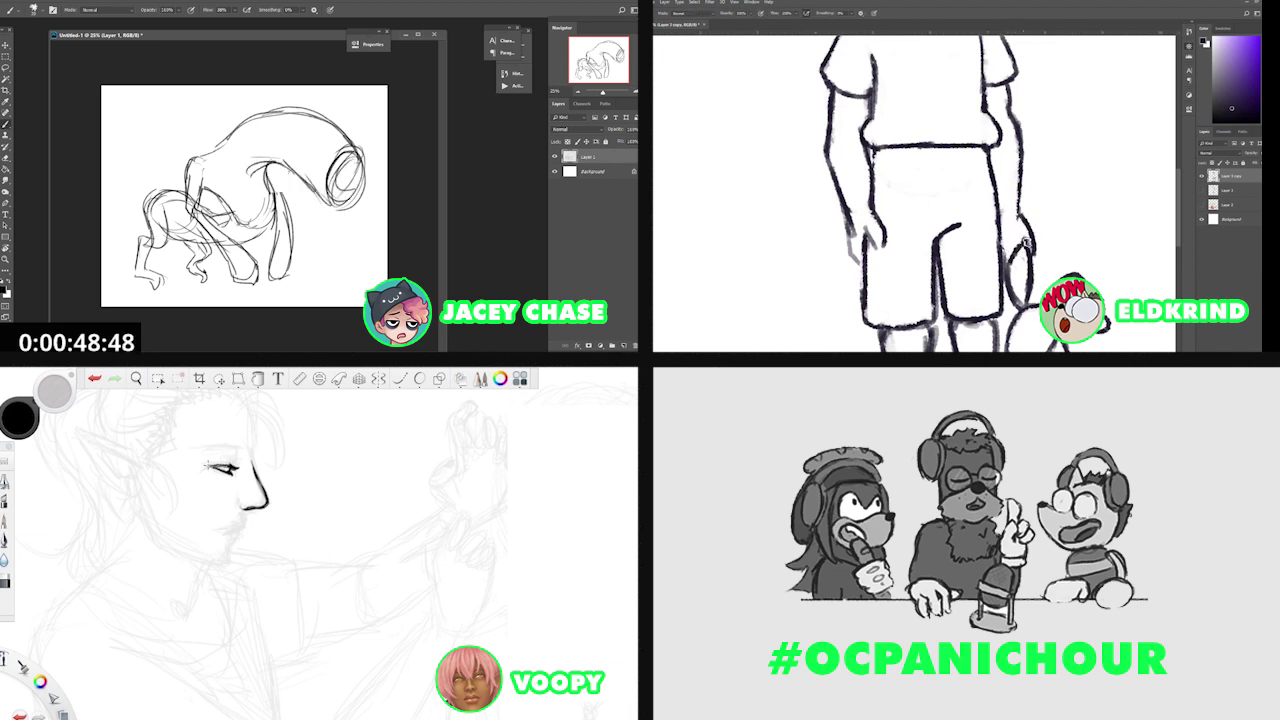
Move the creature sketch left, and erase its oval head and the front part of its neck.
key("ctrl+z")
key("v")
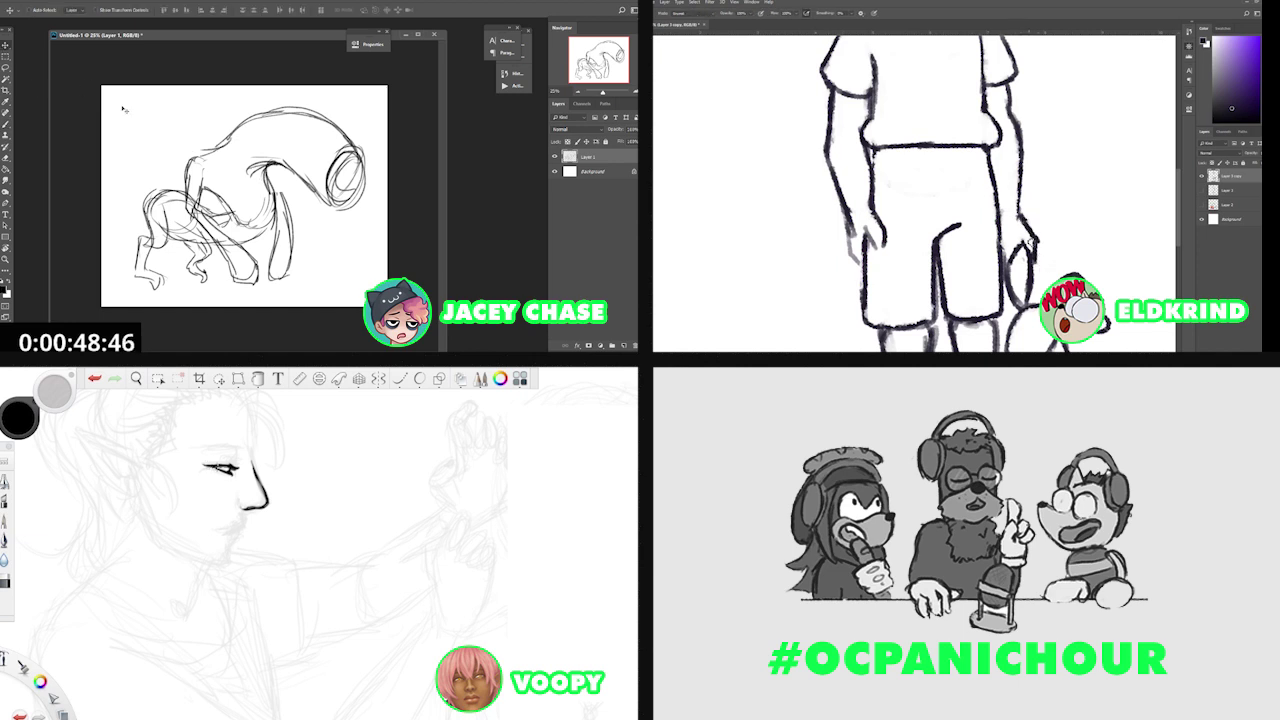
left_click_drag(227, 171, 213, 170)
key("e")
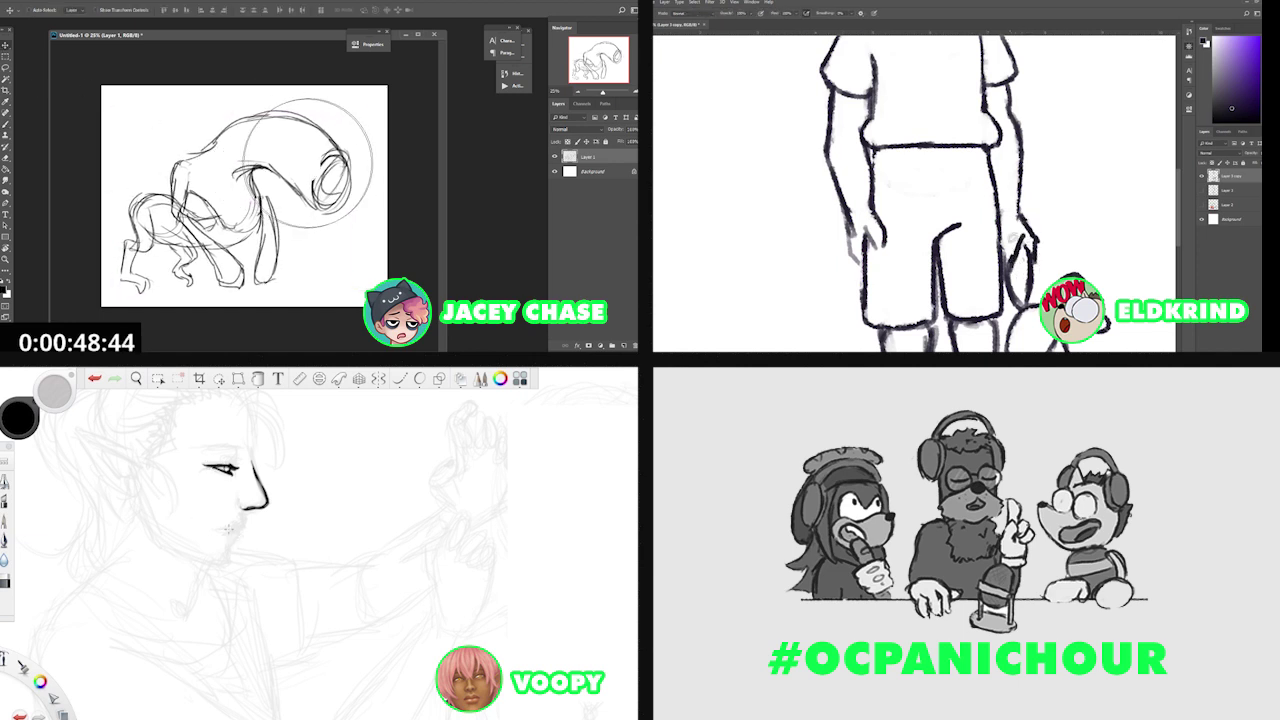
mouse_move(308, 164)
left_mouse_down()
mouse_move(311, 129)
mouse_move(281, 116)
left_mouse_up()
key("v")
left_click_drag(998, 189, 976, 240)
left_click_drag(281, 116, 334, 142)
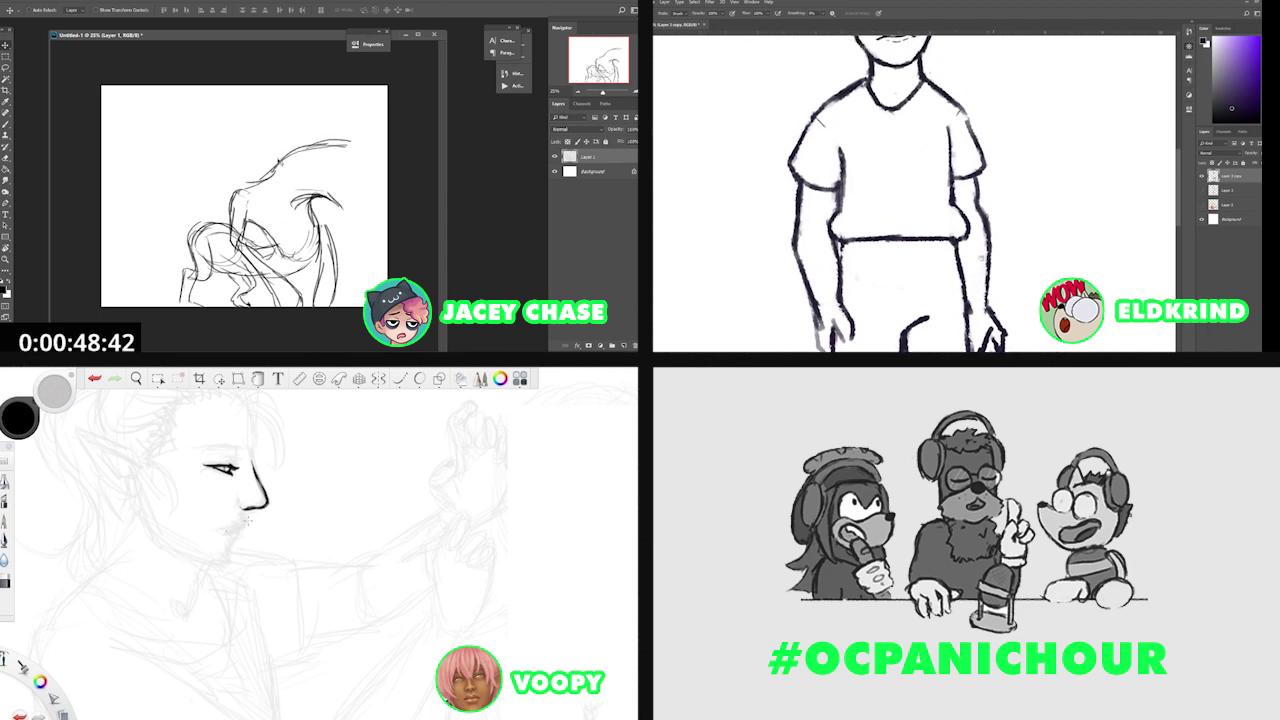
left_click_drag(271, 167, 215, 148)
left_click_drag(985, 250, 955, 264)
key("b")
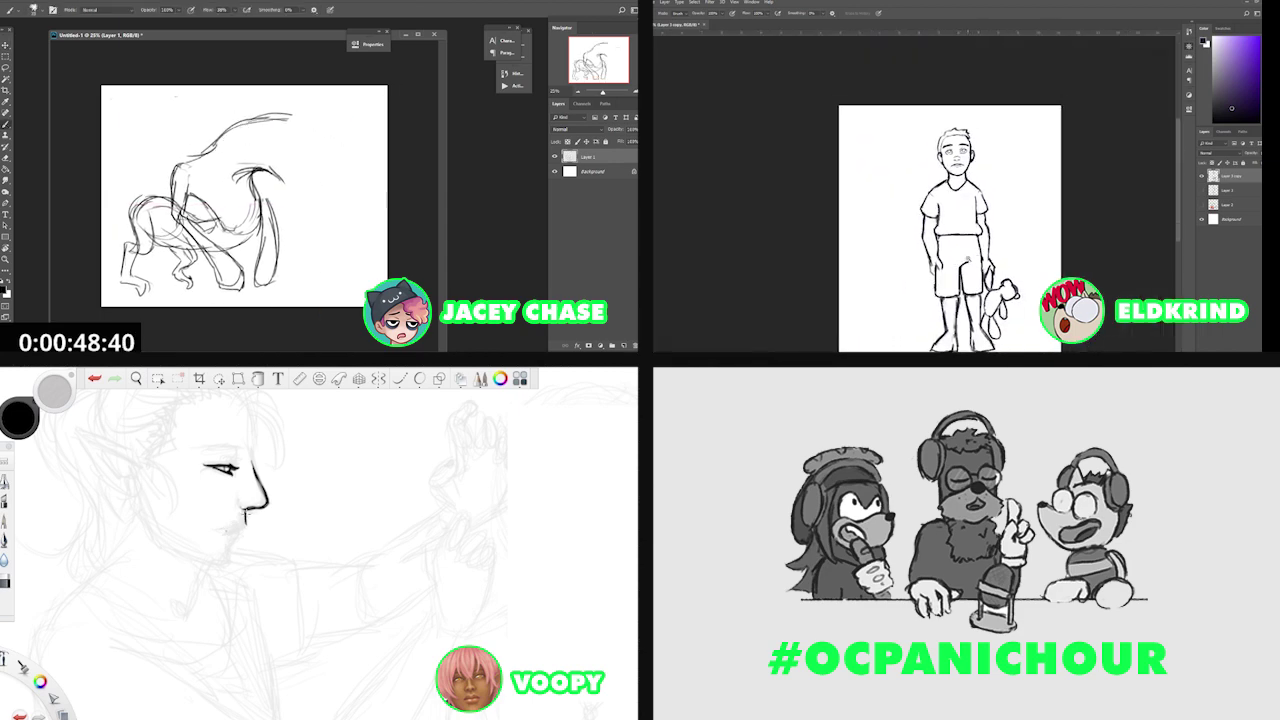
Extend the creature's back into an arched neck with a round head, and draw the top line of a patch on the boy's shirt.
left_click_drag(245, 510, 247, 522)
left_click_drag(955, 264, 1006, 183)
left_click_drag(276, 115, 353, 166)
scroll(950, 160, "up", 2)
left_click_drag(250, 507, 247, 525)
key("b")
mouse_move(308, 174)
left_mouse_down()
mouse_move(334, 162)
mouse_move(338, 212)
left_mouse_up()
left_click_drag(914, 138, 964, 135)
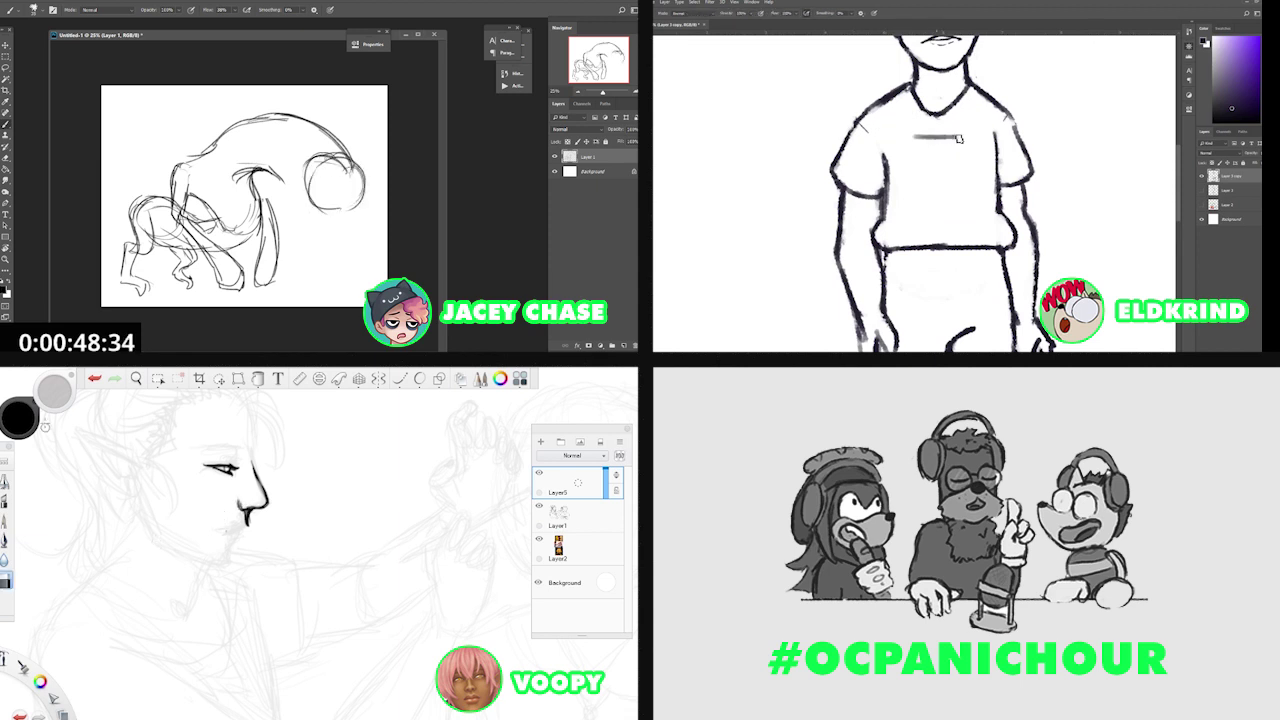
Finish the creature's round head with the lower neck line, and add the side edges of the boy's square shirt patch.
left_click_drag(326, 156, 352, 206)
left_click_drag(914, 138, 964, 134)
left_click_drag(314, 200, 350, 206)
key("e")
left_click_drag(276, 172, 312, 207)
left_click_drag(969, 136, 971, 173)
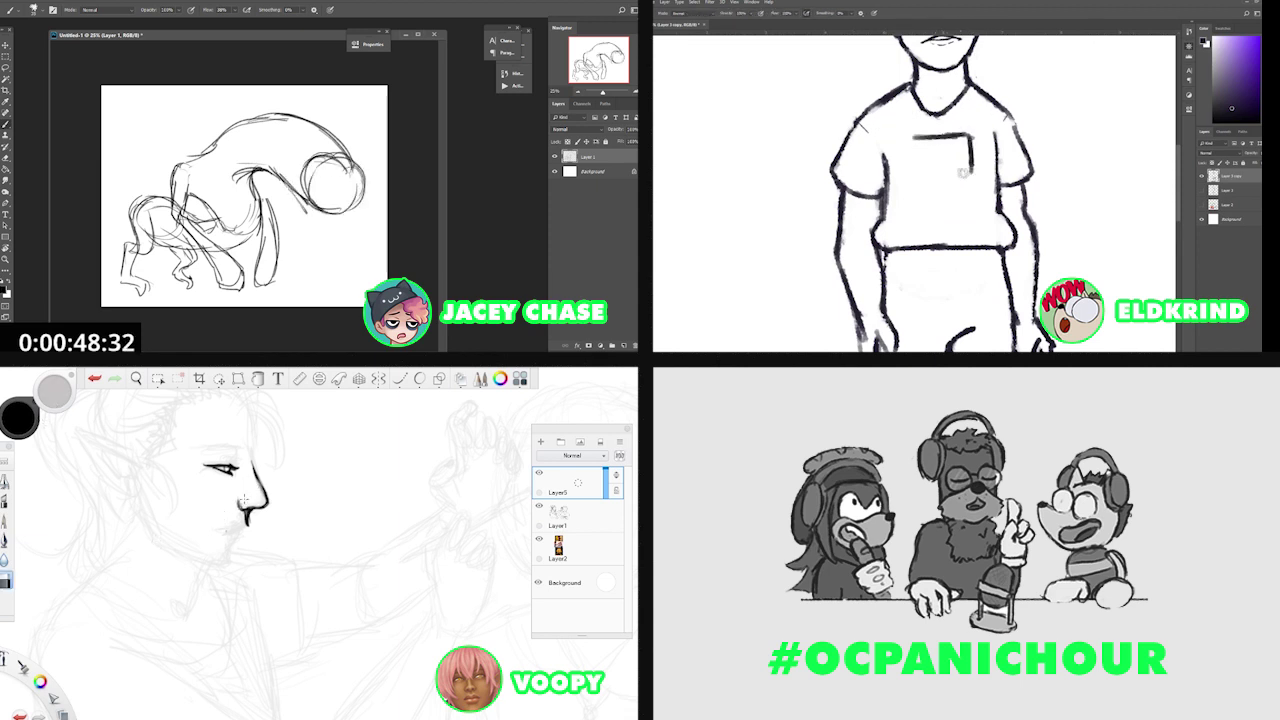
left_click_drag(911, 138, 912, 176)
Erase the creature's round head and redraw the upper neck curve, and close the bottom edge of the shirt patch.
key("e")
left_click_drag(313, 163, 335, 140)
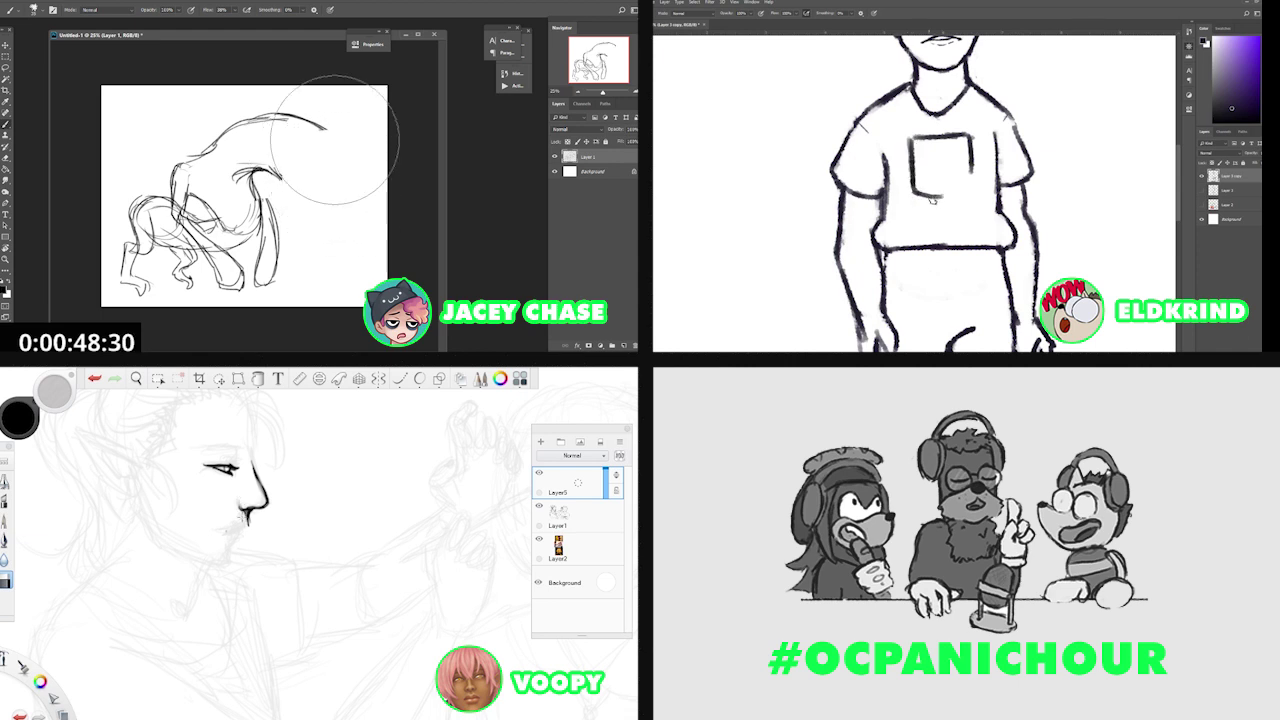
left_click_drag(932, 197, 963, 194)
left_click_drag(341, 145, 357, 172)
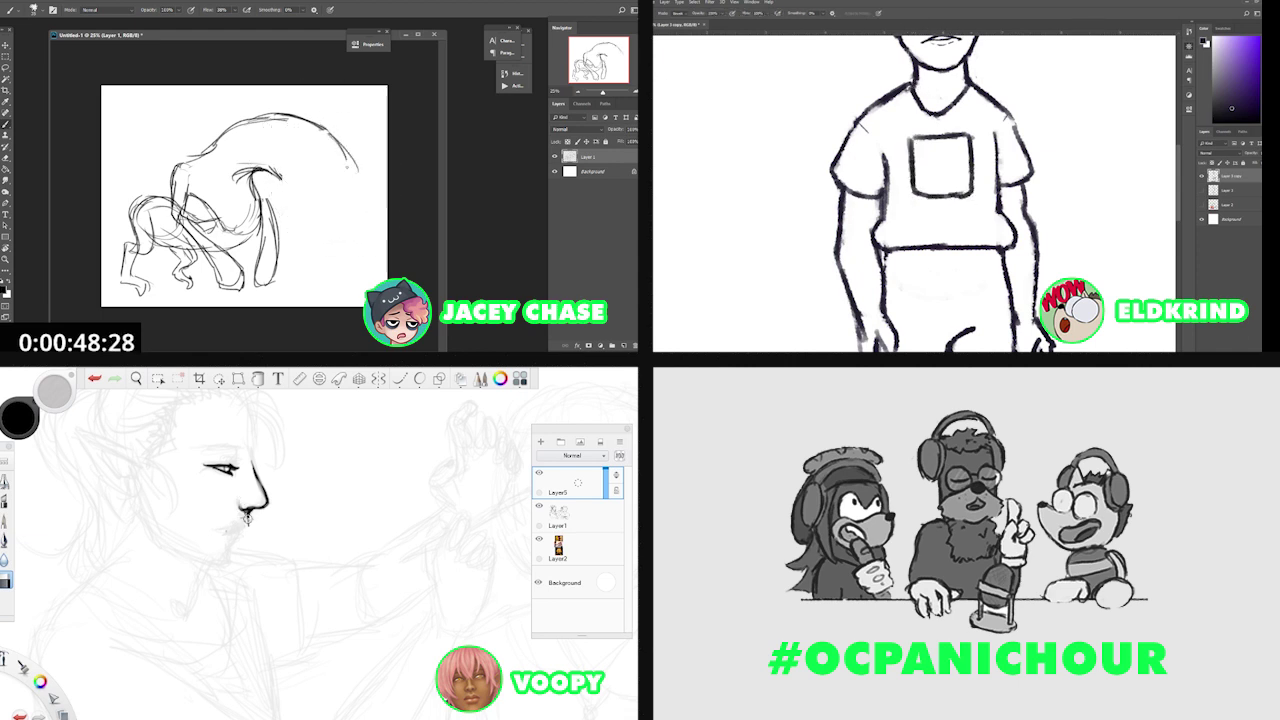
Erase the creature's chest line and begin a new head outline, and thin the right edge of the shirt patch.
scroll(955, 155, "up", 1)
mouse_move(265, 159)
left_mouse_down()
mouse_move(267, 148)
mouse_move(356, 172)
left_mouse_up()
key("b")
key("ctrl+z")
left_click_drag(986, 124, 980, 204)
left_click_drag(313, 175, 366, 188)
left_click_drag(980, 142, 979, 184)
left_click_drag(354, 166, 369, 198)
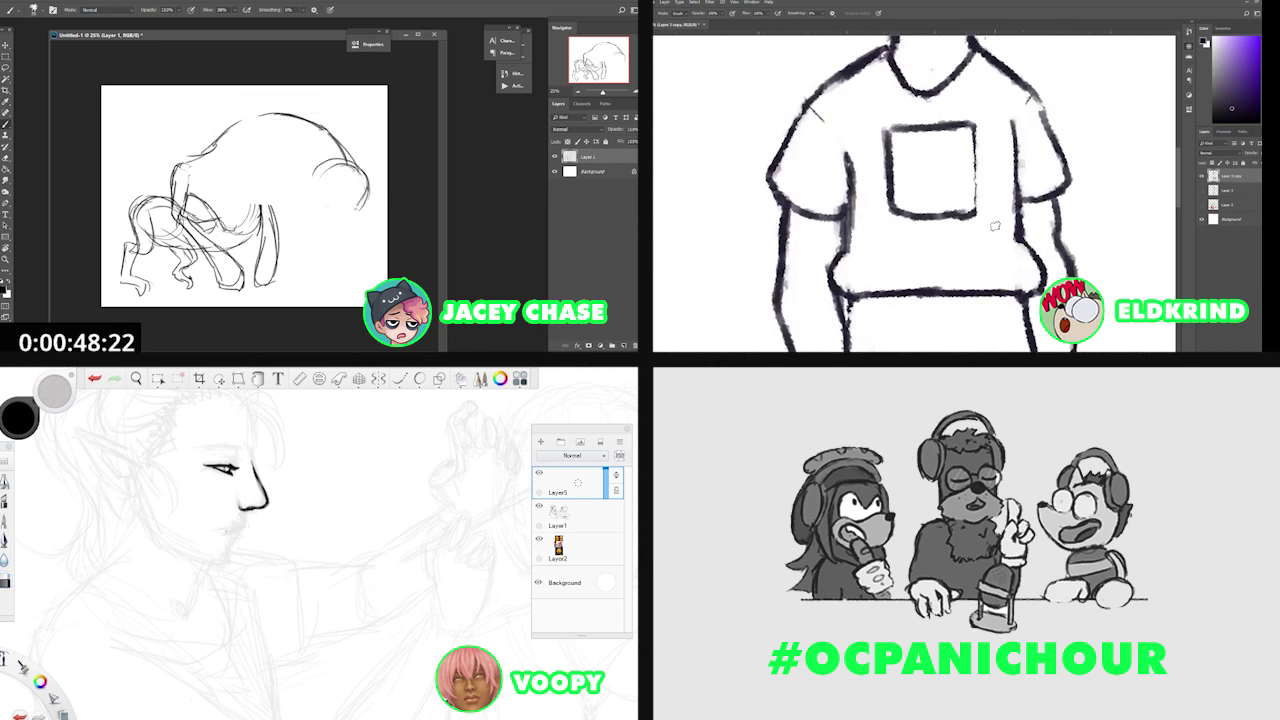
Sketch the creature's round head at the end of the arched neck, and thin the bottom edge of the shirt patch.
left_click_drag(328, 158, 300, 178)
left_click_drag(975, 219, 928, 217)
left_click_drag(300, 178, 316, 210)
left_click_drag(928, 217, 892, 215)
left_click_drag(362, 188, 318, 210)
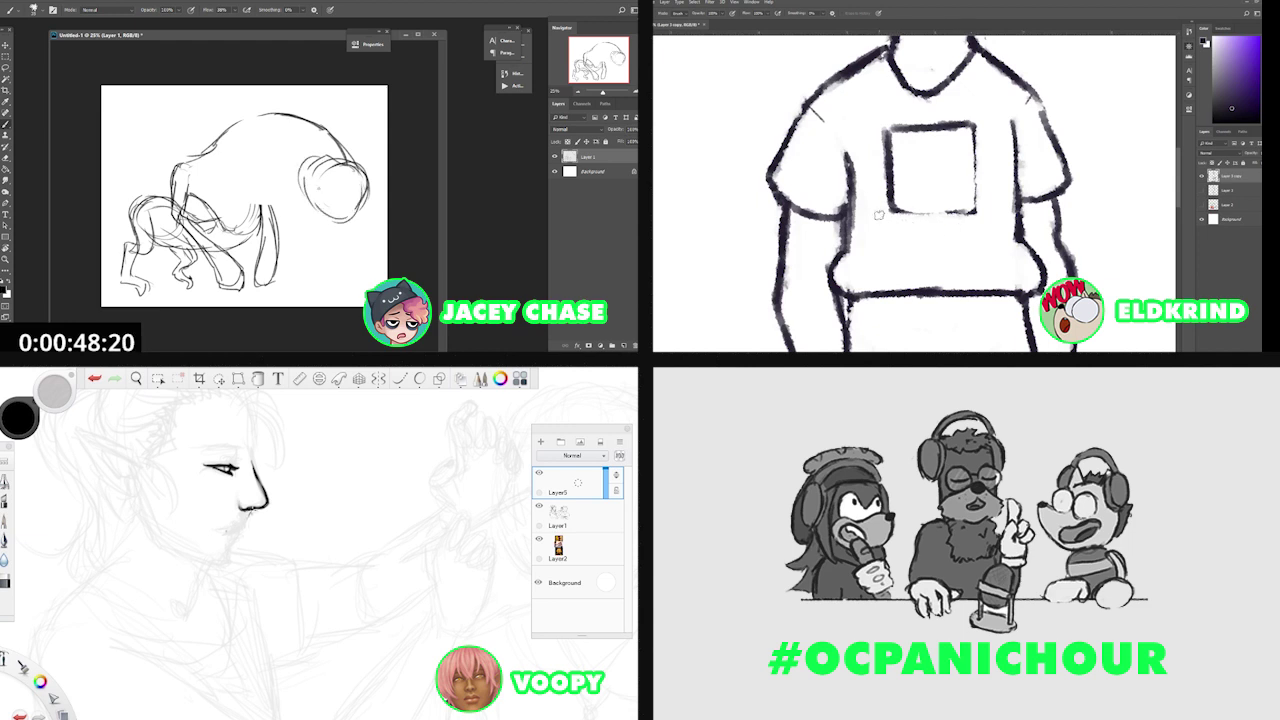
Thin the left edge of the shirt patch, and add short strokes for the creature's neck underside and the elf's lips.
left_click_drag(888, 222, 884, 202)
left_click_drag(886, 128, 882, 214)
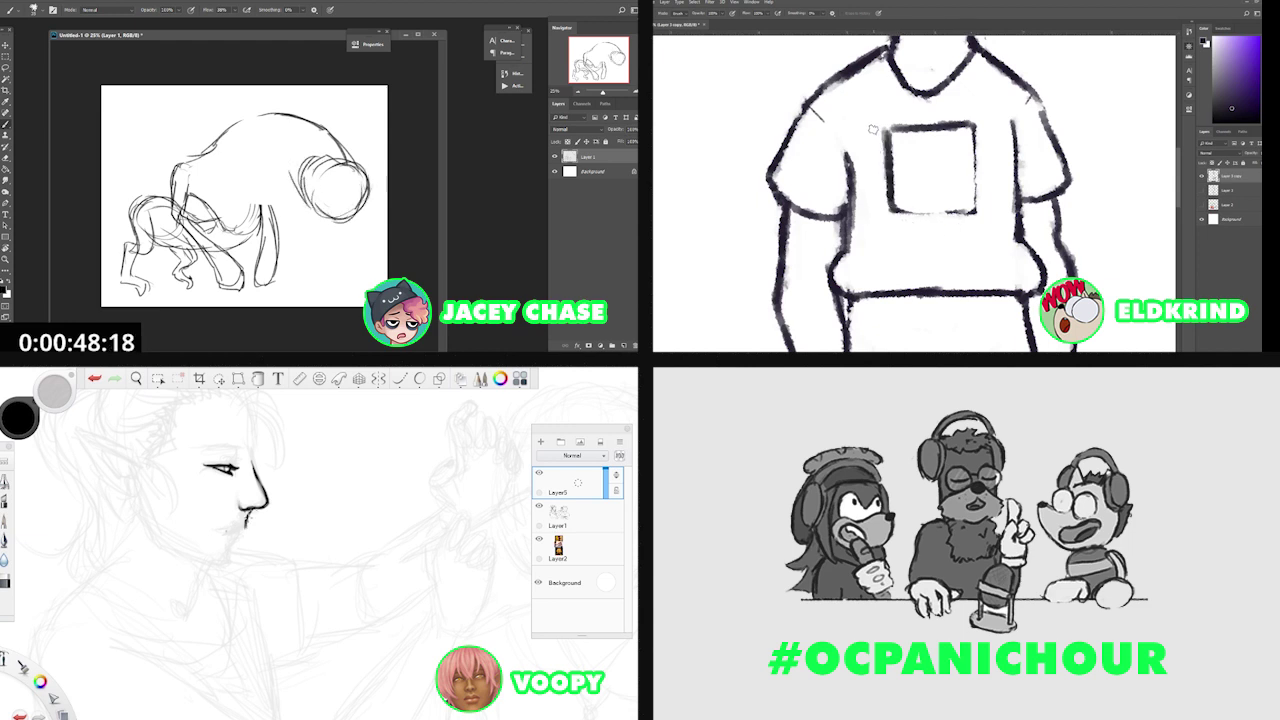
left_click_drag(880, 135, 881, 206)
mouse_move(264, 162)
left_mouse_down()
mouse_move(300, 186)
mouse_move(286, 172)
left_mouse_up()
left_click_drag(881, 206, 881, 188)
left_click_drag(250, 516, 244, 532)
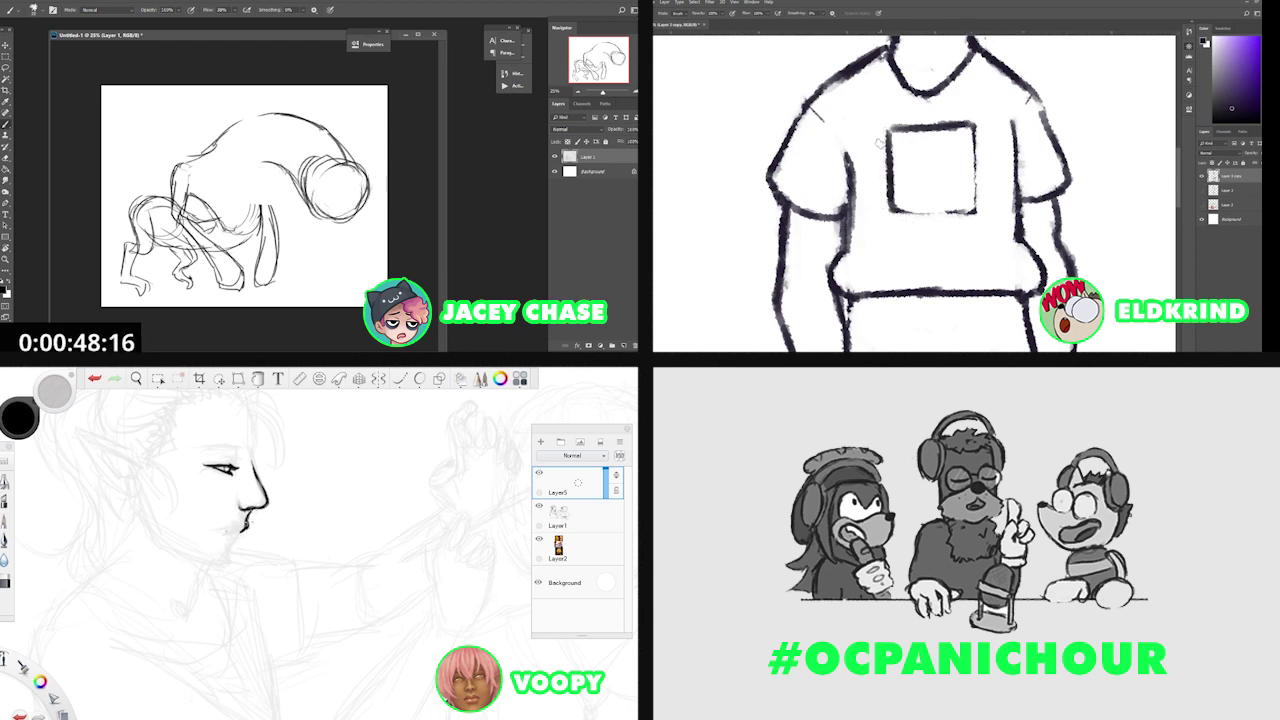
left_click_drag(881, 140, 882, 196)
Draw the corner of the elf's mouth, and erase the creature's neck underside together with the inner side of its head.
left_click_drag(282, 168, 296, 192)
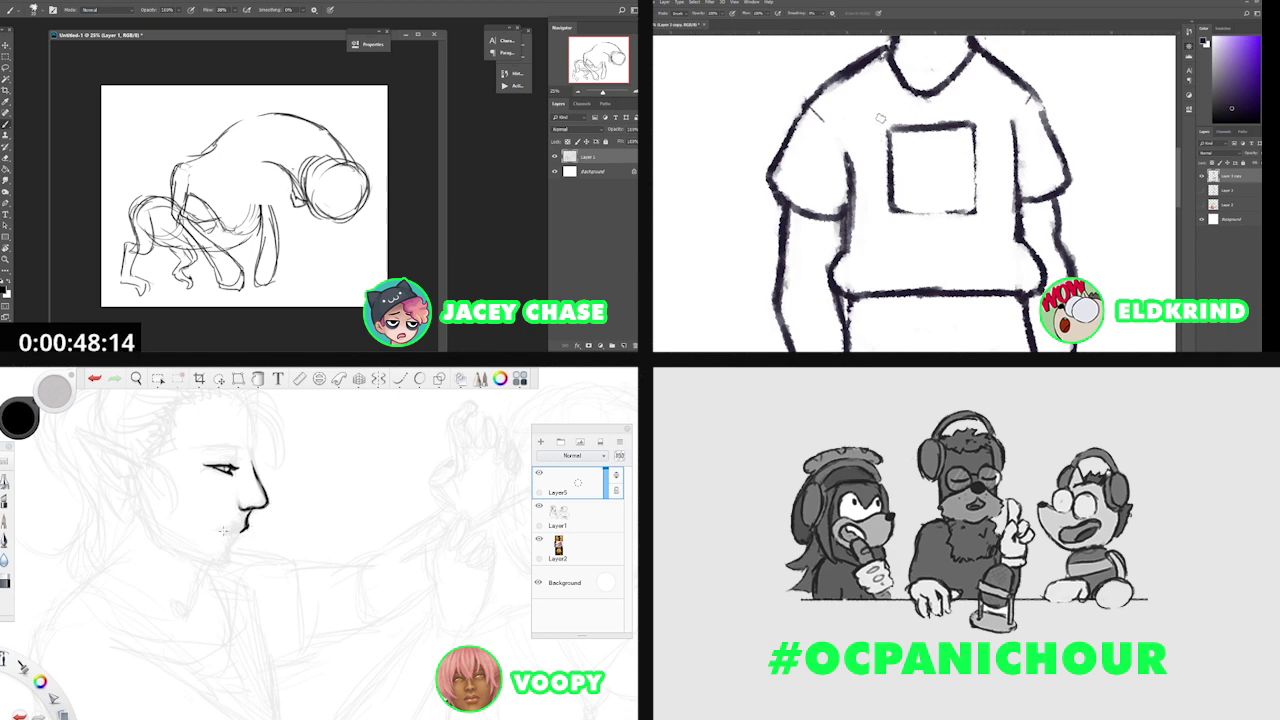
left_click_drag(224, 531, 219, 532)
left_click_drag(262, 163, 290, 180)
left_click_drag(925, 159, 875, 179)
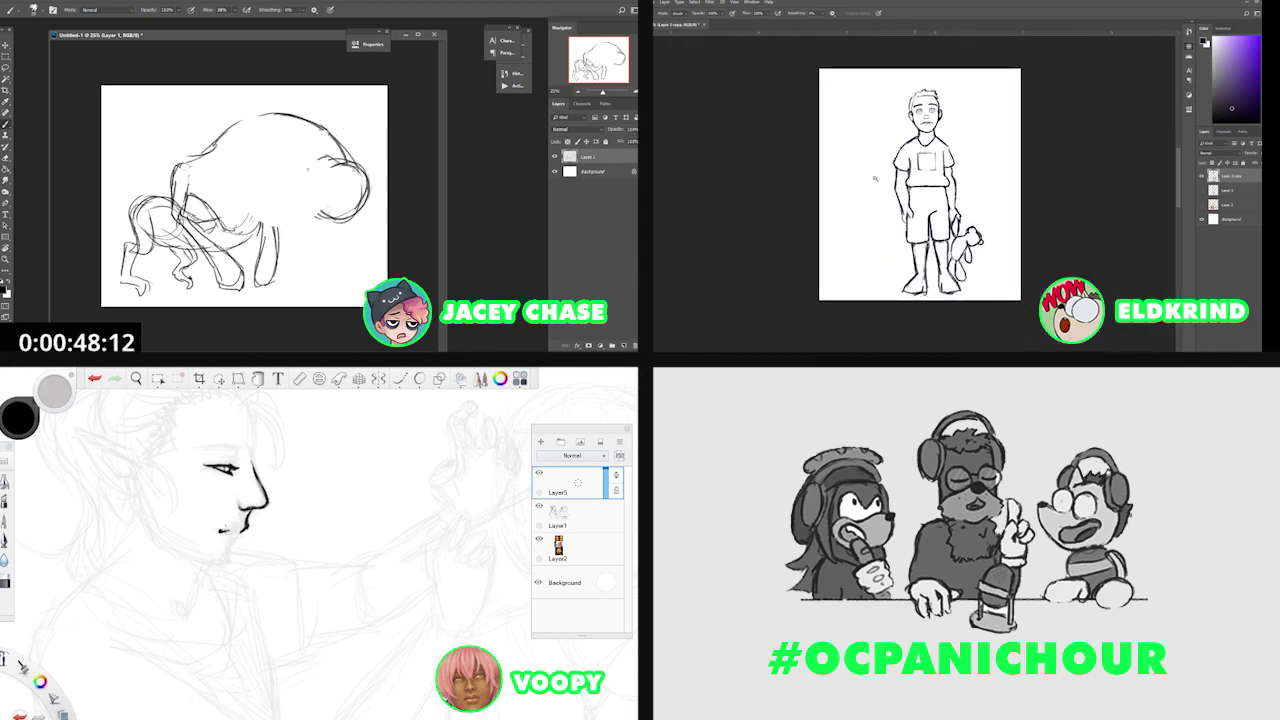
Draw the creature's neck underside with jagged teeth on its chest, and add stitch marks to the boy's shirt patch.
scroll(875, 179, "up", 5)
key("b")
left_click_drag(268, 178, 300, 213)
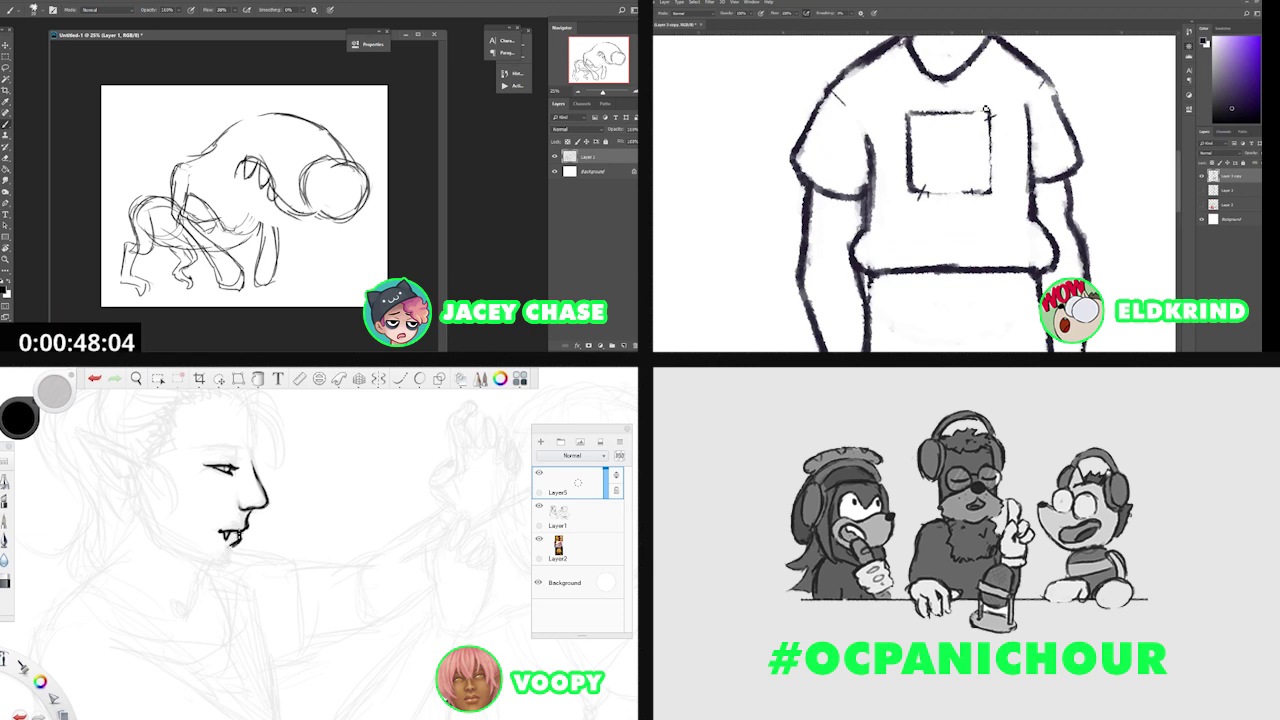
left_click_drag(986, 109, 985, 122)
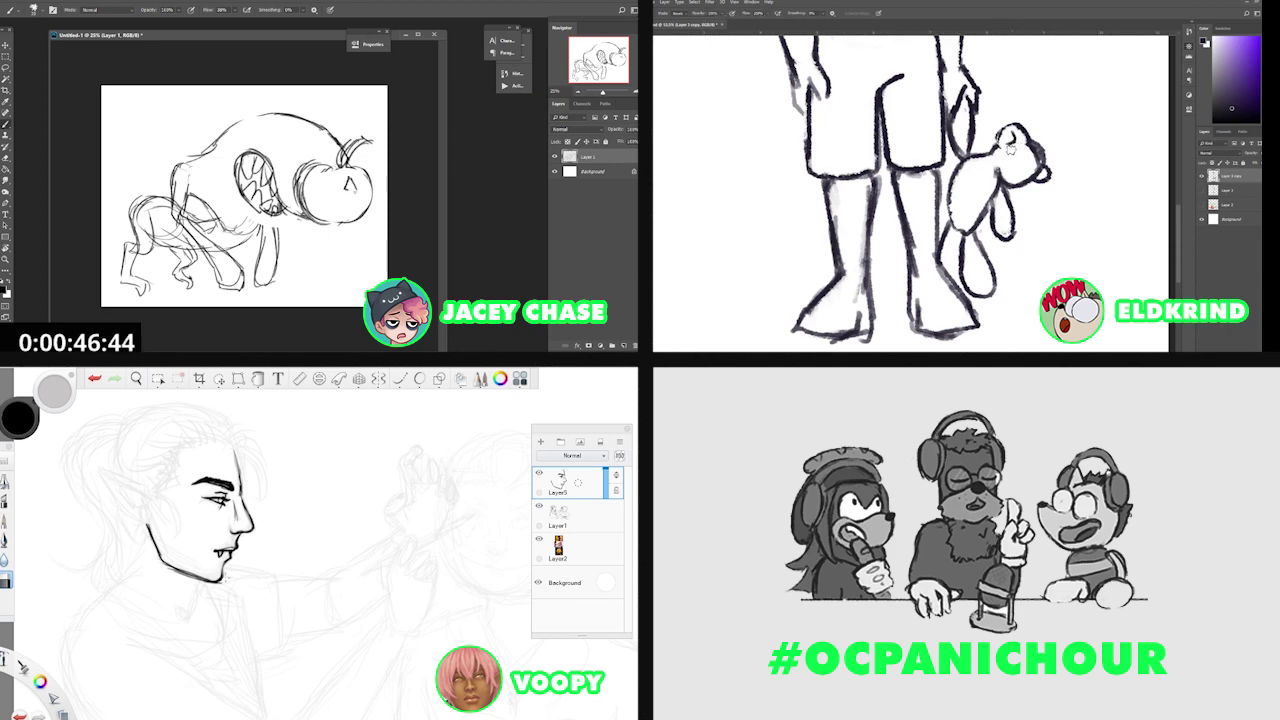
Draw the second eye on the creature's pumpkin face.
scroll(257, 506, "down", 3)
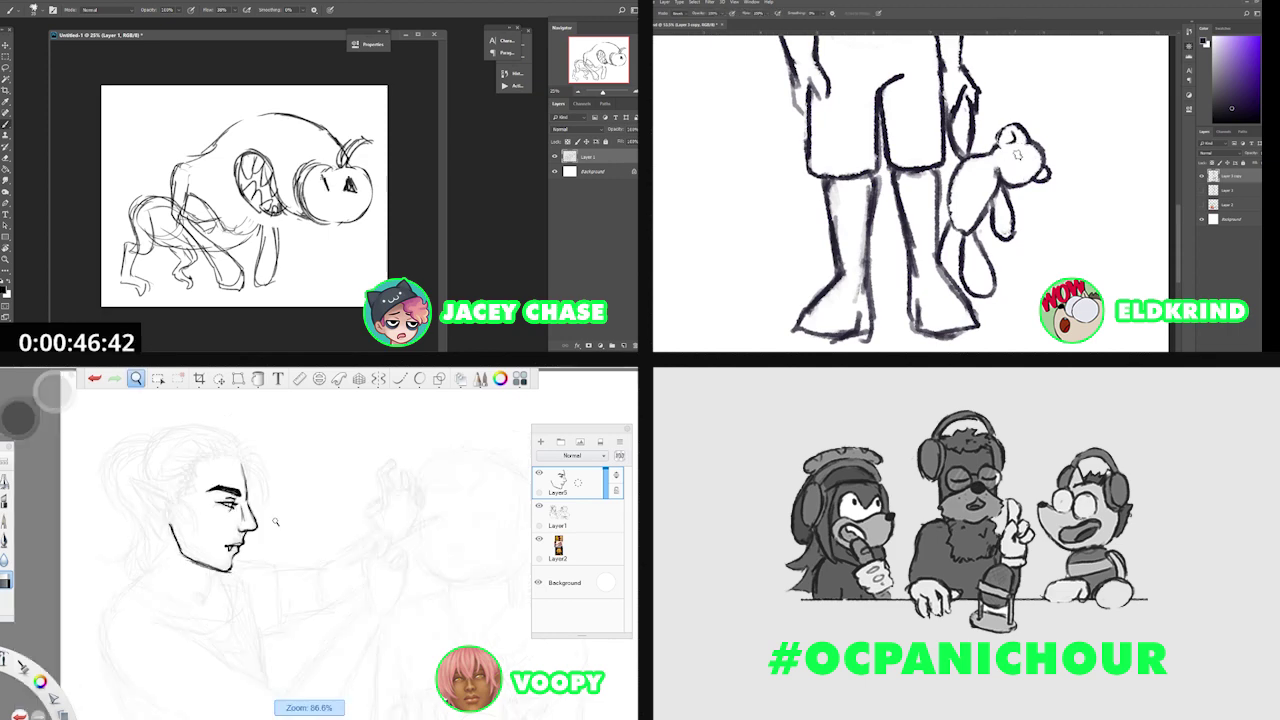
left_click_drag(323, 178, 327, 189)
scroll(257, 506, "up", 3)
scroll(998, 172, "up", 2)
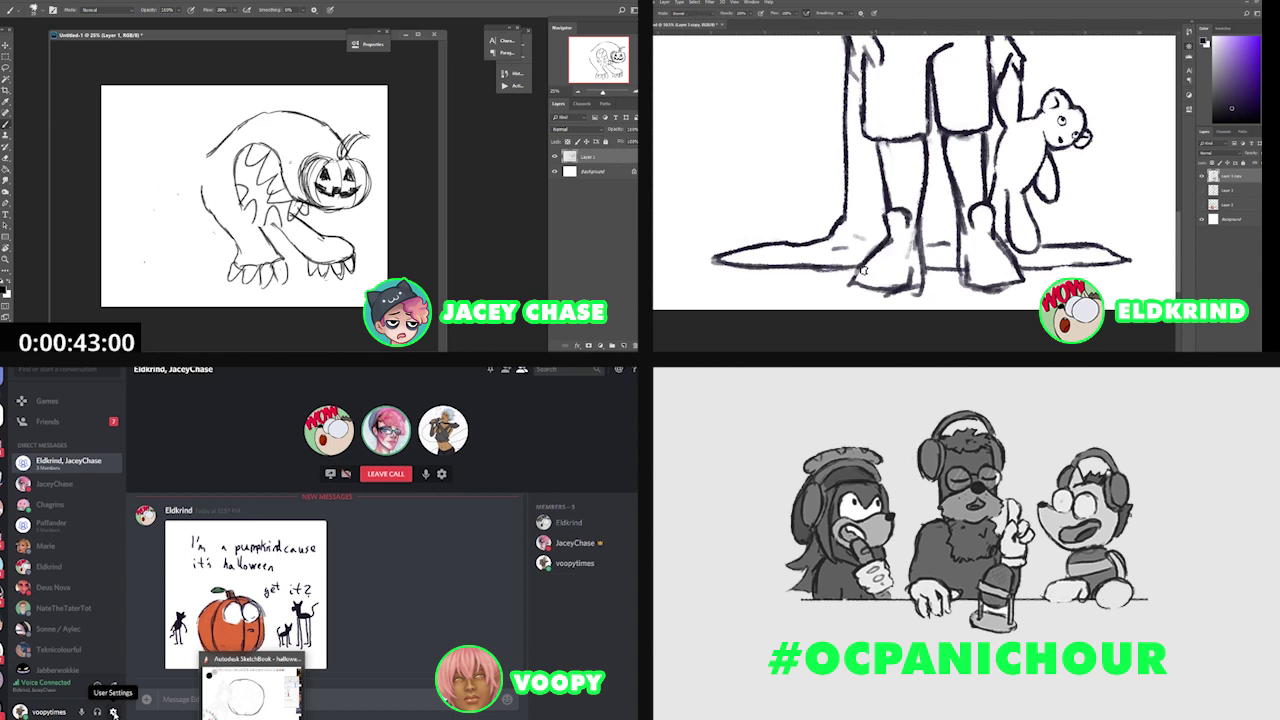
In Discord's voice settings, set the input device to Microphone (Realtek High Definition Audio).
left_click(113, 711)
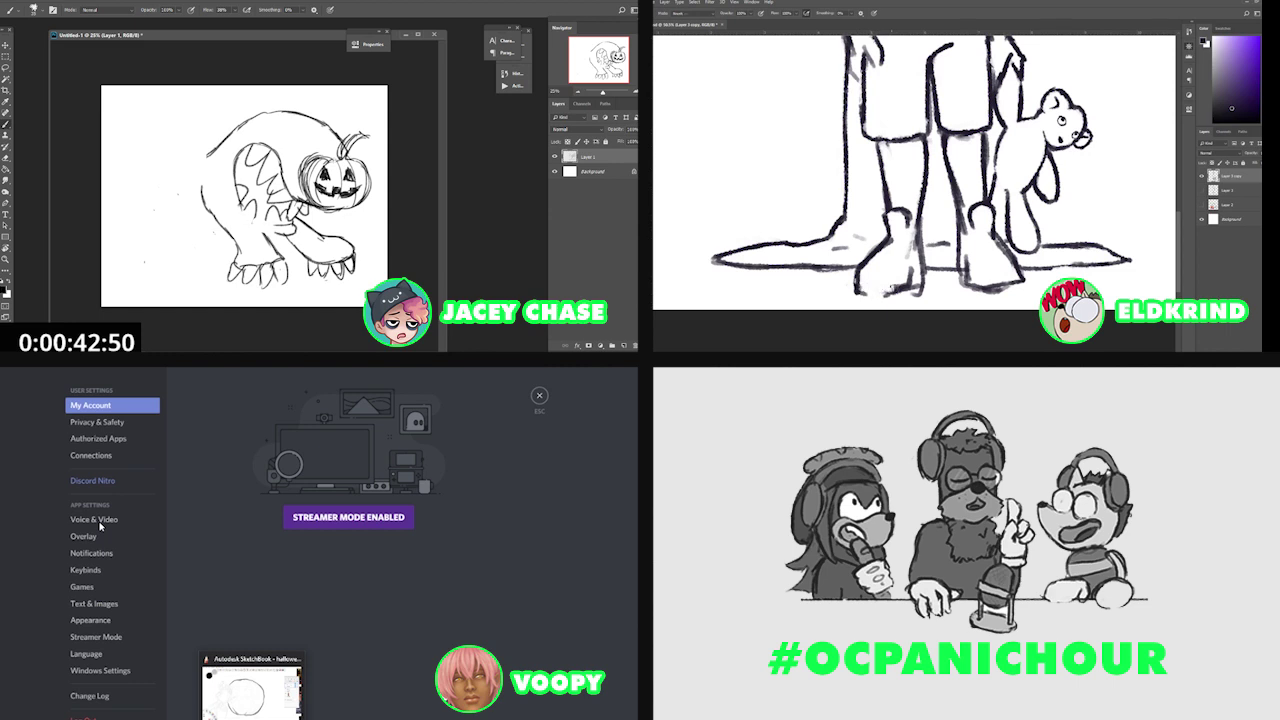
mouse_move(300, 712)
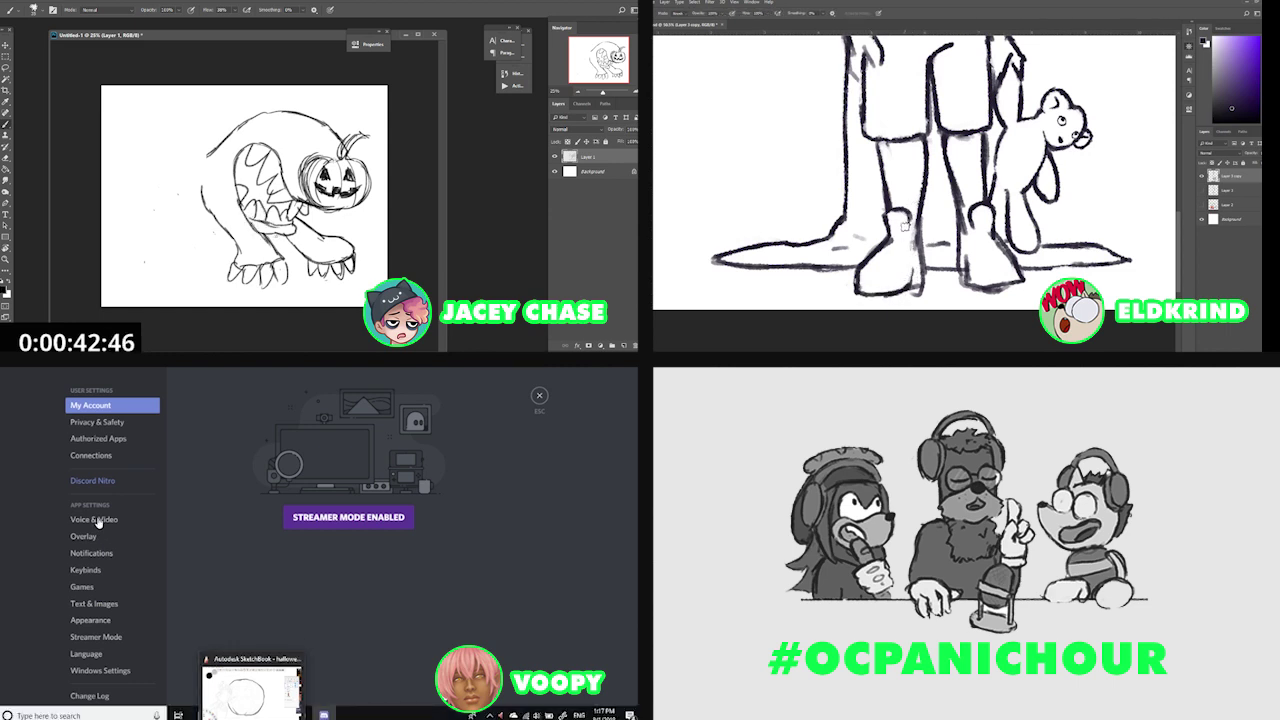
left_click(98, 520)
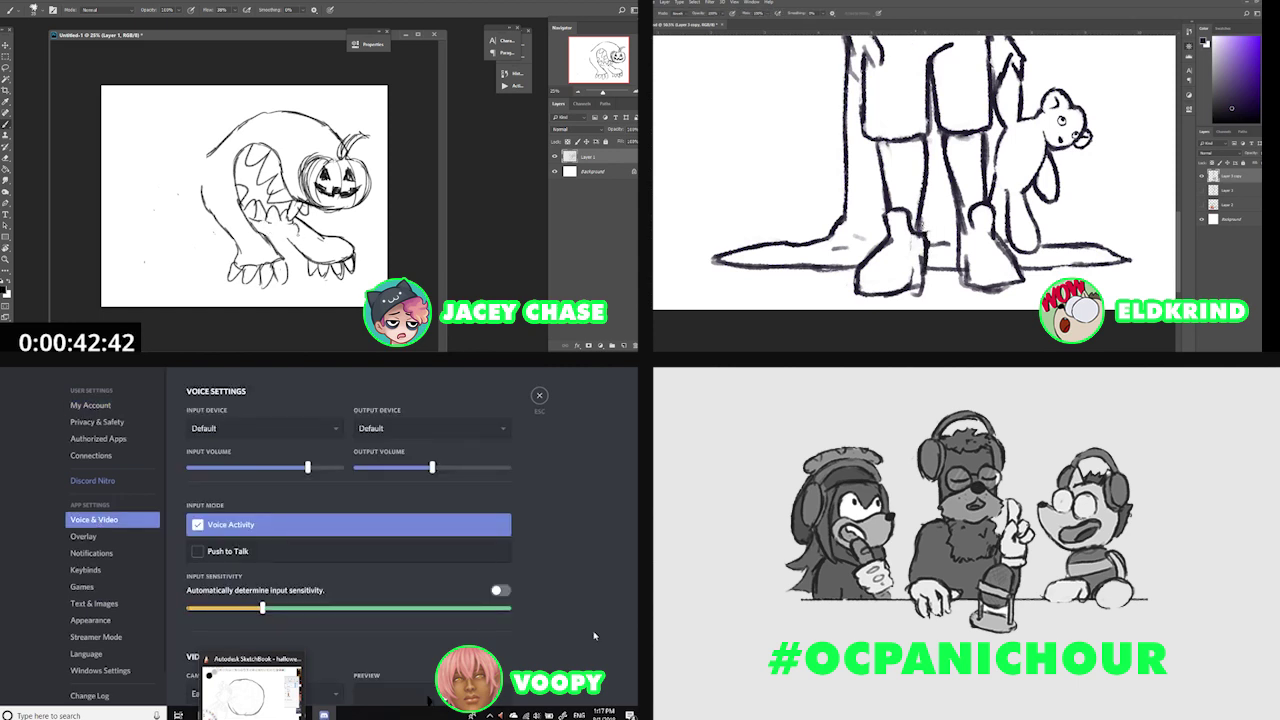
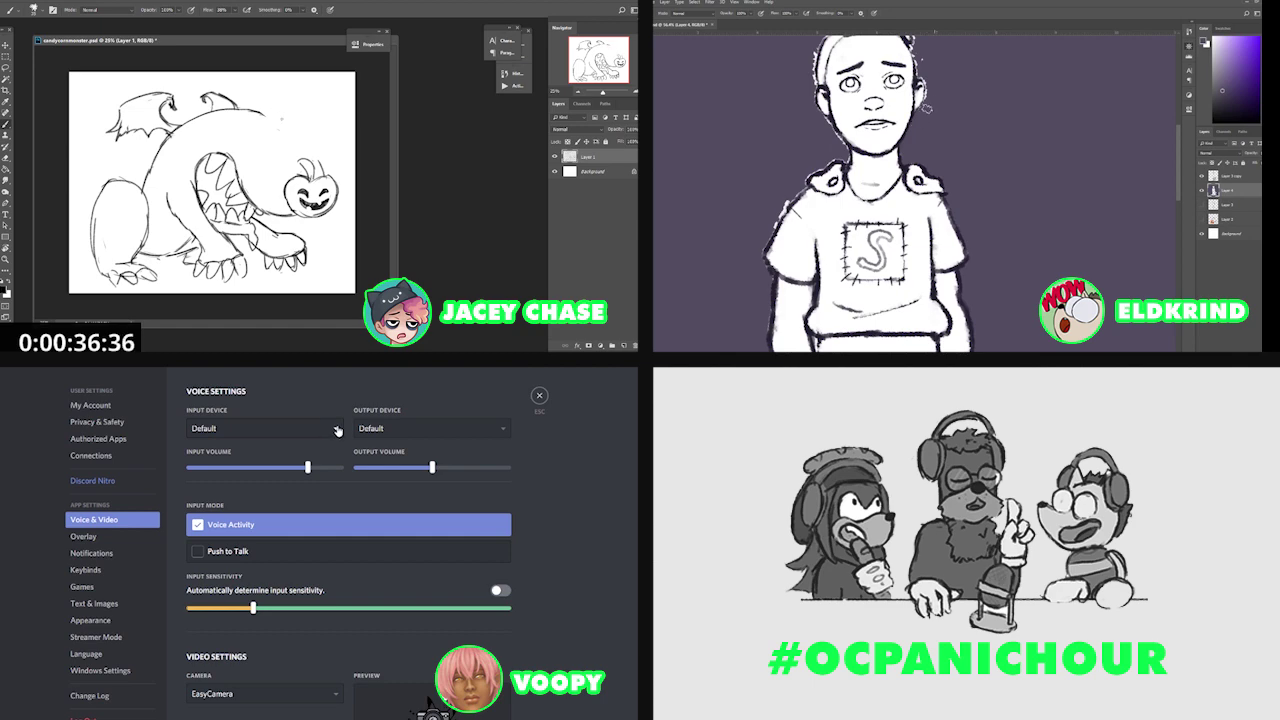
left_click(337, 430)
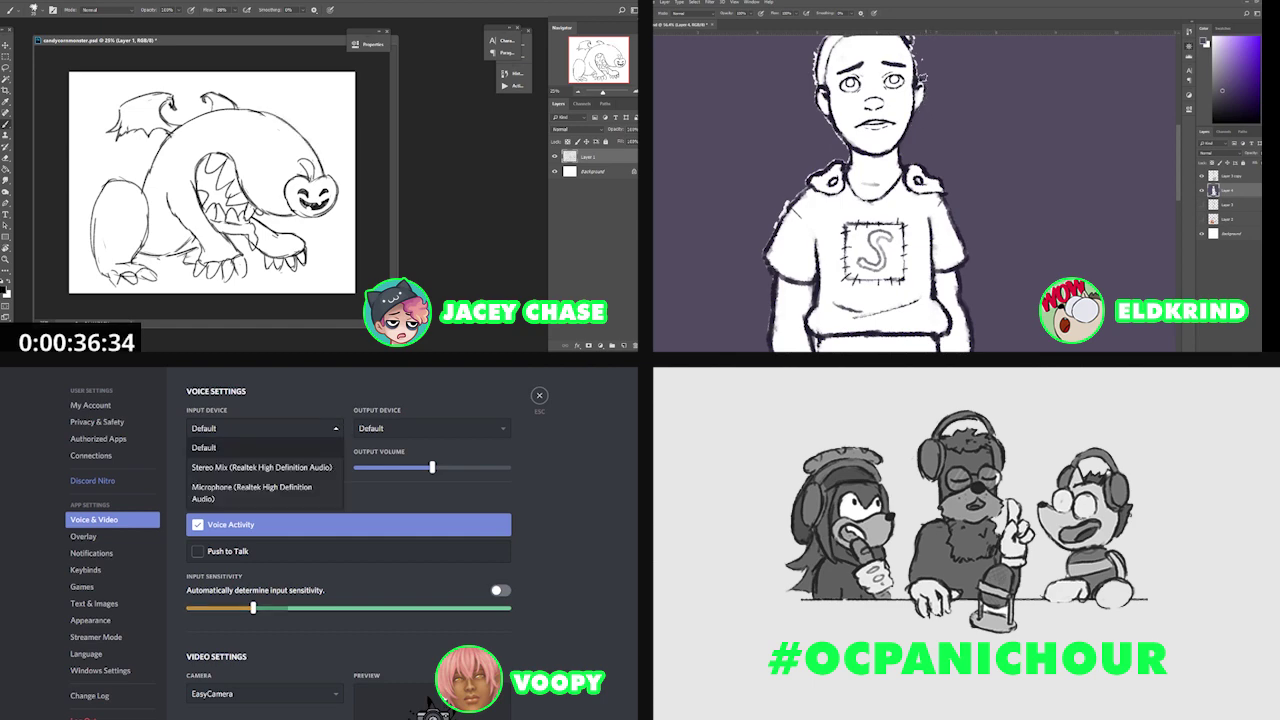
key("alt+Tab")
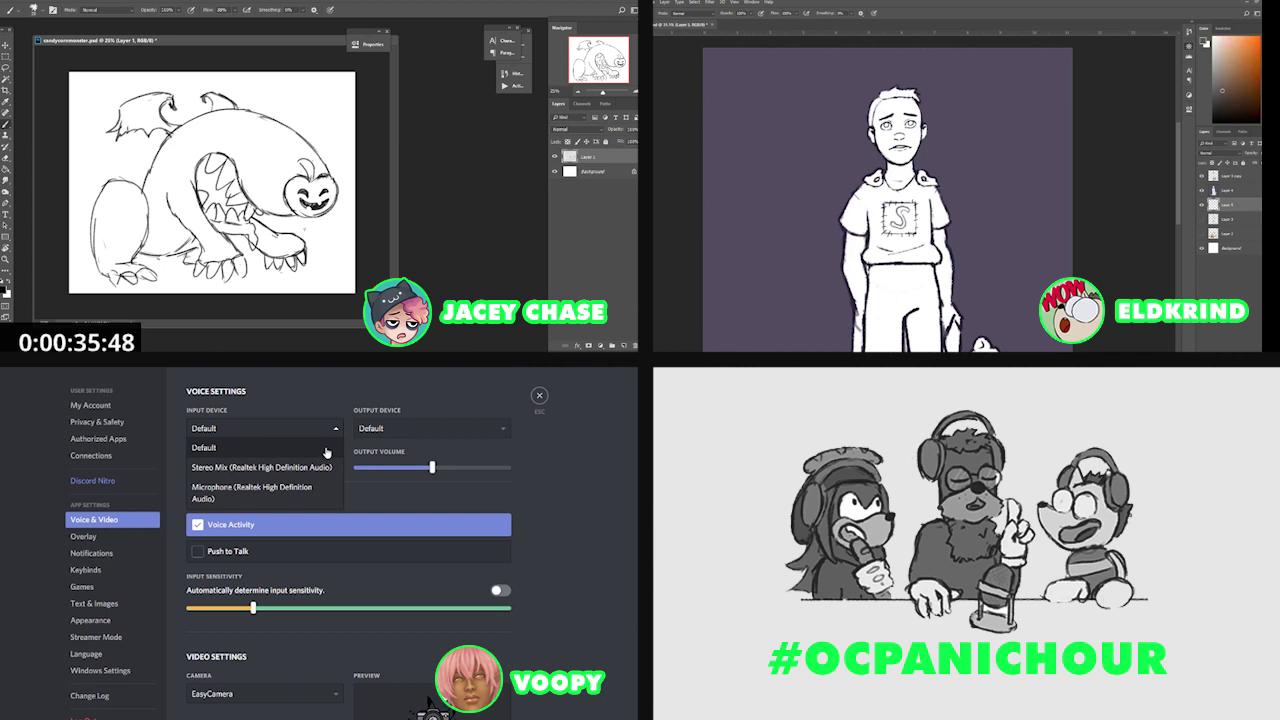
left_click(322, 490)
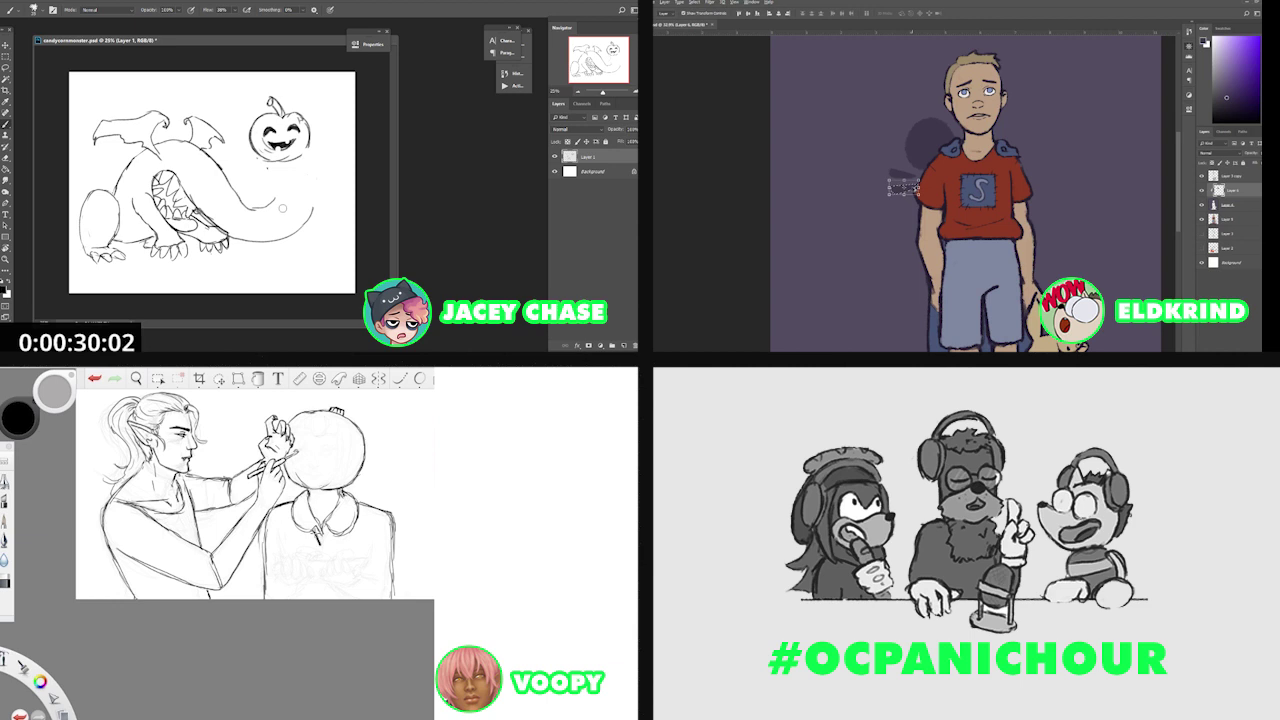
Cut out the creature's pumpkin head, paste it onto its own layer, and place it above the end of the neck.
key("l")
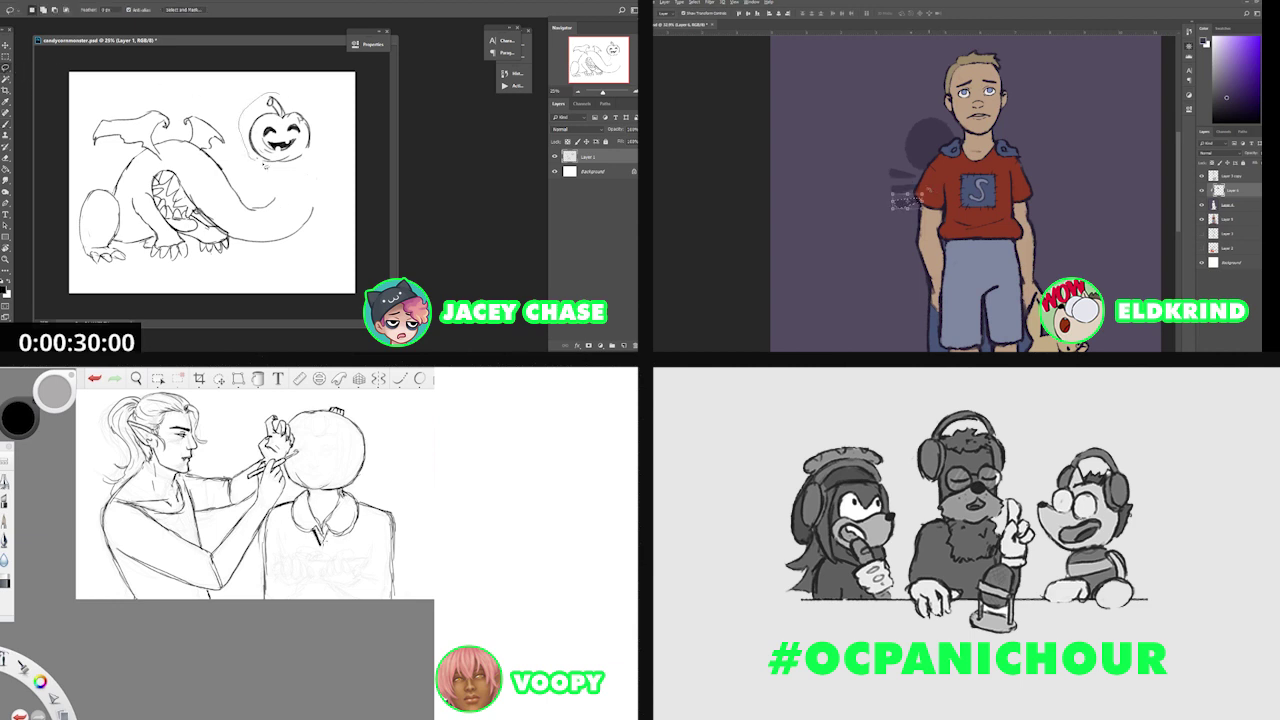
key("Delete")
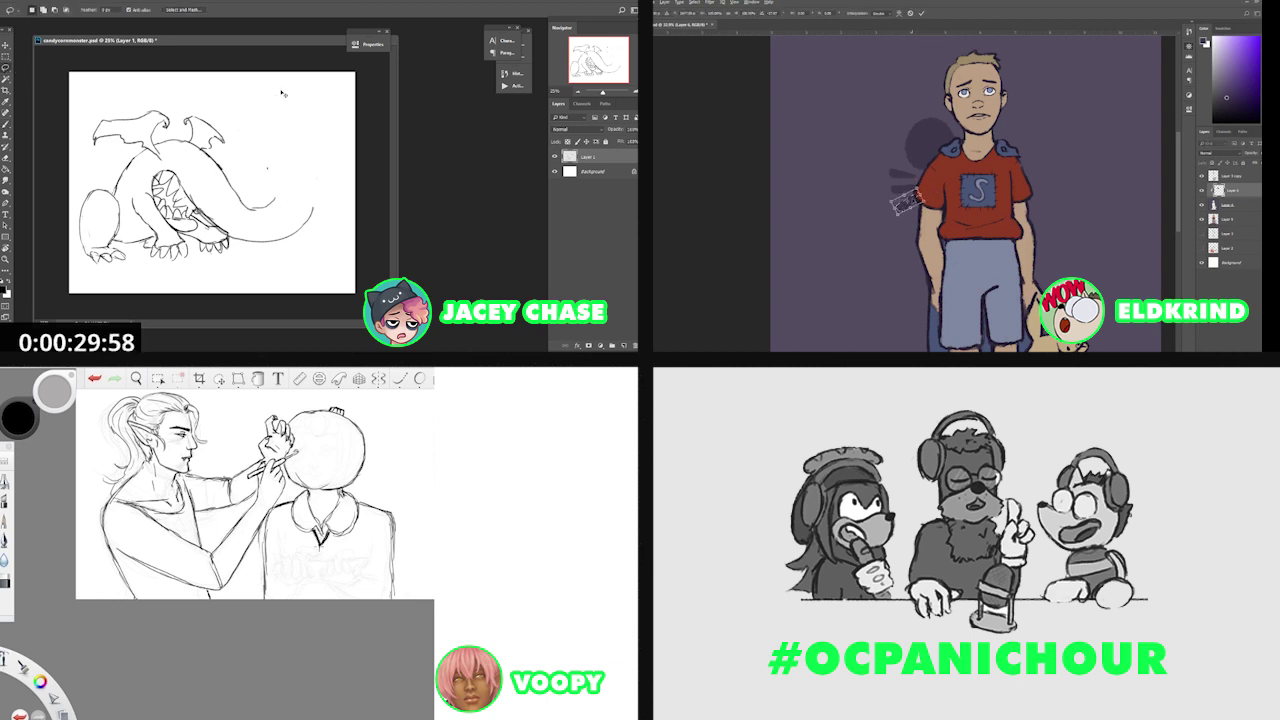
key("ctrl+v")
key("Return")
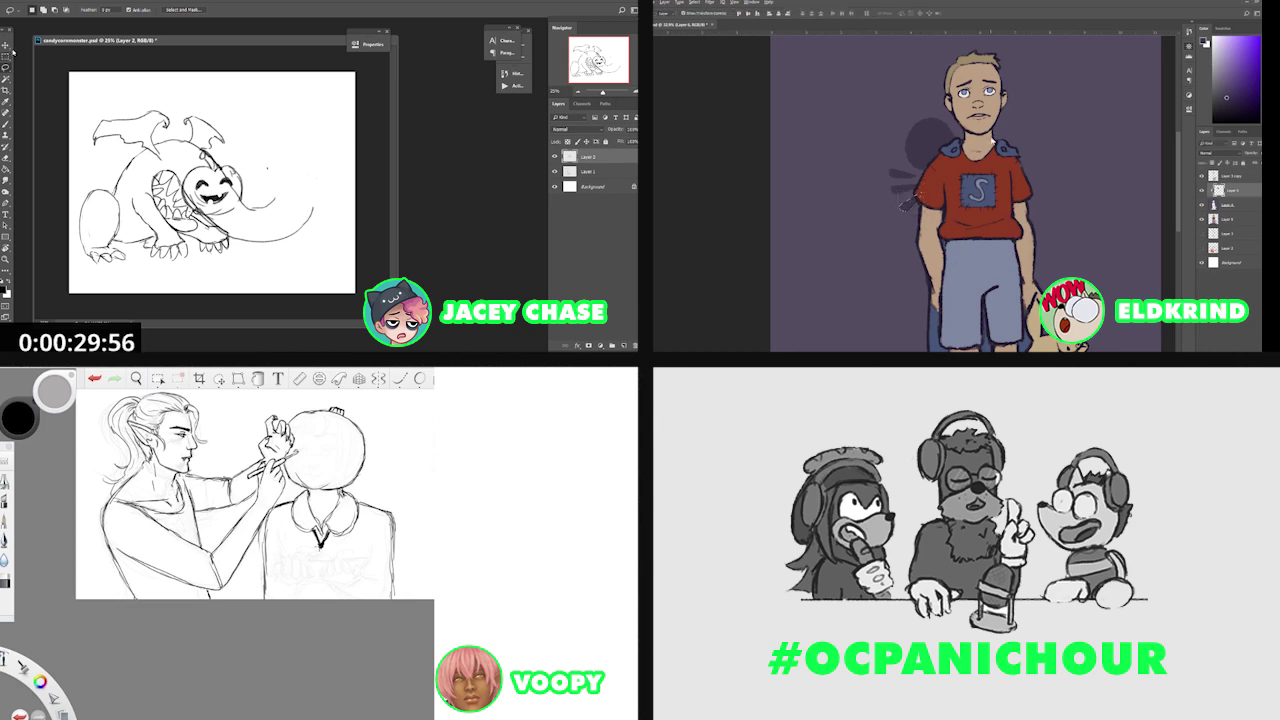
left_click(6, 45)
mouse_move(212, 176)
left_mouse_down()
mouse_move(308, 140)
mouse_move(298, 233)
mouse_move(310, 133)
left_mouse_up()
On Layer 1, draw the creature's curved neck line around the pumpkin head with the brush.
left_click(588, 171)
left_click(6, 124)
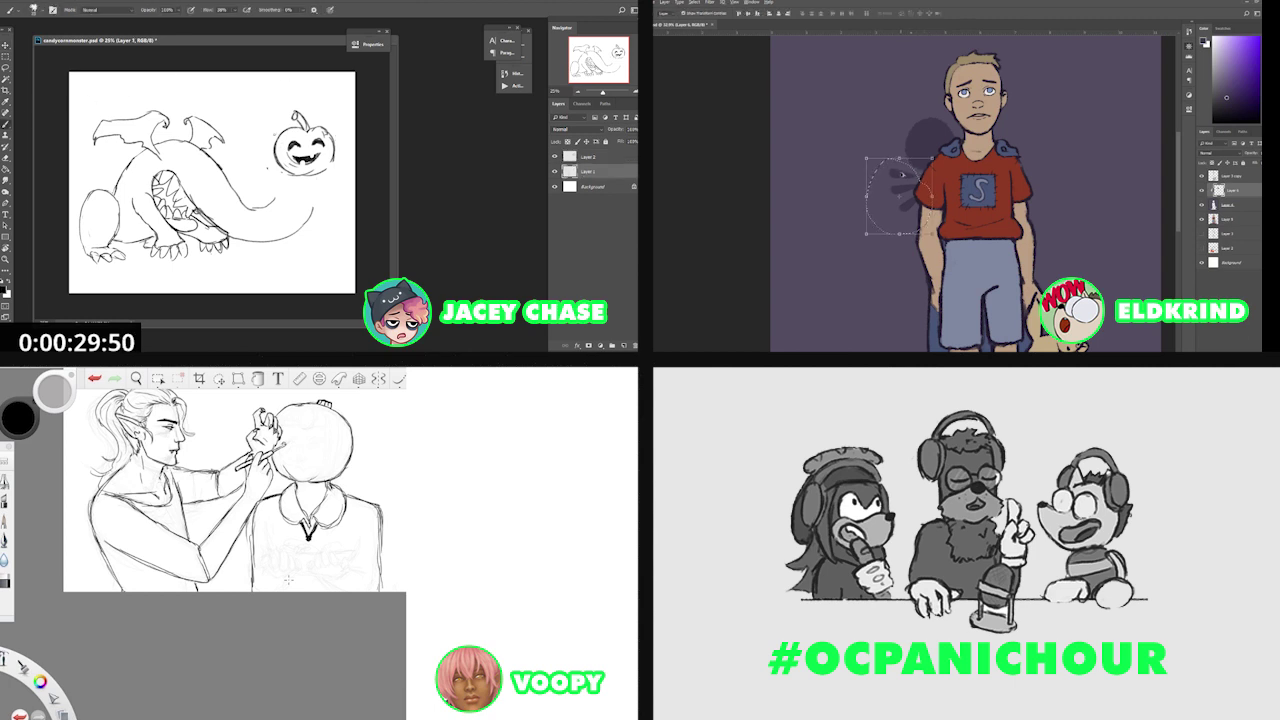
mouse_move(270, 131)
left_mouse_down()
mouse_move(312, 112)
mouse_move(332, 141)
left_mouse_up()
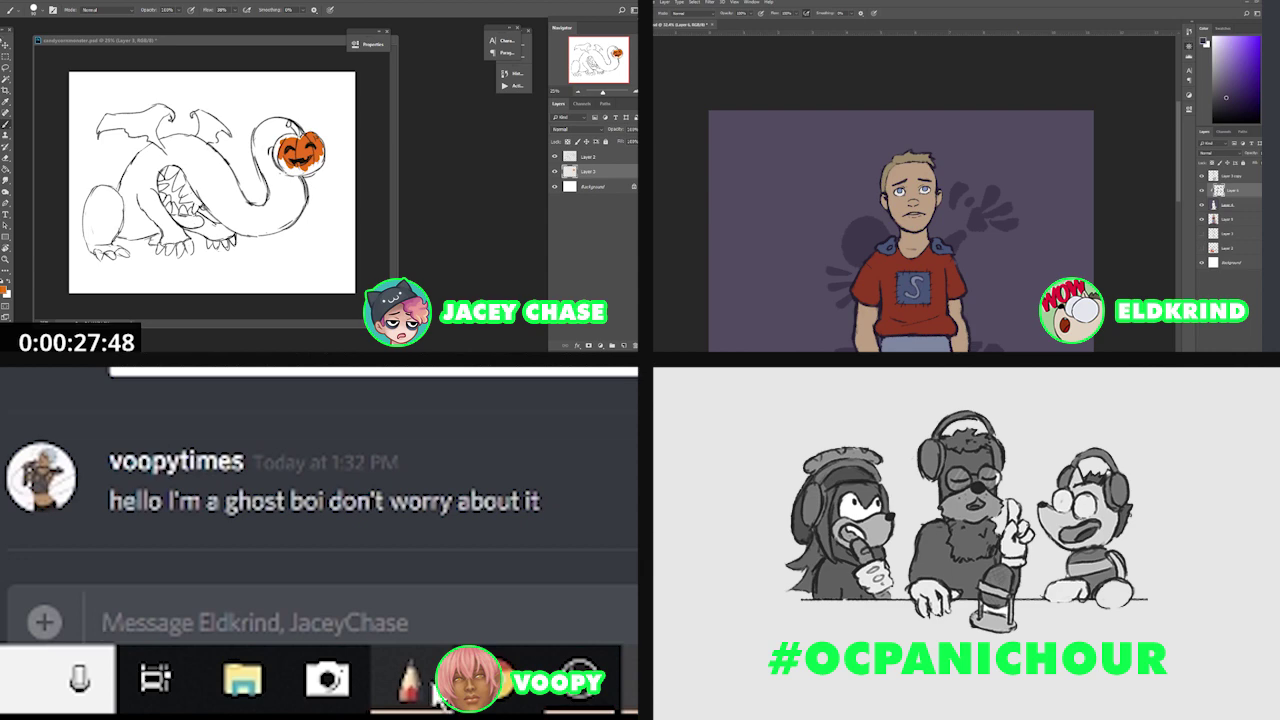
Switch to the SketchBook window, and send the message "don't worry about it" in the Discord group chat.
left_click(410, 688)
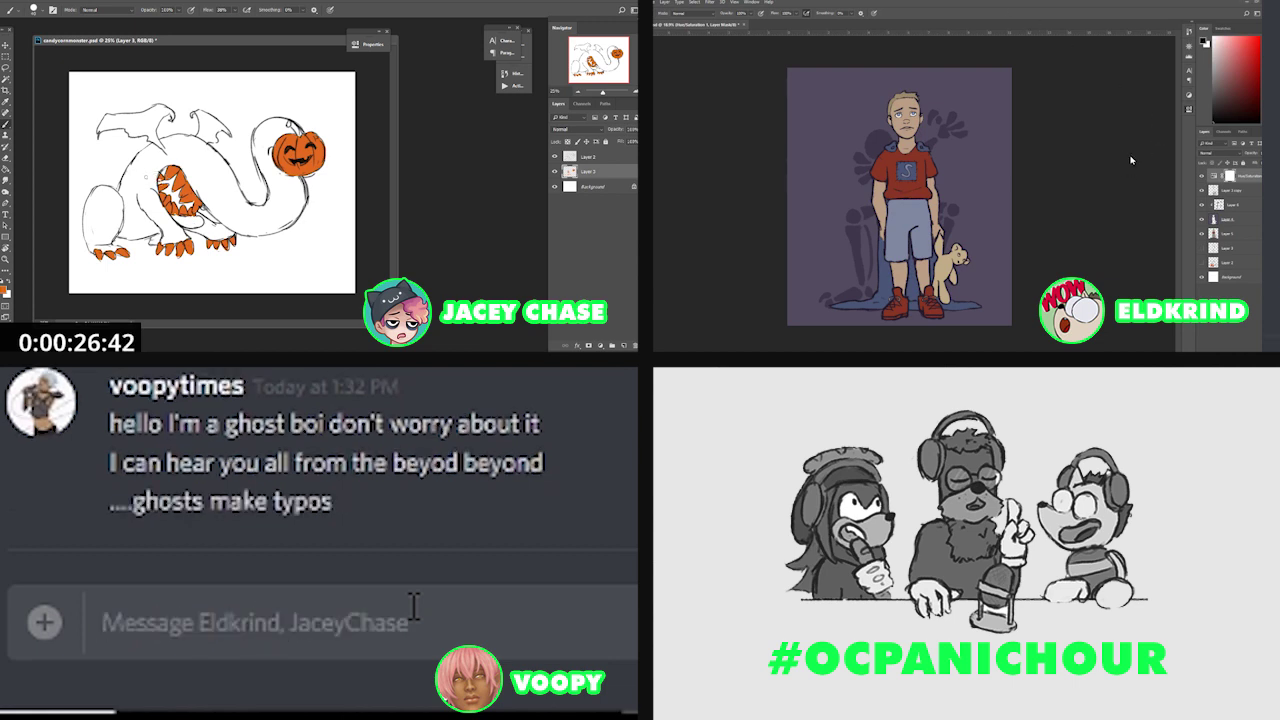
type("don")
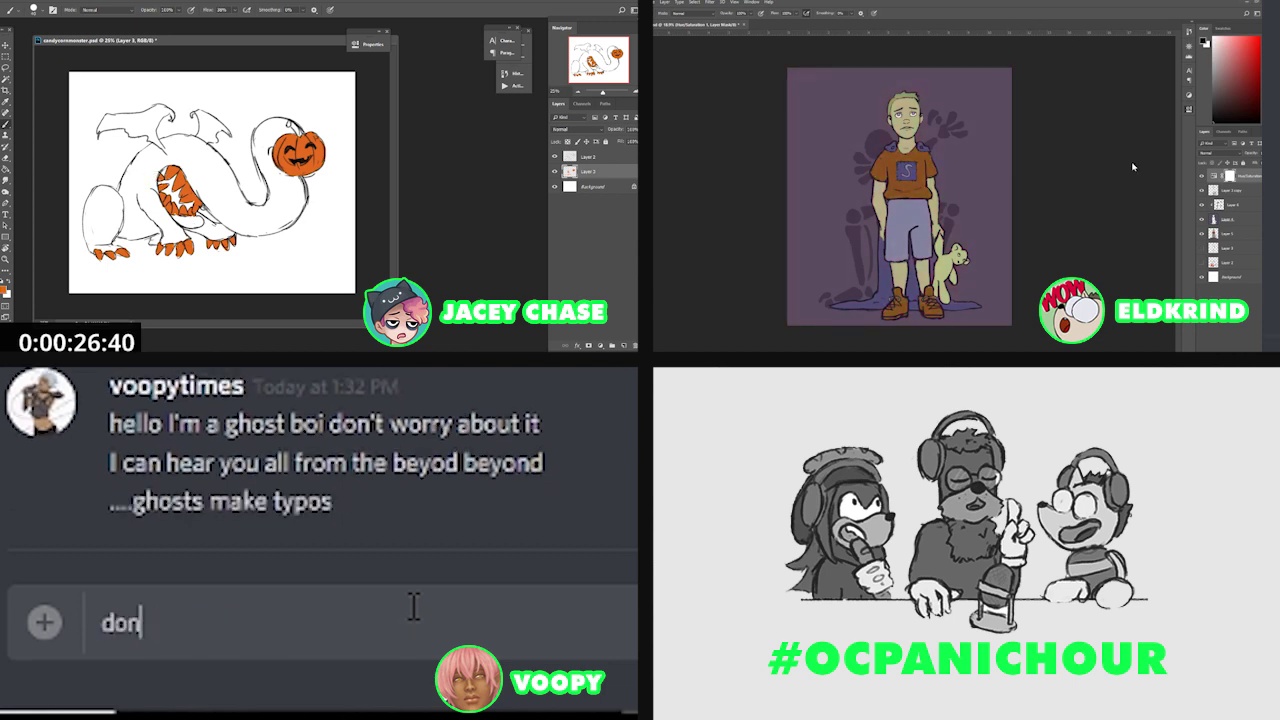
type("'t worry about it")
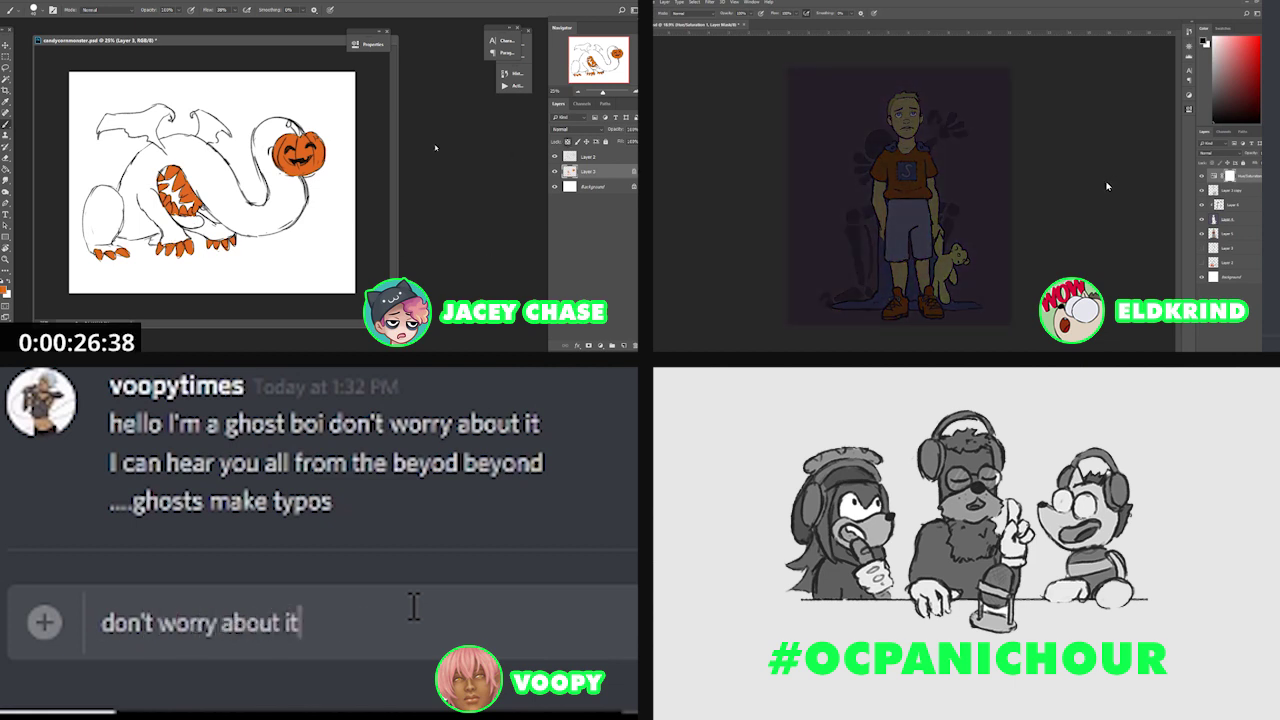
key("Return")
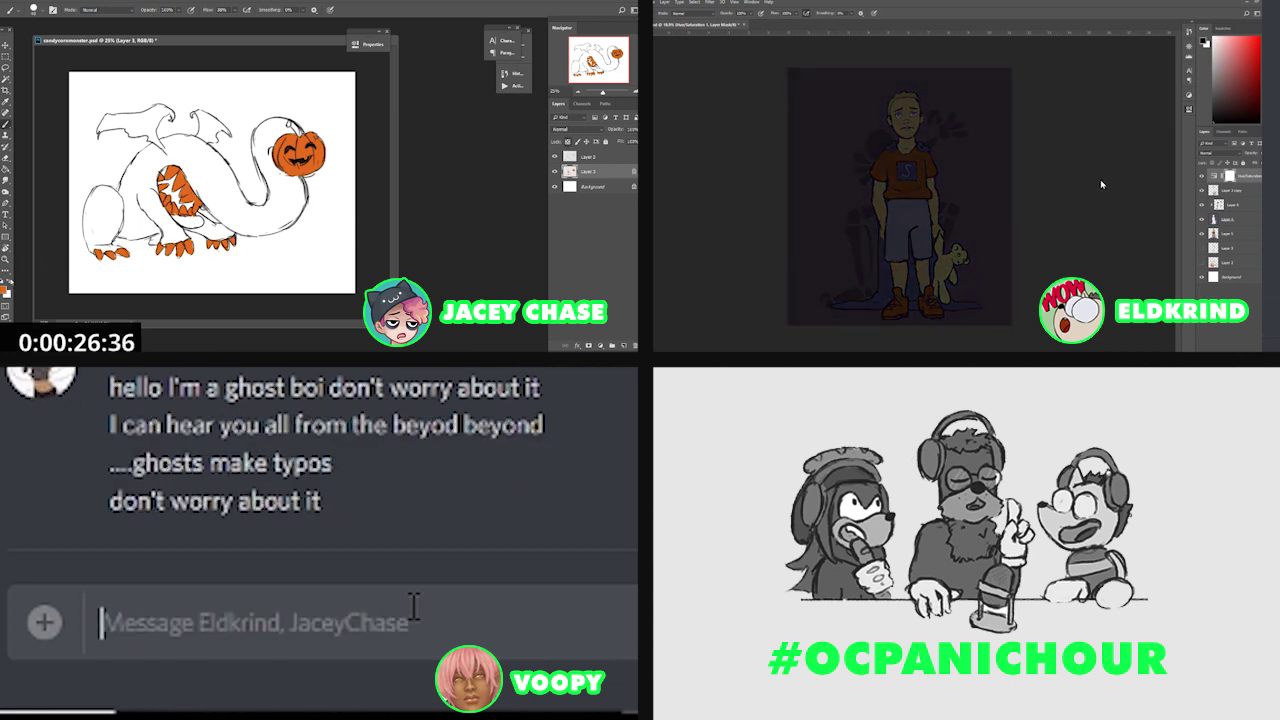
Set the creature's foreground color to golden yellow with hue 48 and saturation 77, and switch from Discord back to SketchBook.
mouse_move(600, 705)
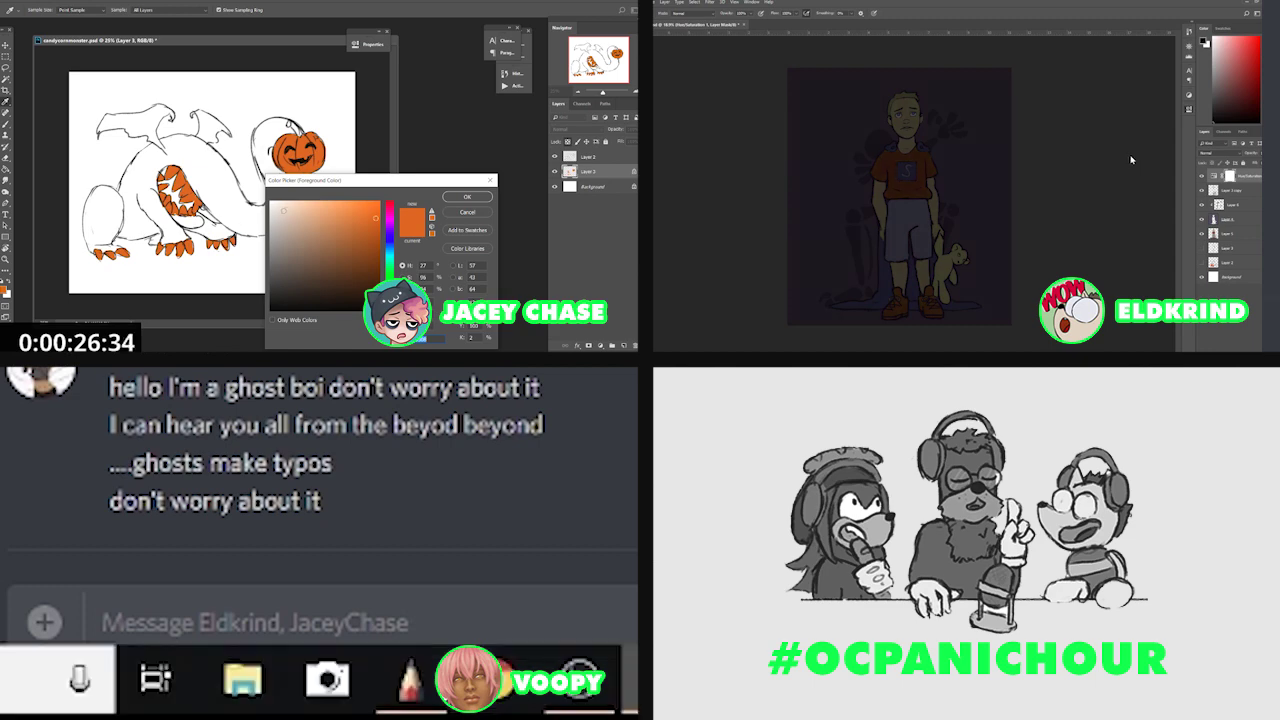
left_click(289, 203)
left_click(390, 295)
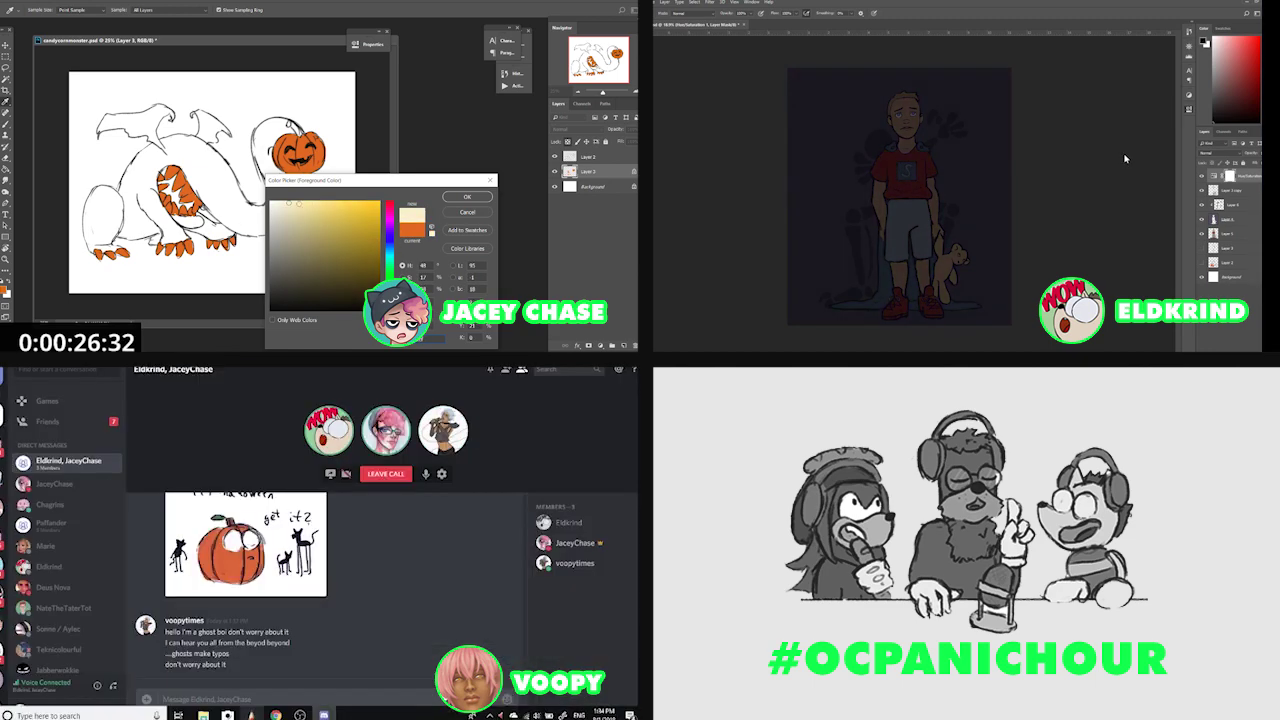
mouse_move(409, 698)
mouse_move(340, 215)
left_mouse_down()
mouse_move(354, 228)
mouse_move(353, 199)
left_mouse_up()
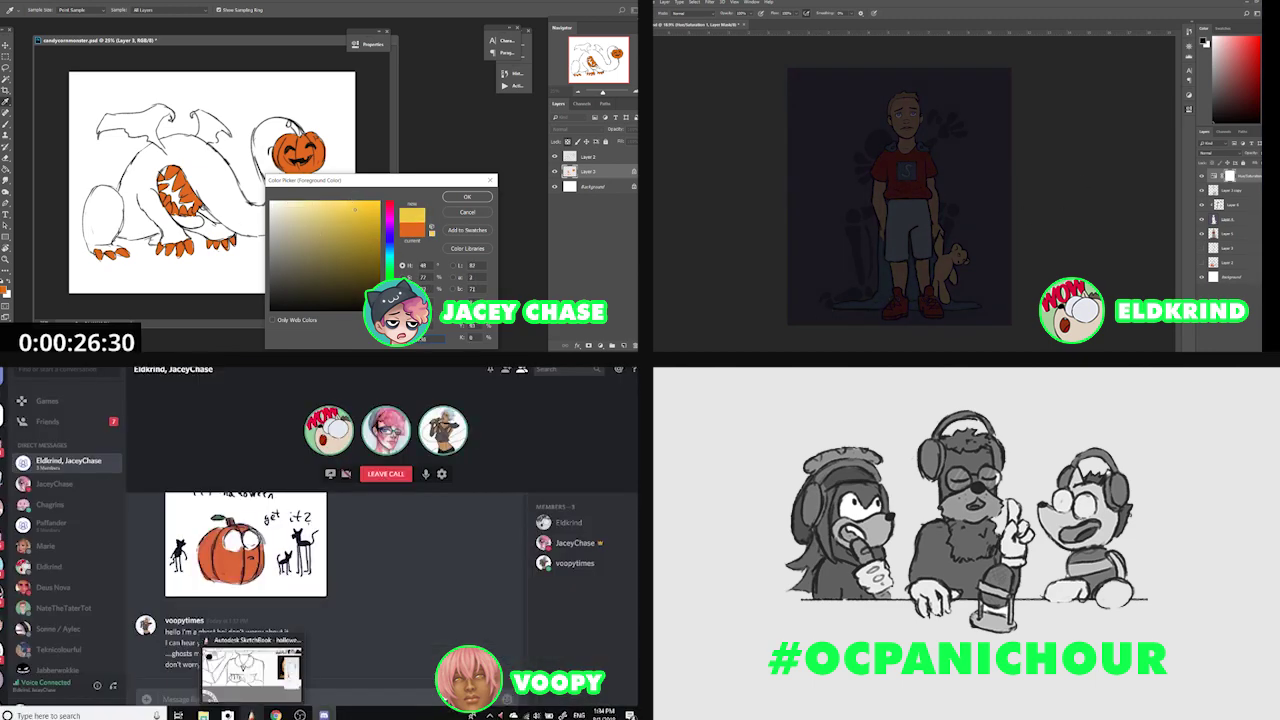
left_click(251, 712)
left_click(466, 197)
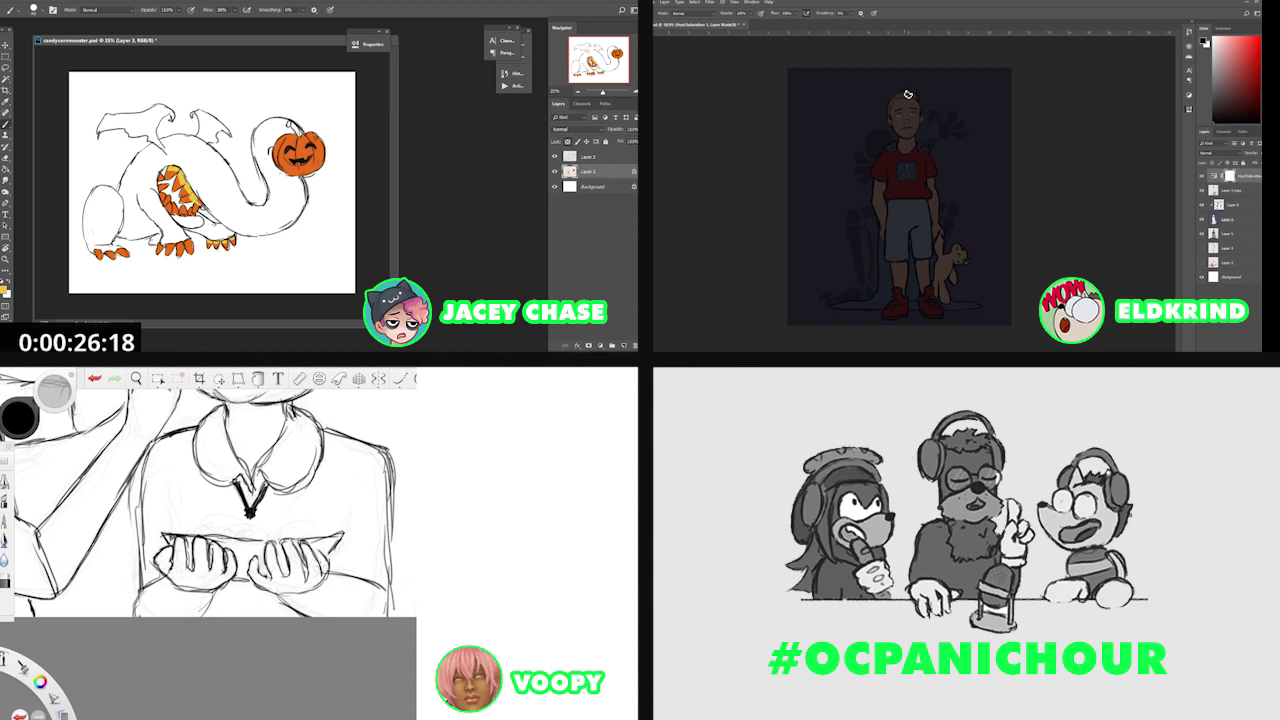
Paint on the mask of the dark Hue/Saturation adjustment over the boy's head to bring light back to his face.
left_click_drag(906, 145, 943, 107)
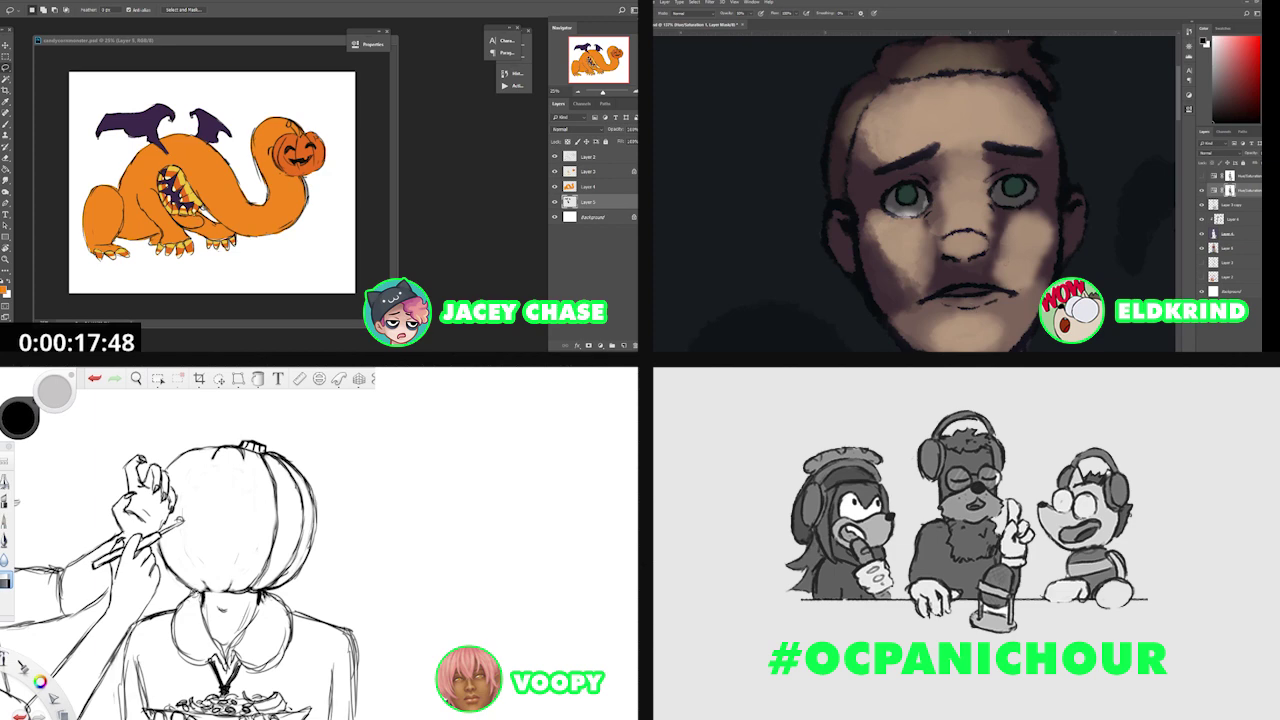
Refine the light and shadow shapes on the boy's cheeks and nose on the Hue/Saturation mask, and select the creature's Layer 2.
key("space")
mouse_move(226, 568)
left_mouse_down()
mouse_move(172, 556)
mouse_move(249, 533)
mouse_move(215, 558)
mouse_move(251, 529)
mouse_move(293, 521)
left_mouse_up()
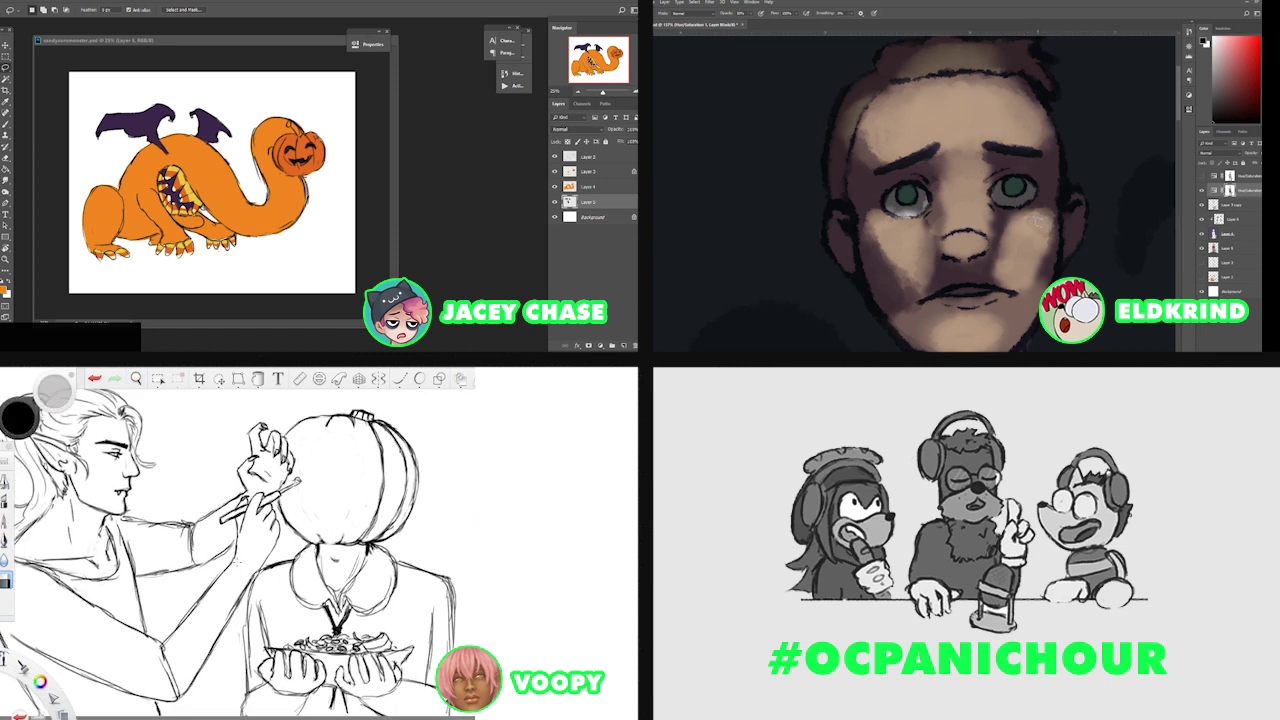
left_click_drag(1039, 220, 1016, 275)
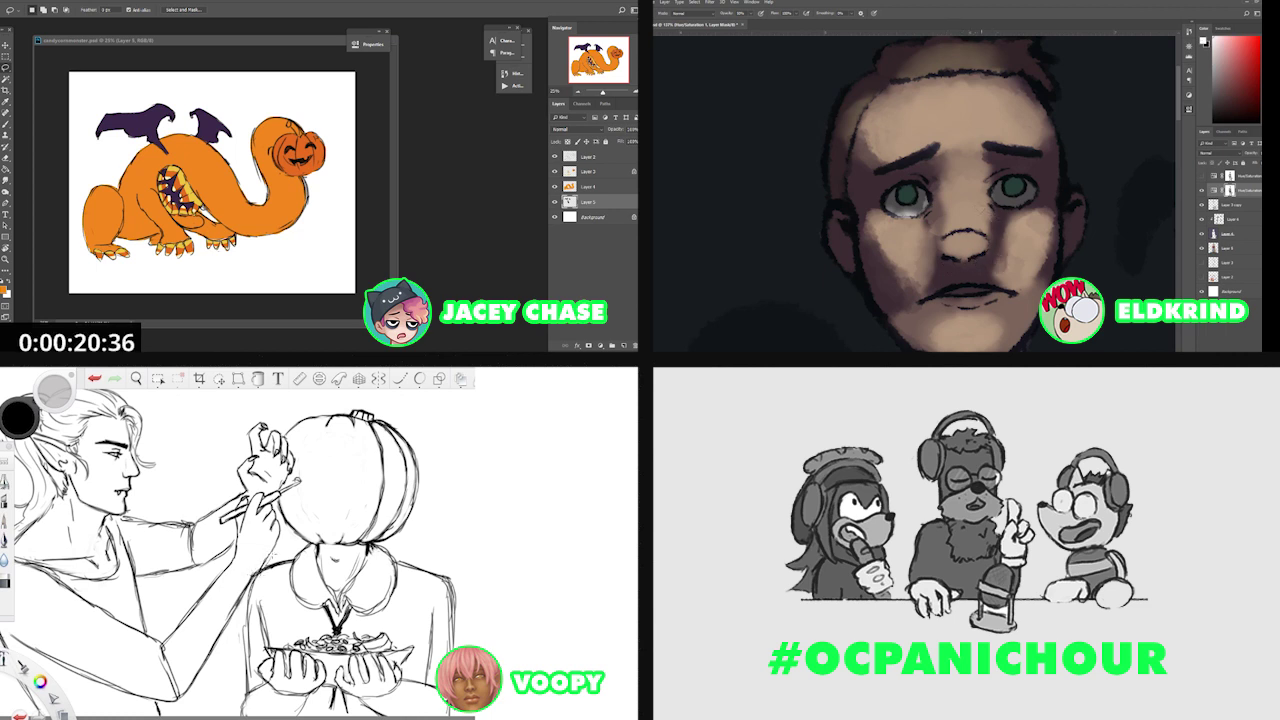
key("x")
left_click_drag(985, 214, 1000, 224)
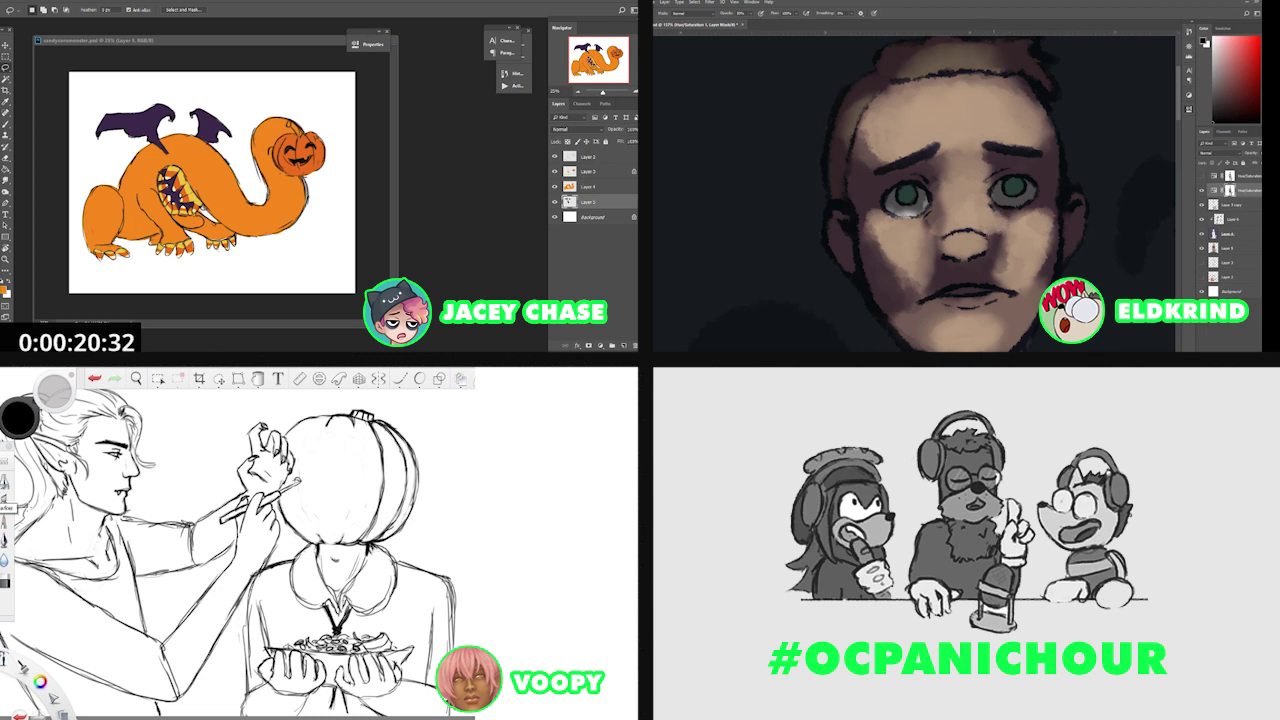
left_click(604, 157)
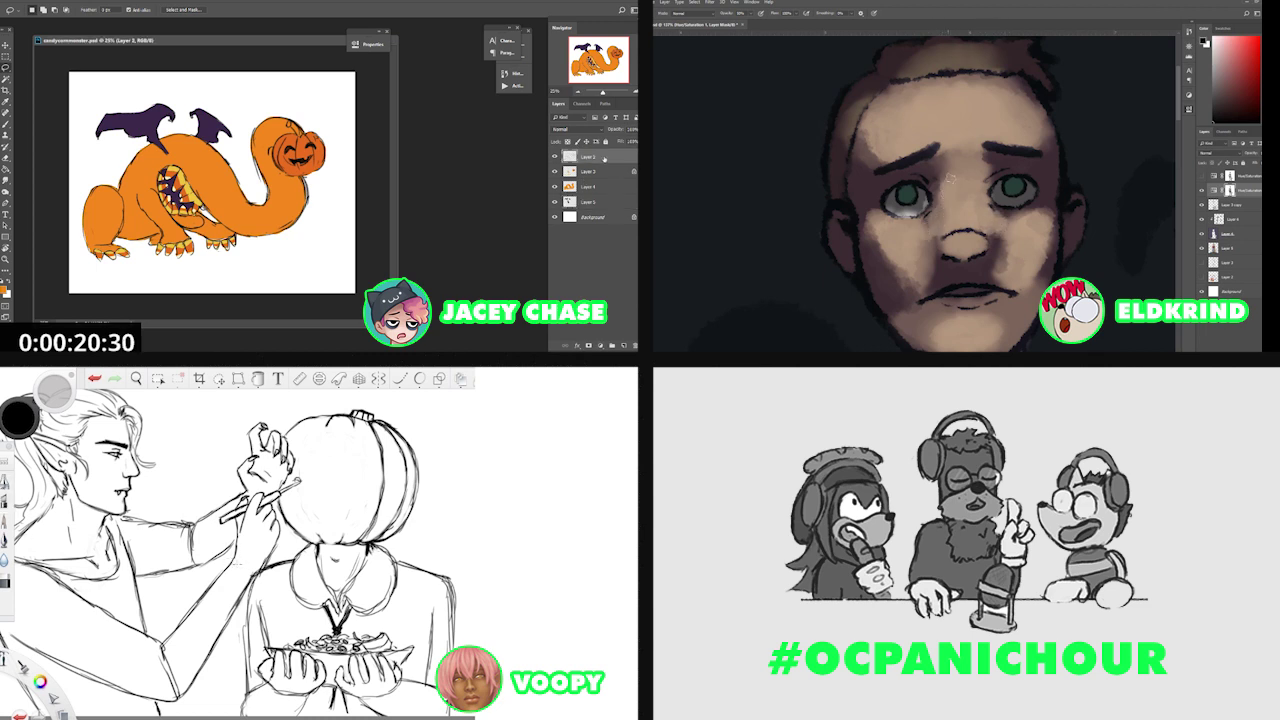
left_click_drag(922, 273, 901, 183)
key("x")
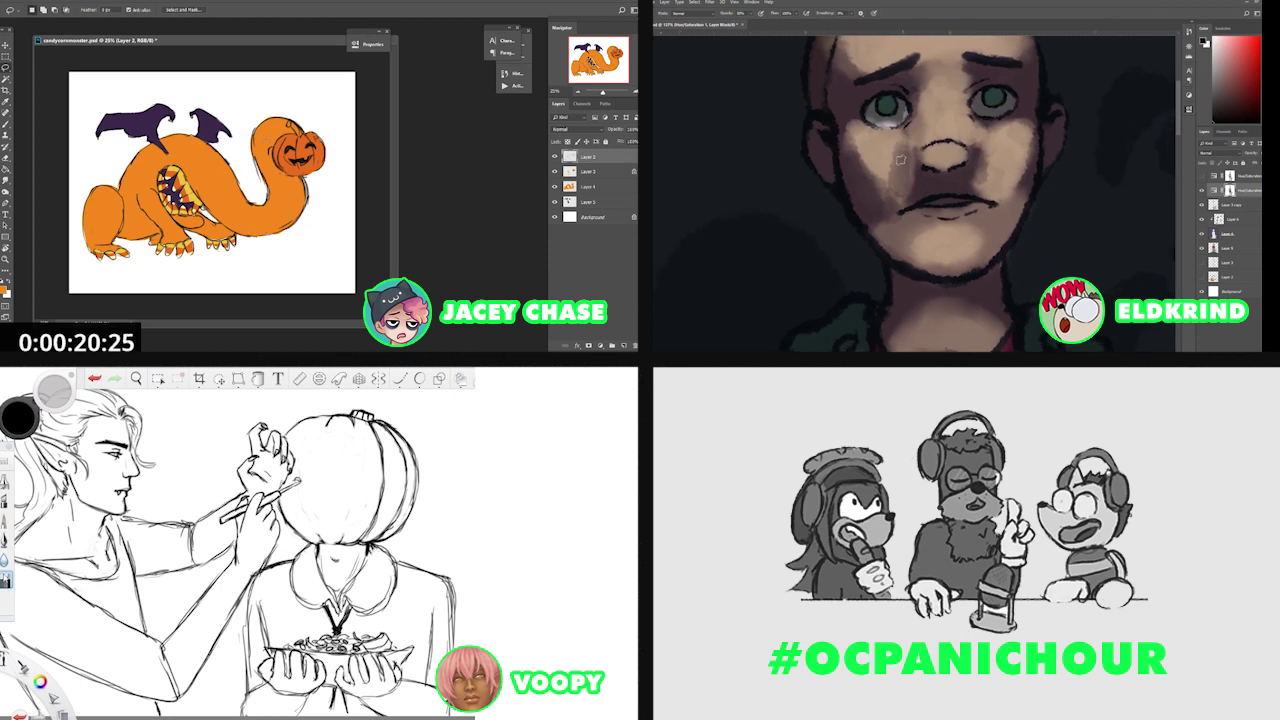
Select Layer 11 in the creature scene and nudge the light blue moon with the Move tool.
left_click(568, 200)
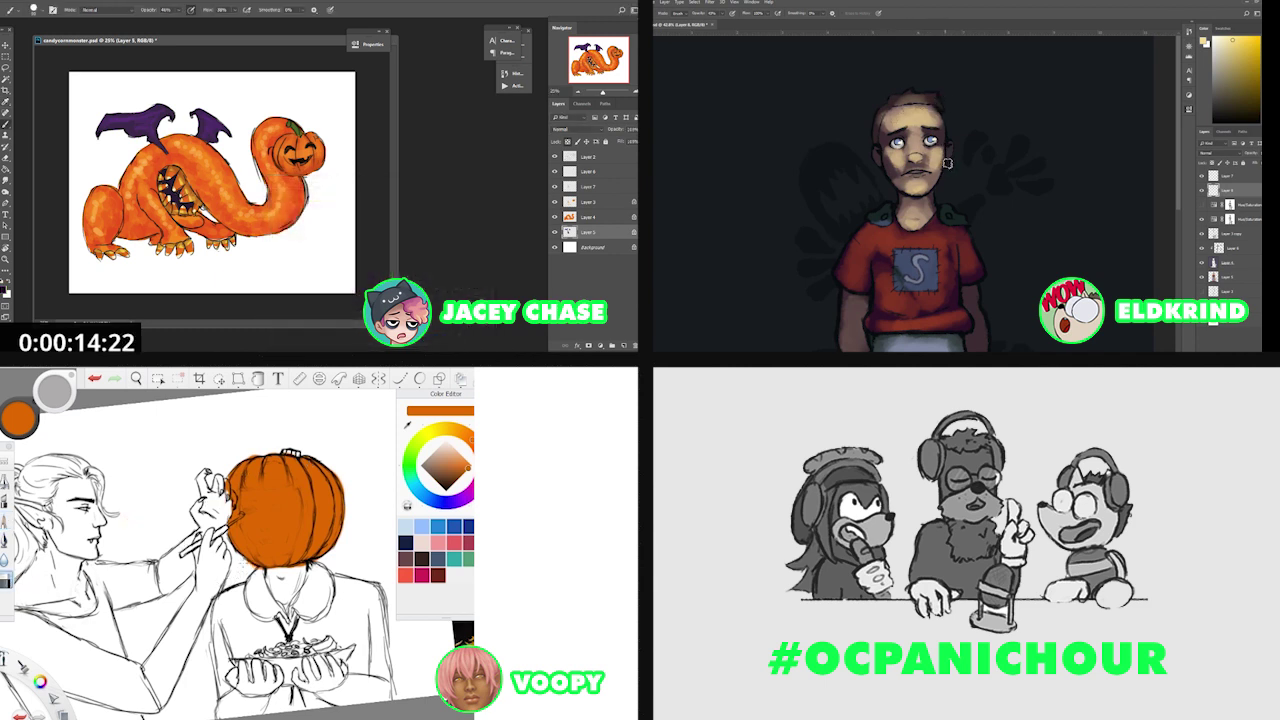
left_click(564, 157)
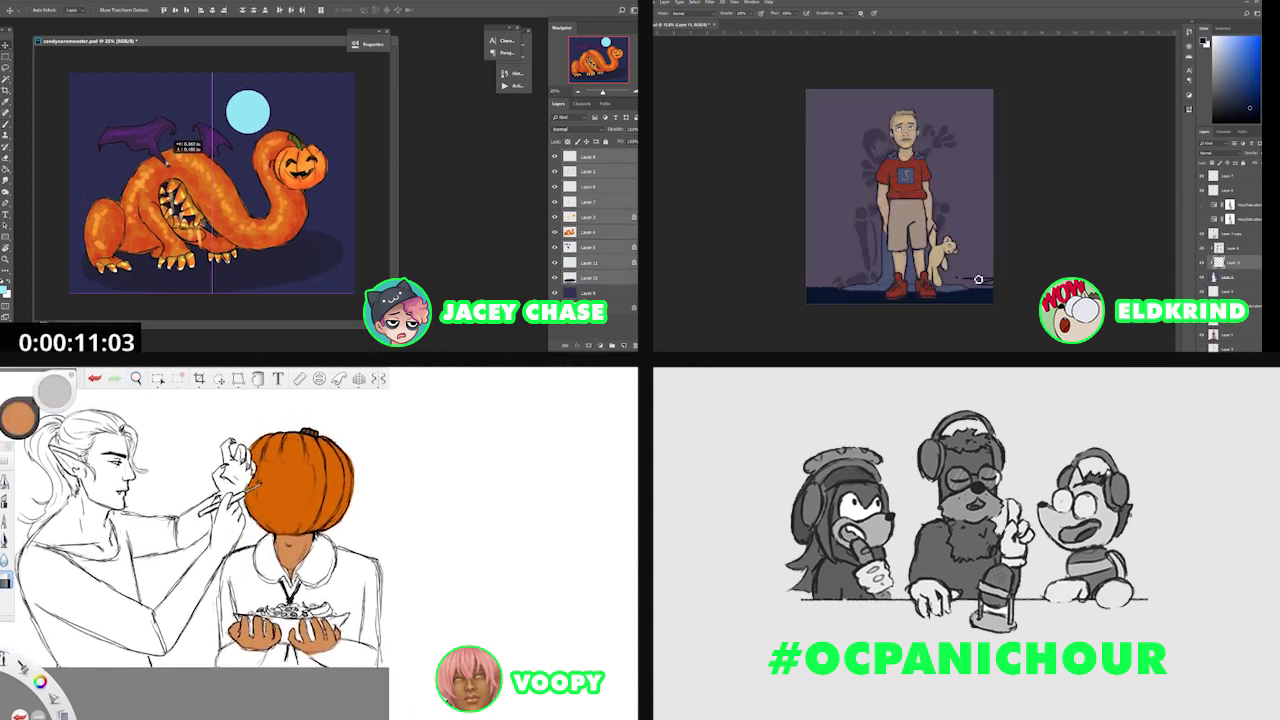
left_click(590, 264)
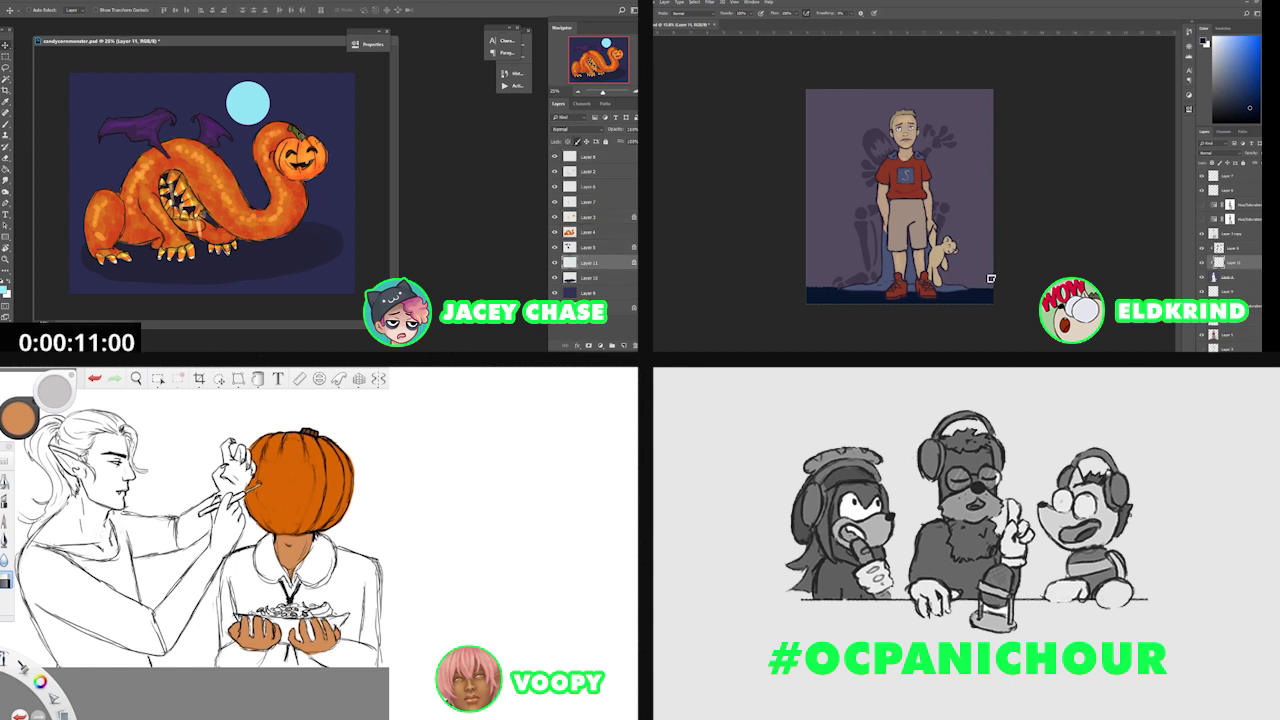
mouse_move(270, 112)
left_mouse_down()
mouse_move(257, 112)
mouse_move(270, 112)
left_mouse_up()
Group the creature's layers from Layer 5 up to the topmost layer, and duplicate the group.
left_click(589, 248)
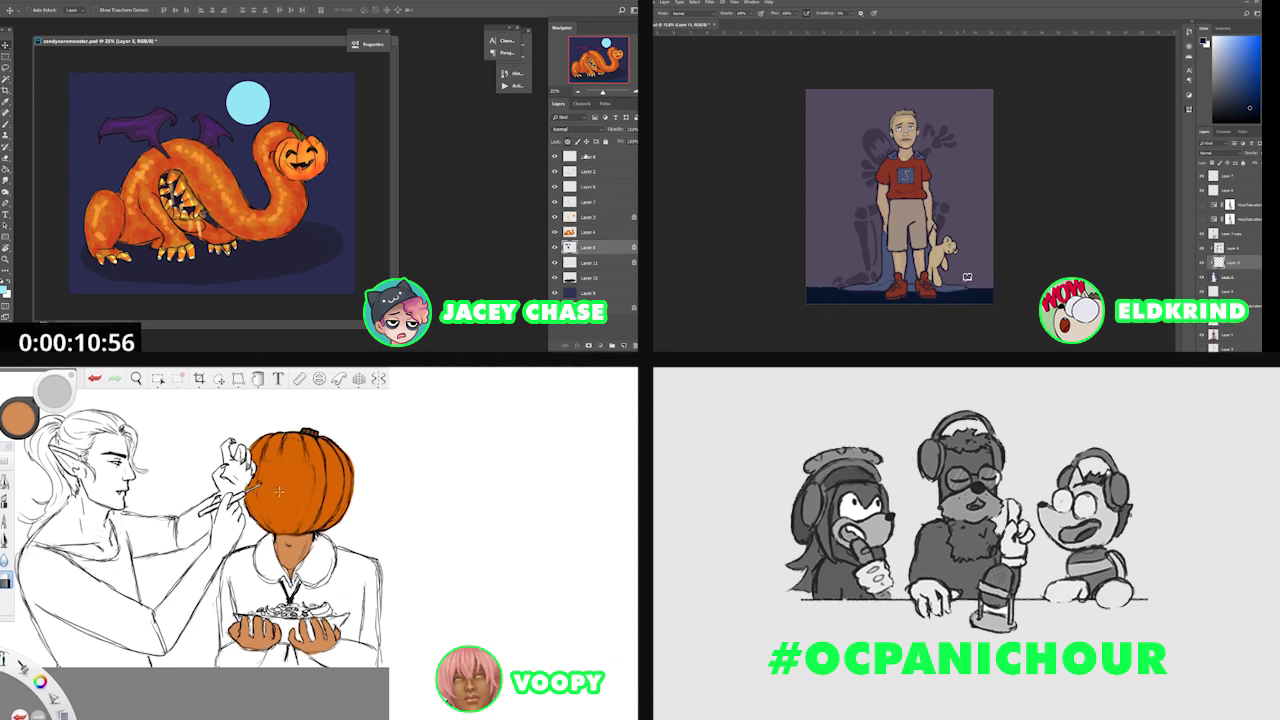
left_click(585, 156, "shift")
key("ctrl+g")
right_click(591, 156)
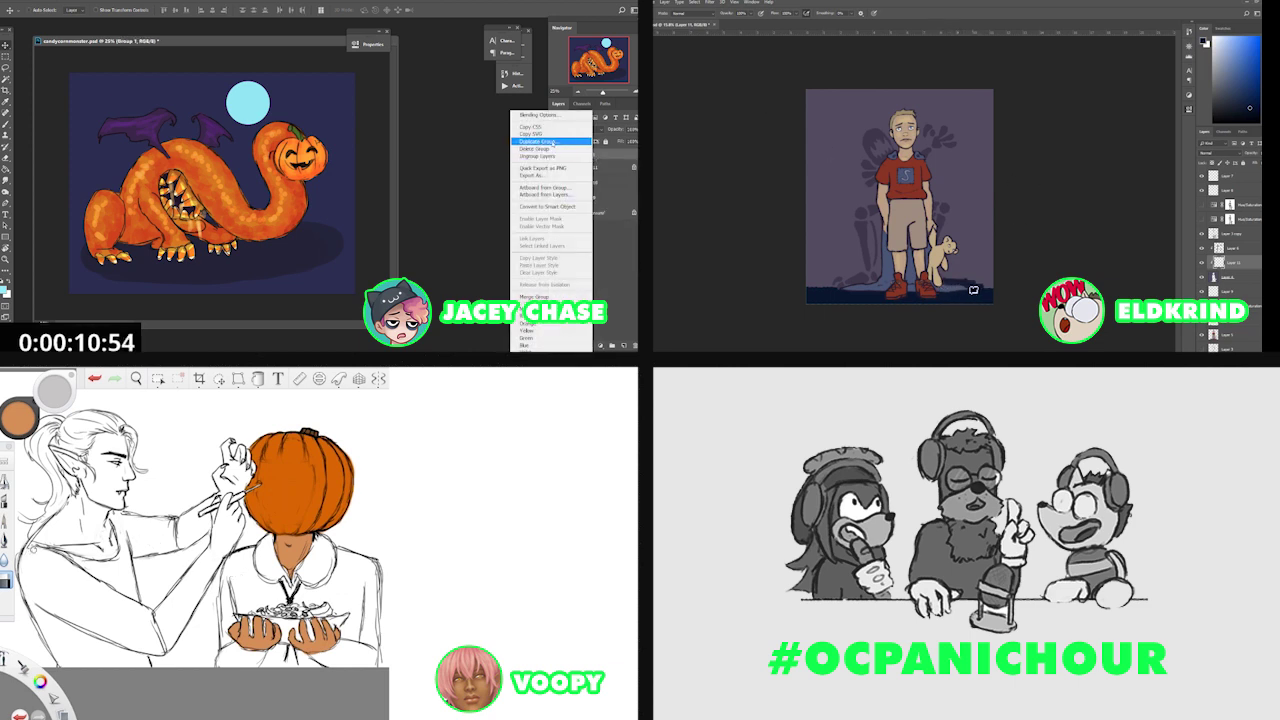
left_click(553, 143)
key("Return")
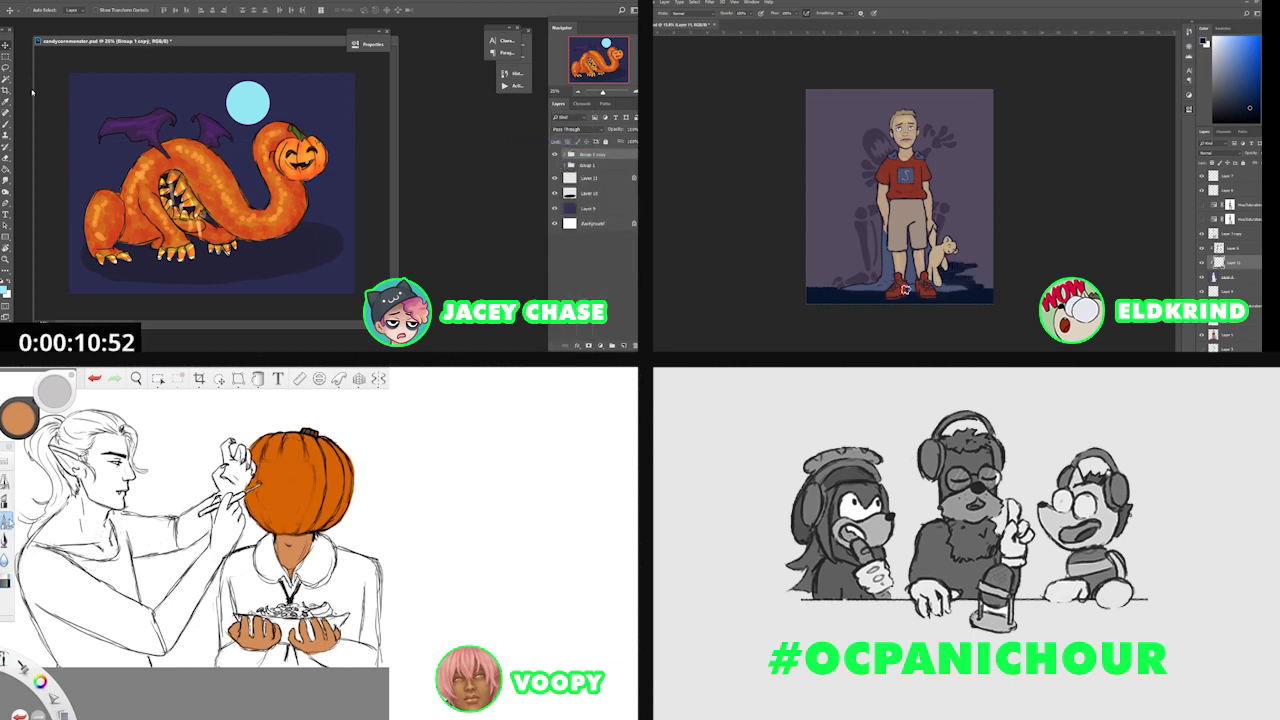
Lasso the creature's head and neck, and merge the duplicated group into a single layer.
left_click(6, 67)
mouse_move(316, 115)
left_mouse_down()
mouse_move(263, 121)
mouse_move(240, 155)
mouse_move(304, 233)
mouse_move(318, 116)
left_mouse_up()
key("ctrl+t")
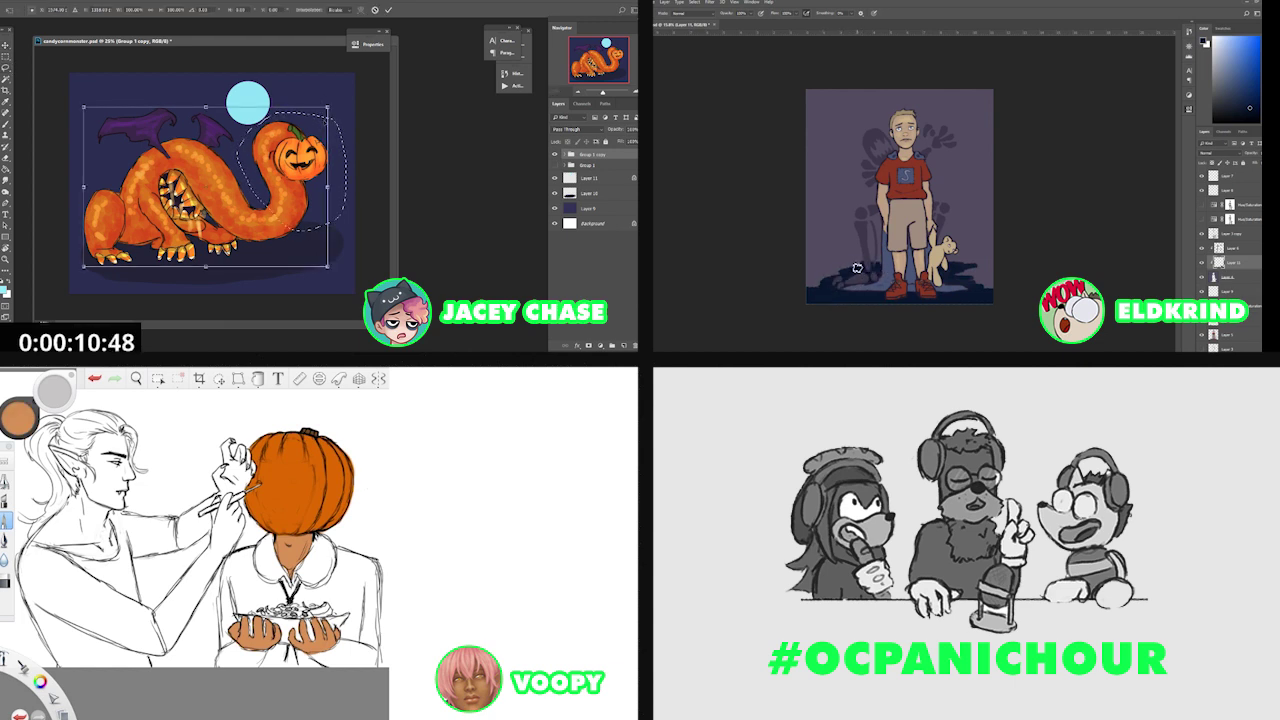
key("Escape")
key("ctrl+e")
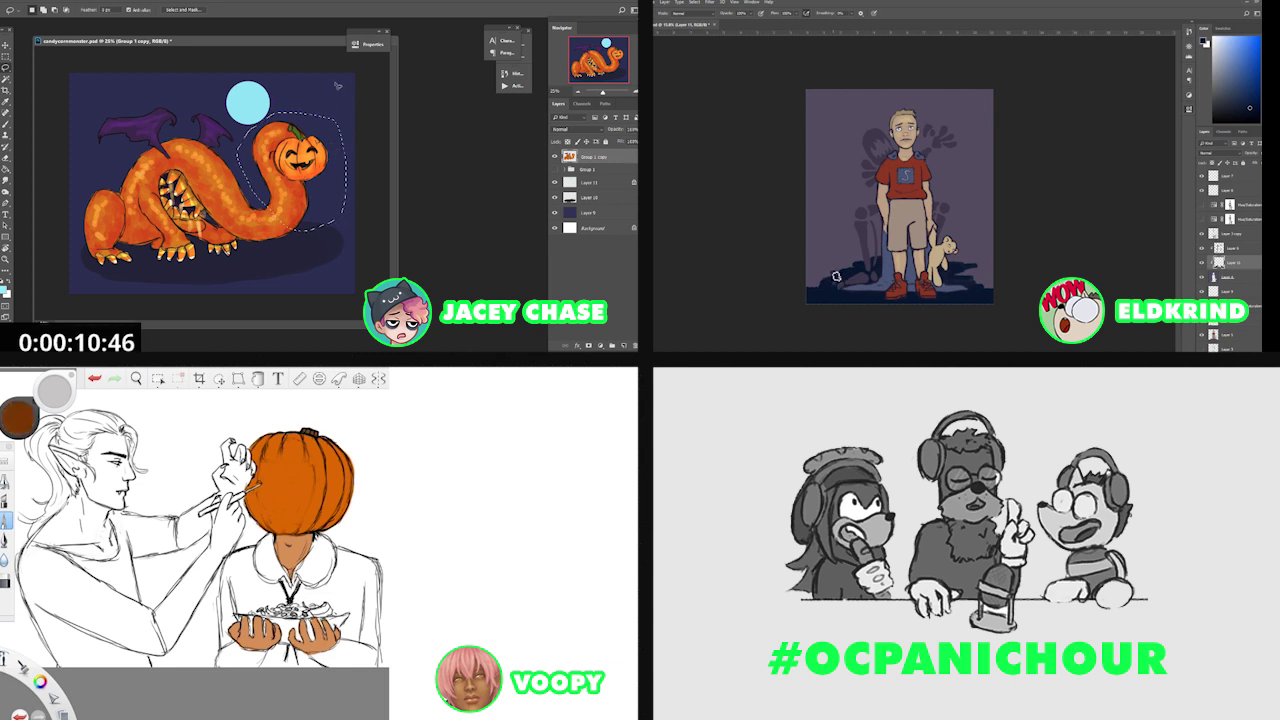
Transform the selected head and neck on Group 1 copy, tilting them slightly away from the body.
key("ctrl+t")
mouse_move(336, 104)
left_mouse_down()
mouse_move(328, 133)
mouse_move(339, 93)
left_mouse_up()
key("Return")
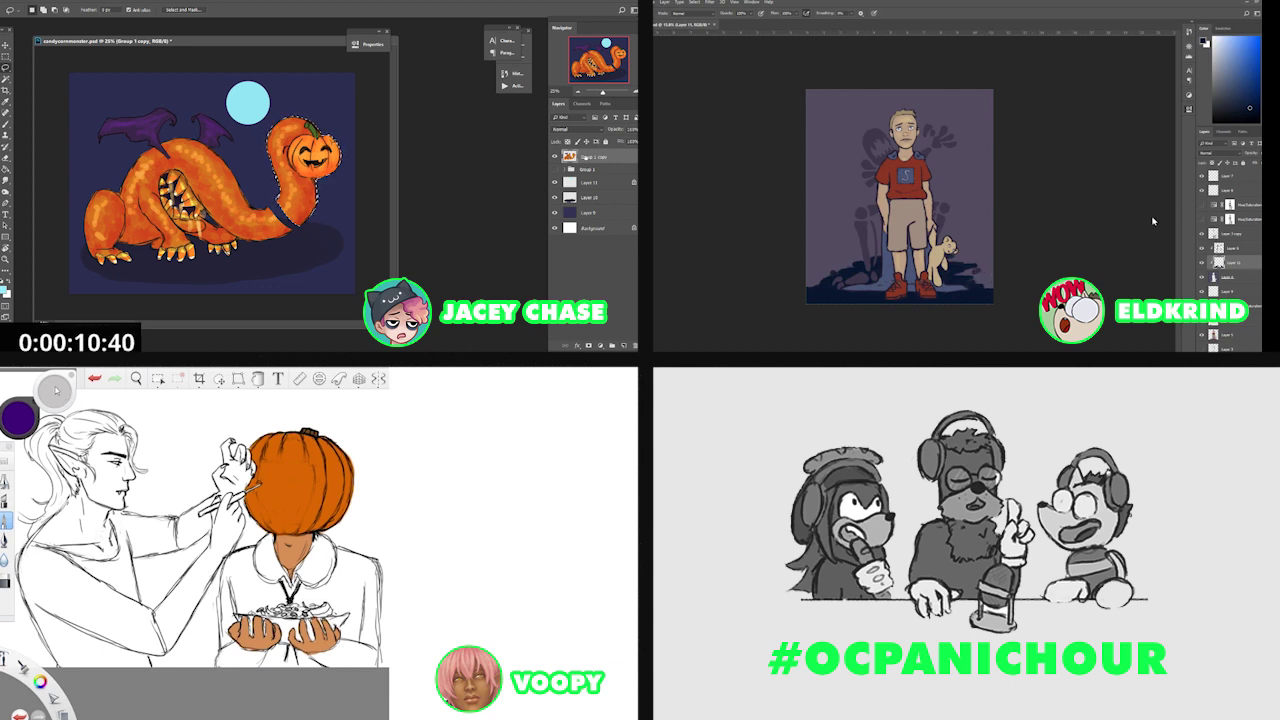
Add a new layer between Group 1 and its merged copy for brush work, and deselect the head and neck.
left_click(591, 170)
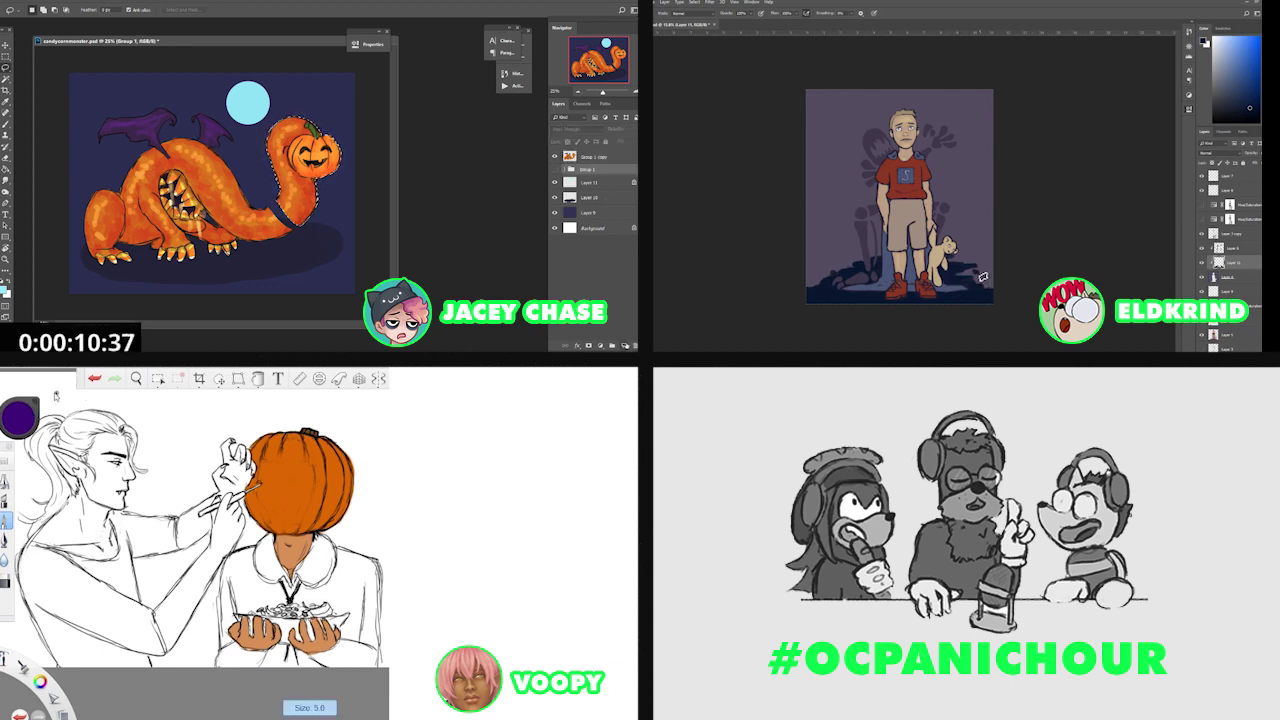
left_click(624, 345)
left_click(6, 124)
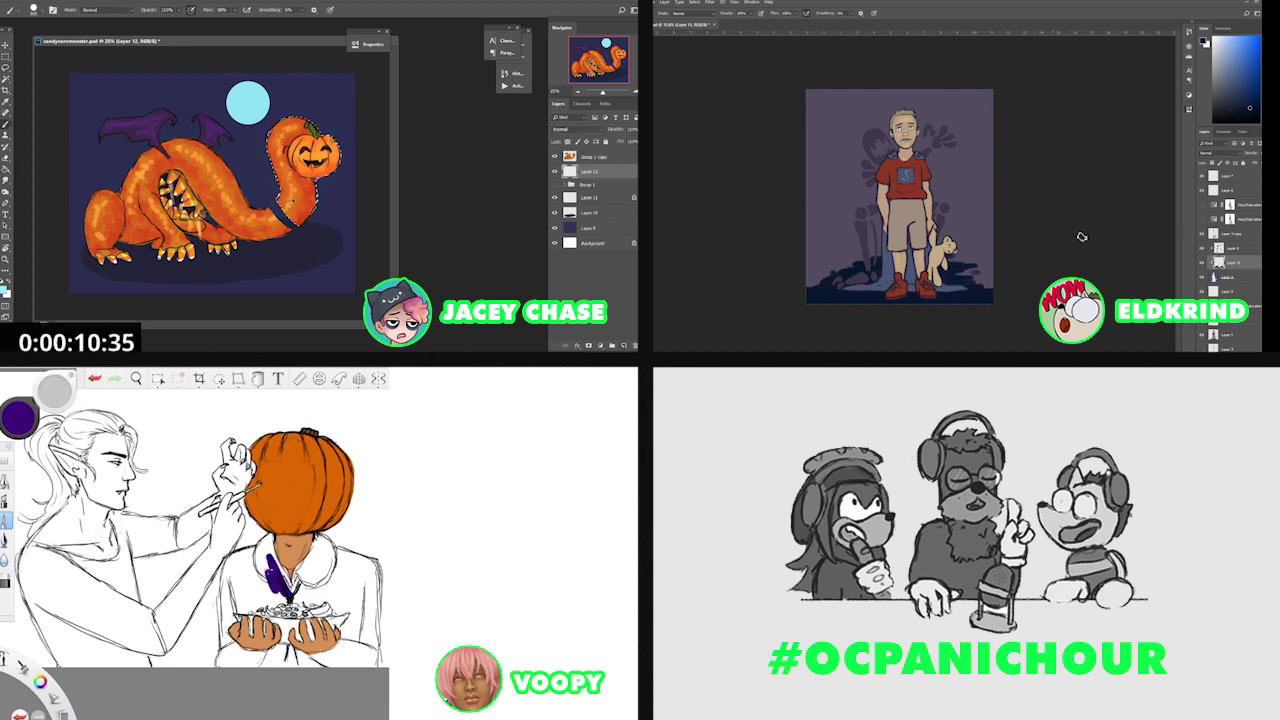
key("ctrl+d")
Paint over the gap in the creature's neck with sampled orange, and paint purple on the pumpkin-headed figure's collar.
left_click(293, 201, "alt")
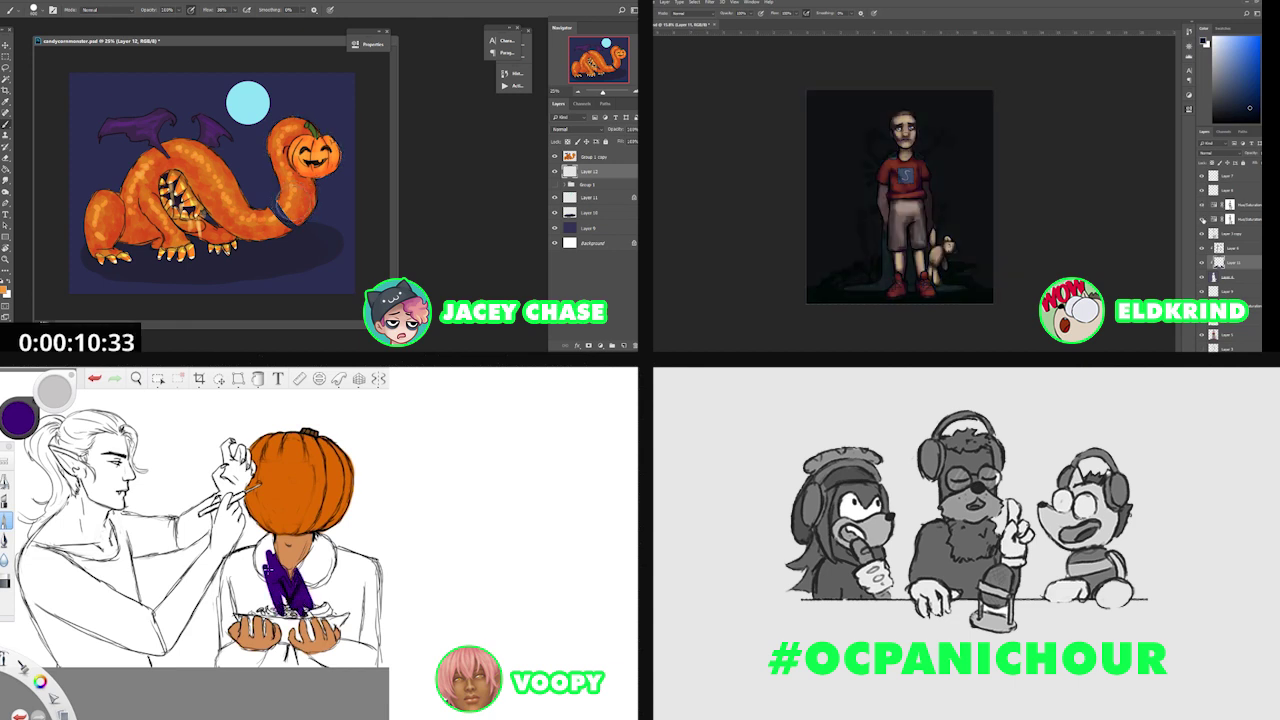
left_click_drag(268, 569, 270, 540)
left_click(290, 212, "alt")
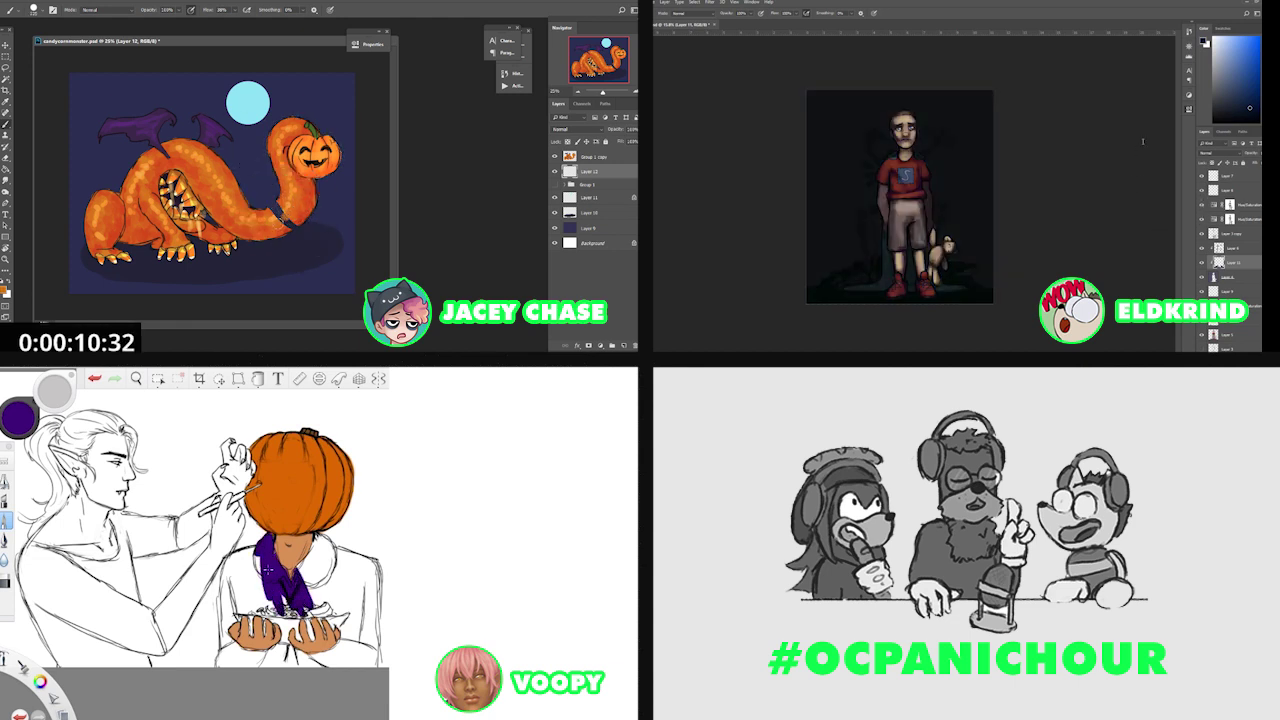
left_click_drag(290, 212, 282, 211)
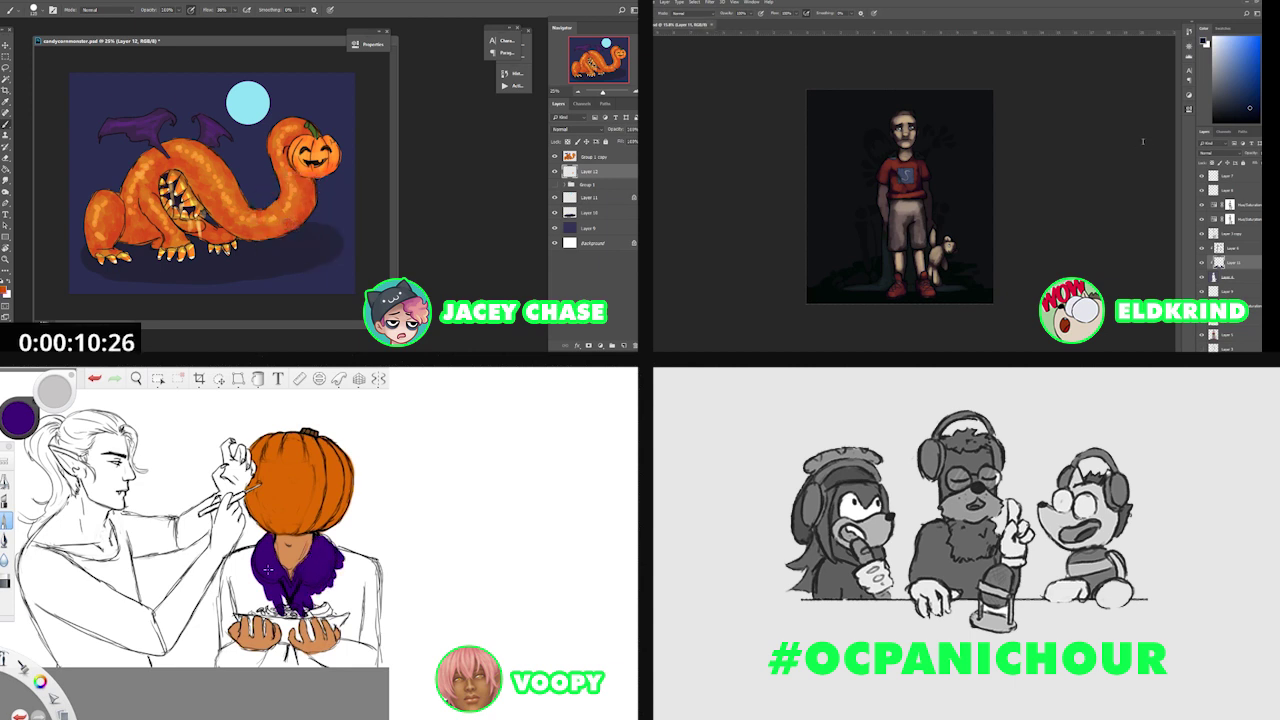
Add a layer above Group 1 copy and sample the body's orange tones for touch-ups, while extending the pumpkin-headed figure's purple shirt.
left_click(581, 155)
key("ctrl+shift+alt+n")
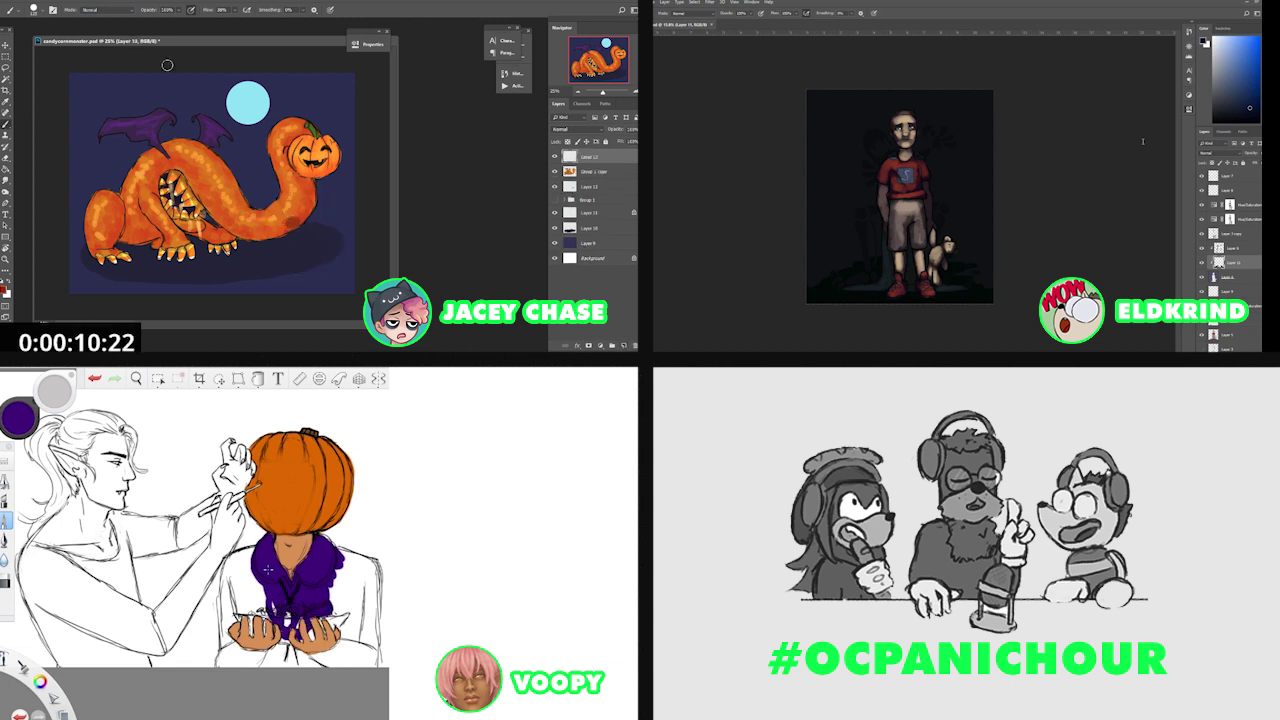
left_click_drag(272, 644, 276, 660)
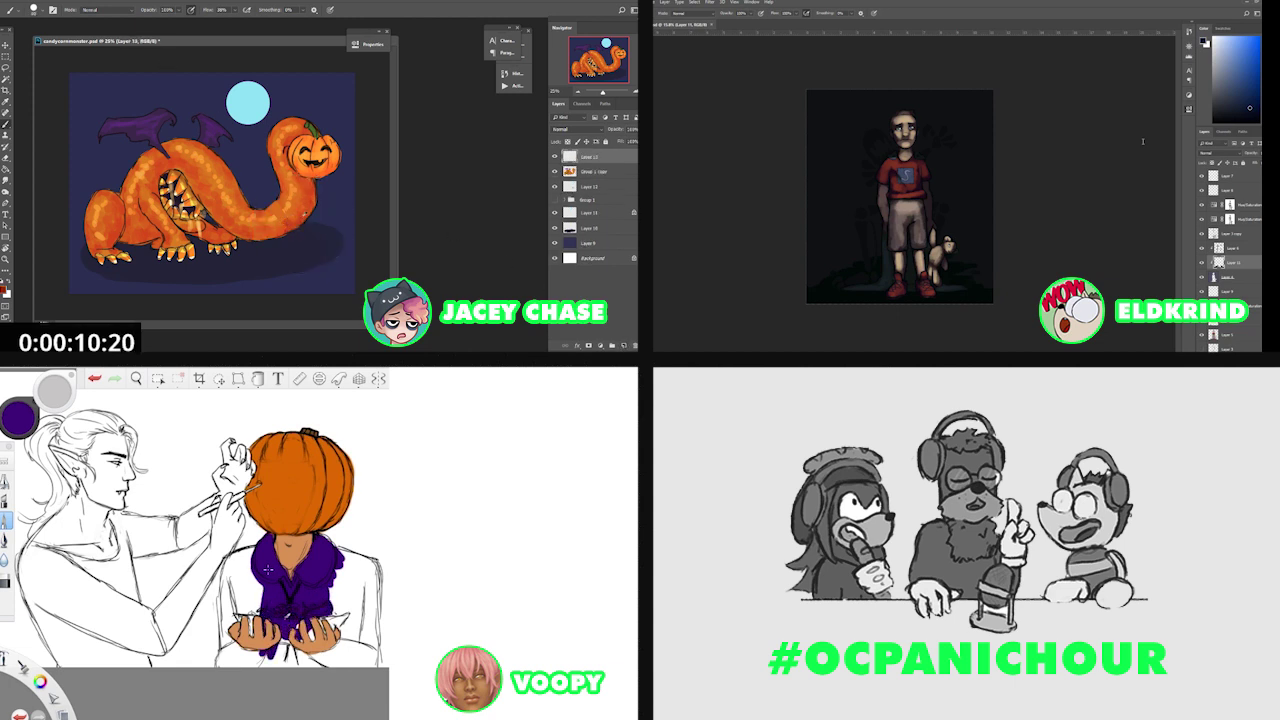
left_click(304, 216, "alt")
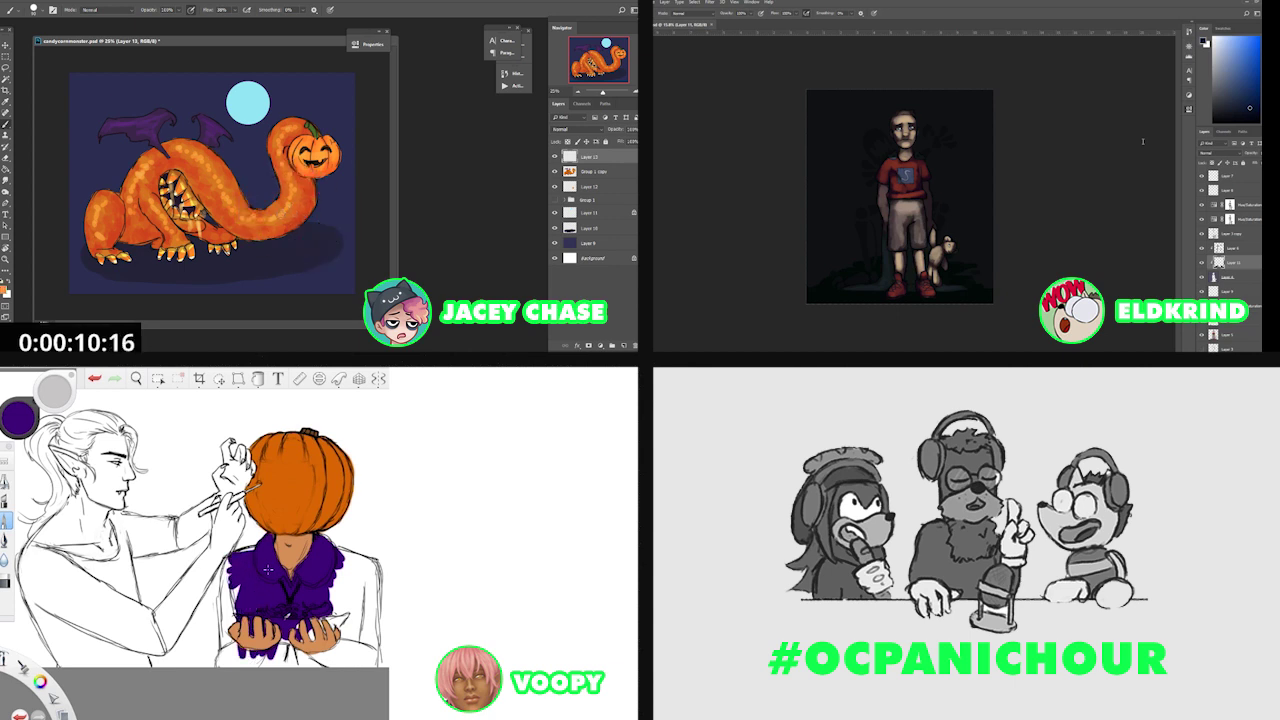
left_click(280, 200, "alt")
Block in more of the pumpkin-headed figure's shirt, and fill it with a muted dark purple on Layer10.
mouse_move(338, 558)
left_mouse_down()
mouse_move(358, 573)
mouse_move(338, 630)
mouse_move(276, 660)
left_mouse_up()
left_click(283, 197, "alt")
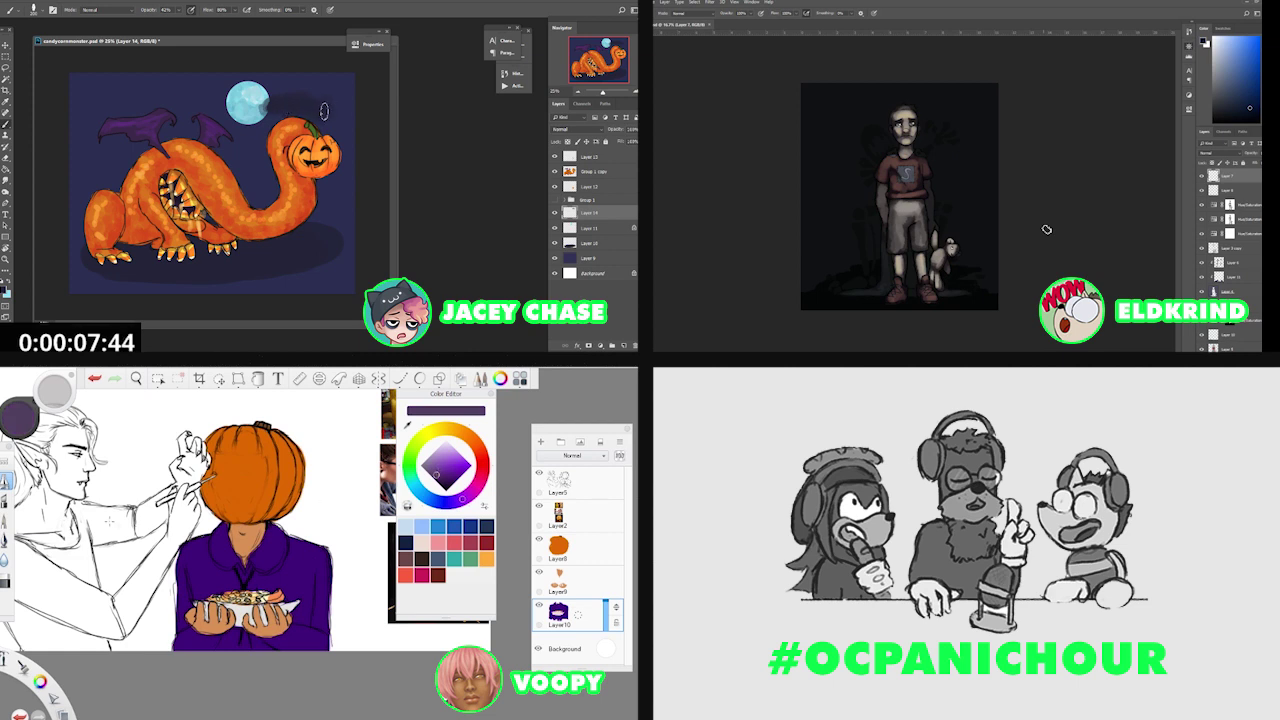
left_click(310, 567)
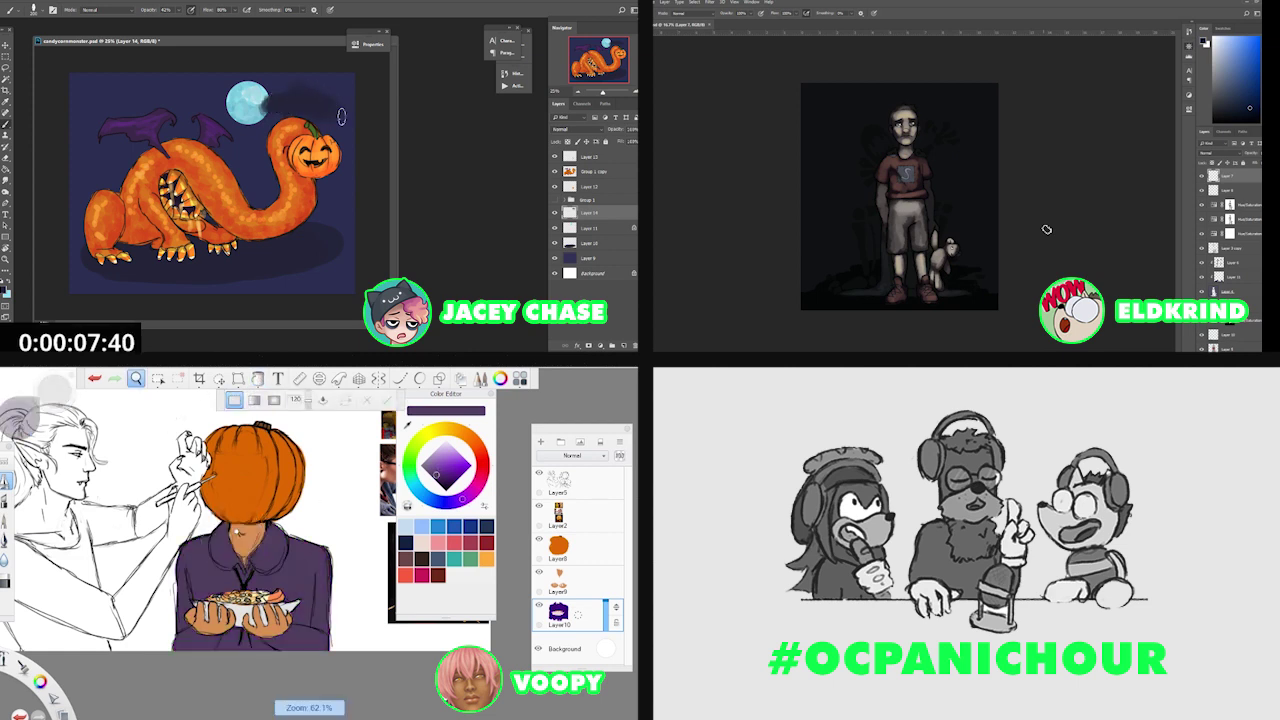
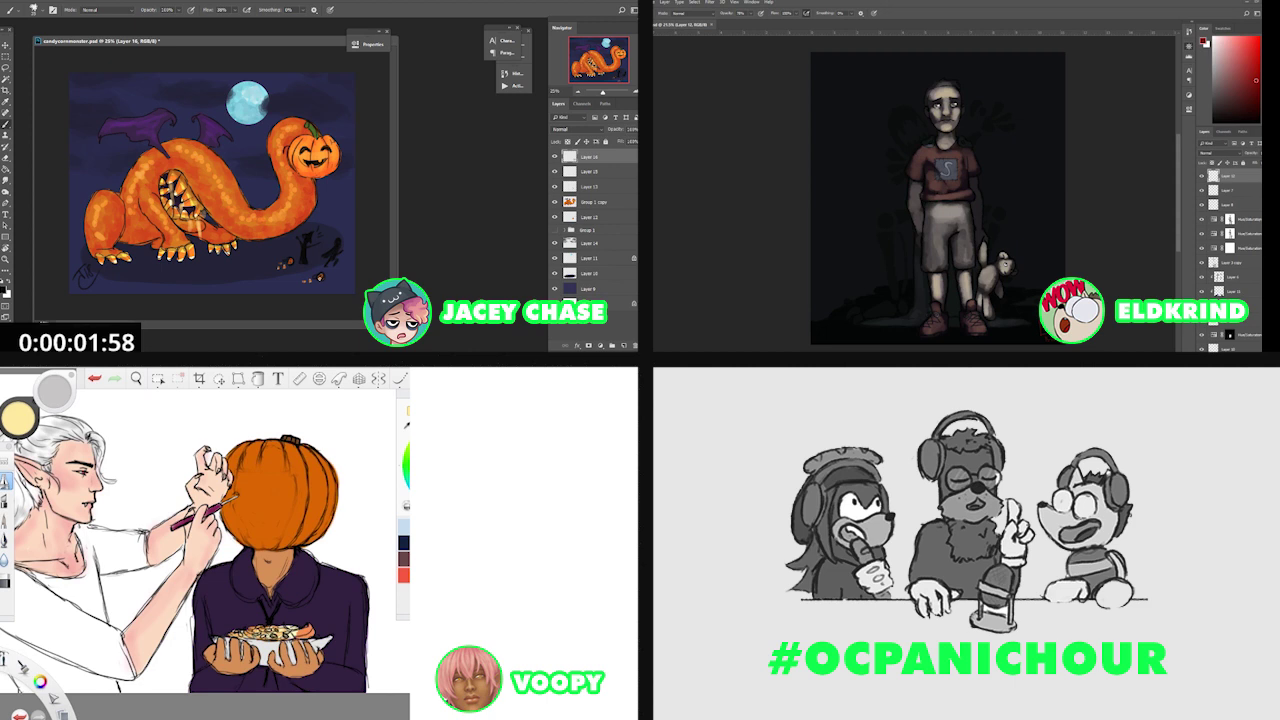
Add a new layer above Layer 16, choose a dark purple foreground color, and open the brush presets.
left_click(624, 345)
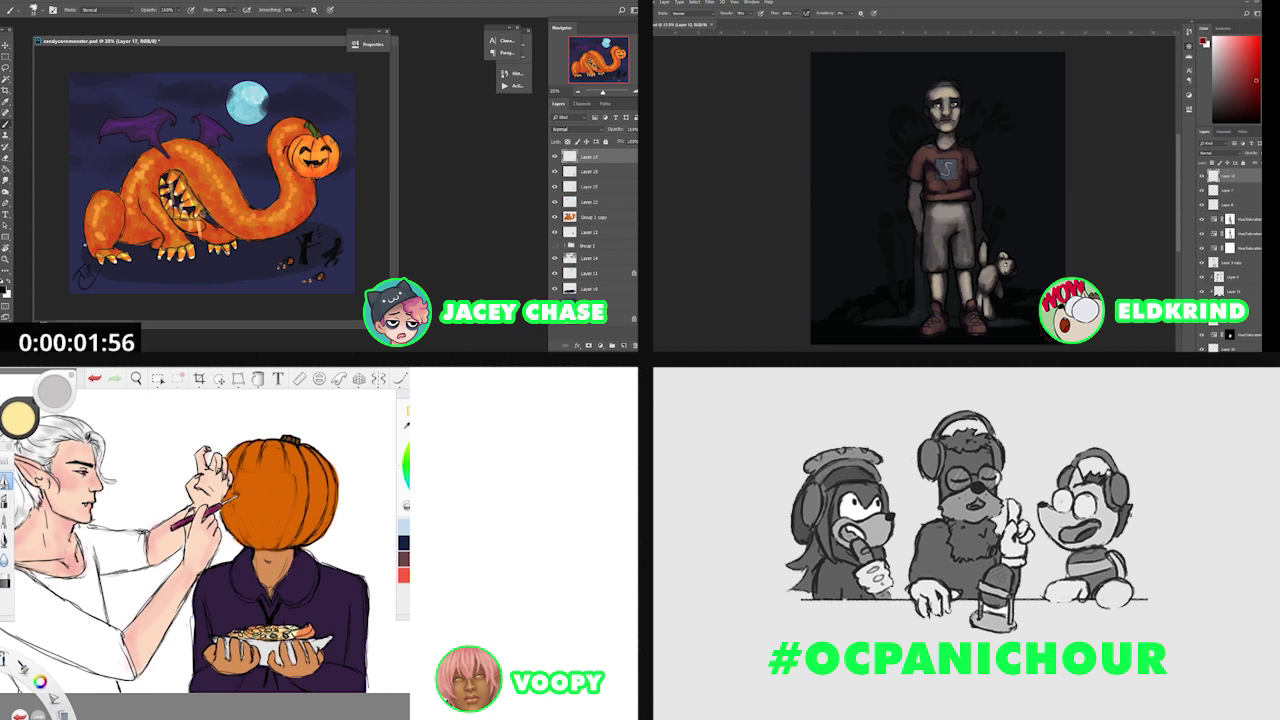
left_click(5, 288)
left_click(334, 260)
left_click(389, 228)
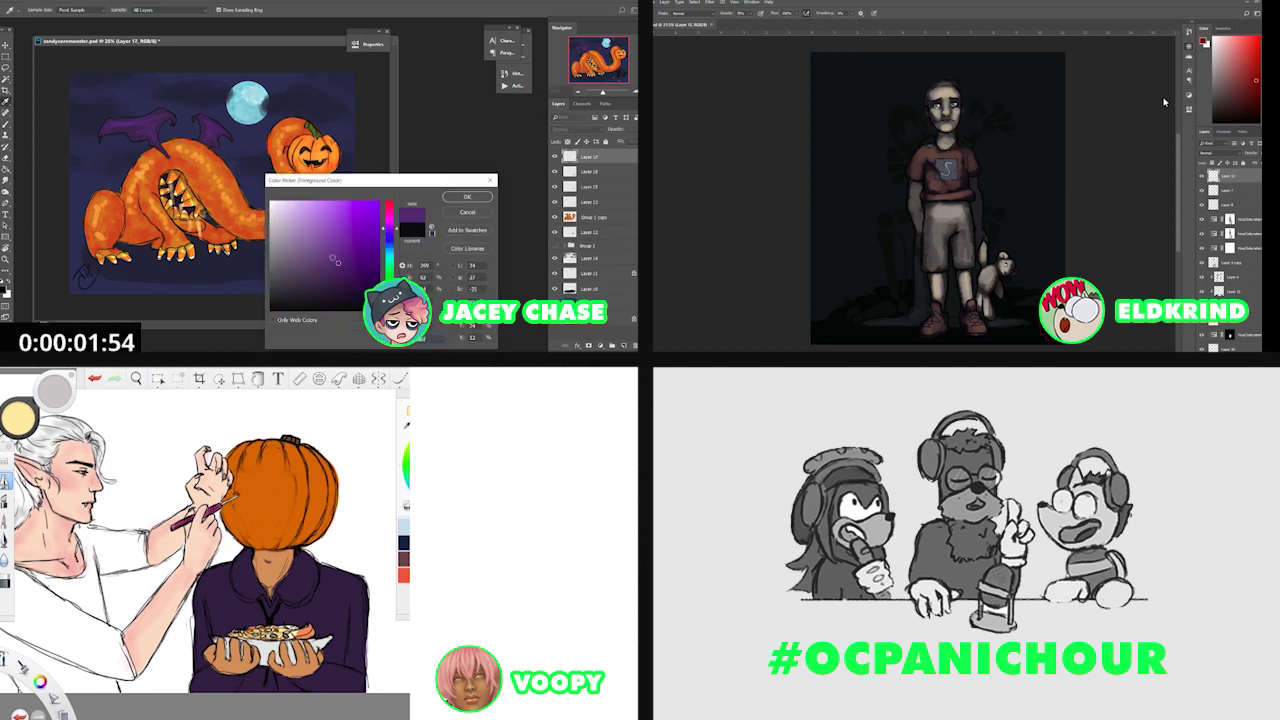
left_click_drag(334, 260, 325, 255)
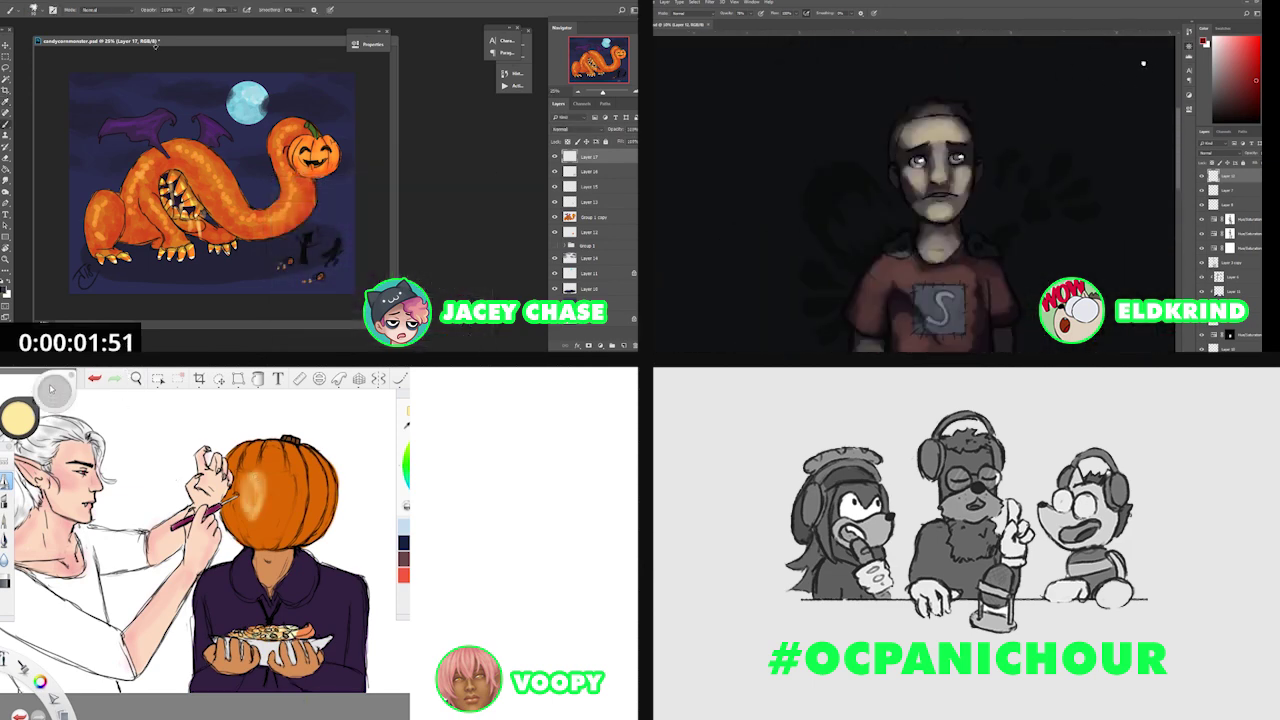
left_click(36, 9)
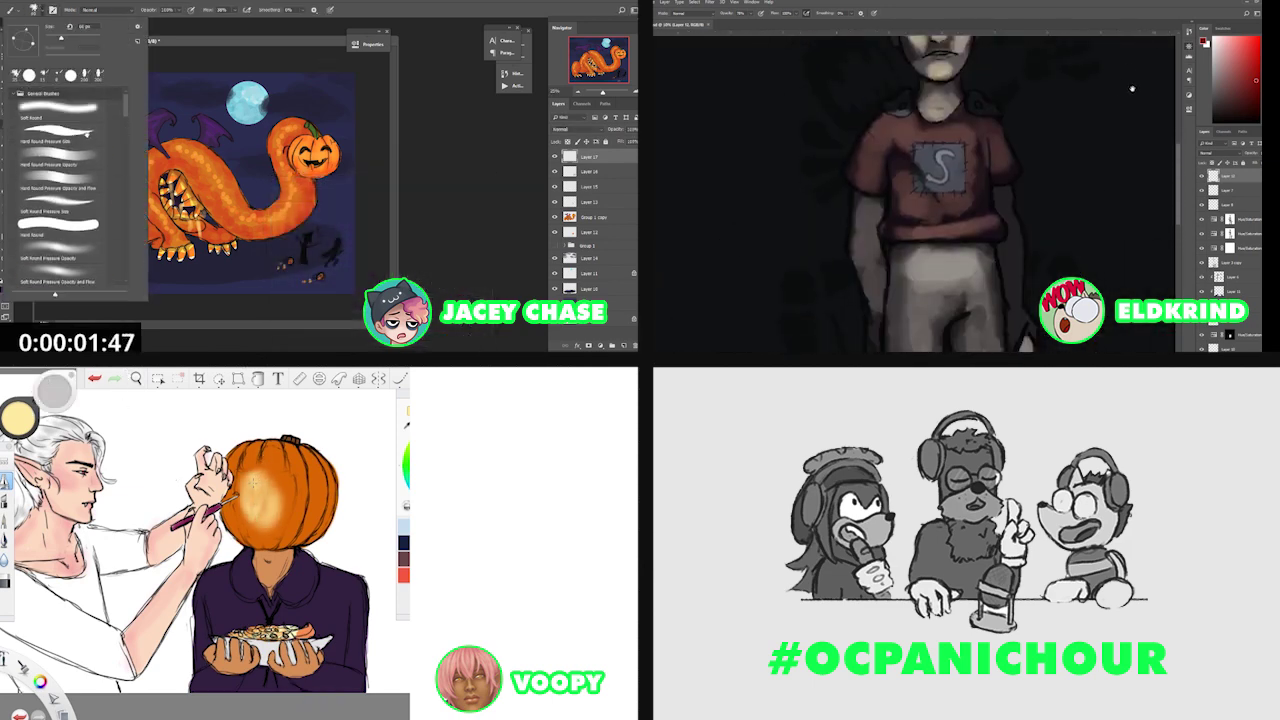